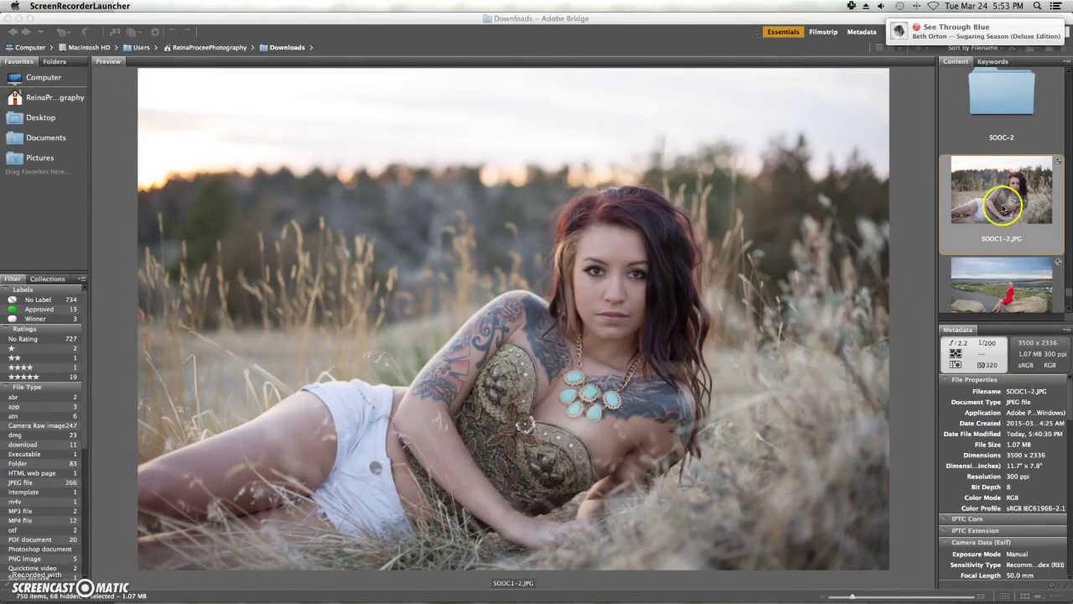
- Open SOOC1-2.JPG from the Downloads folder with Adobe Photoshop CC 2014
click(1005, 200)
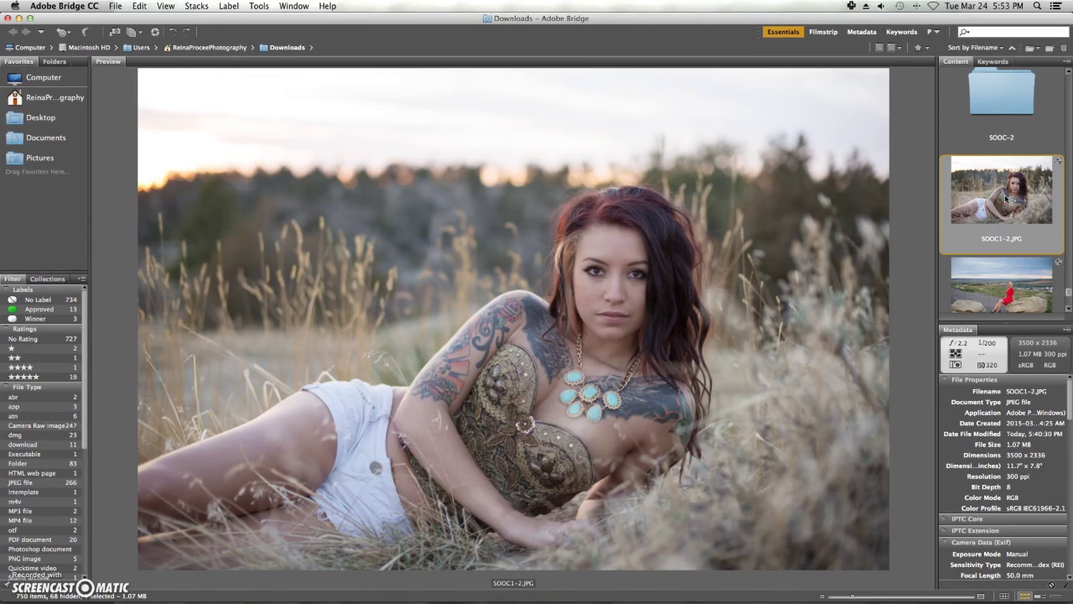
right_click(1006, 197)
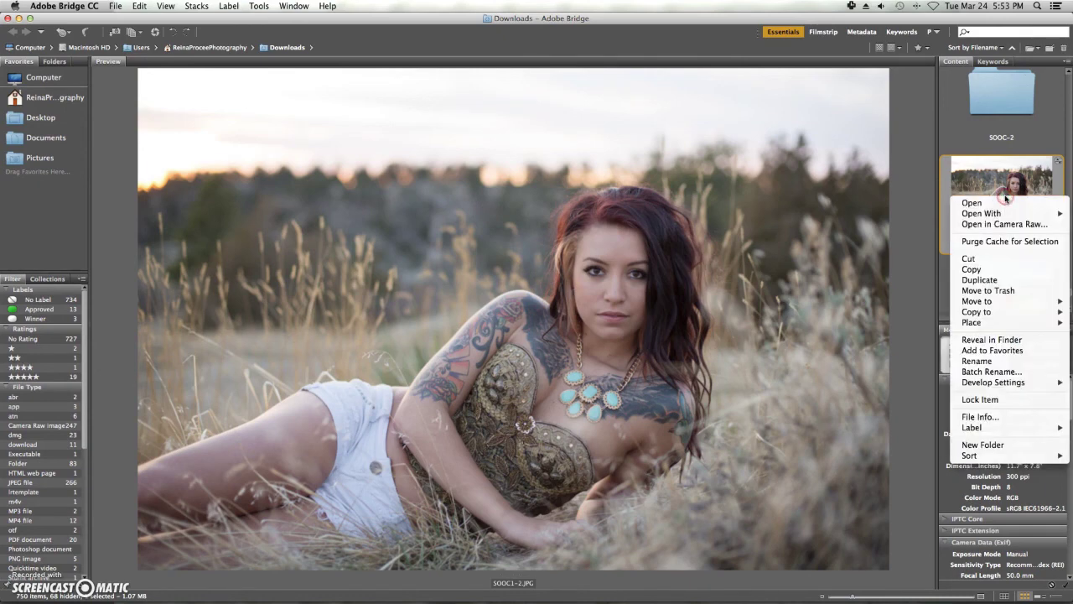
click(1012, 223)
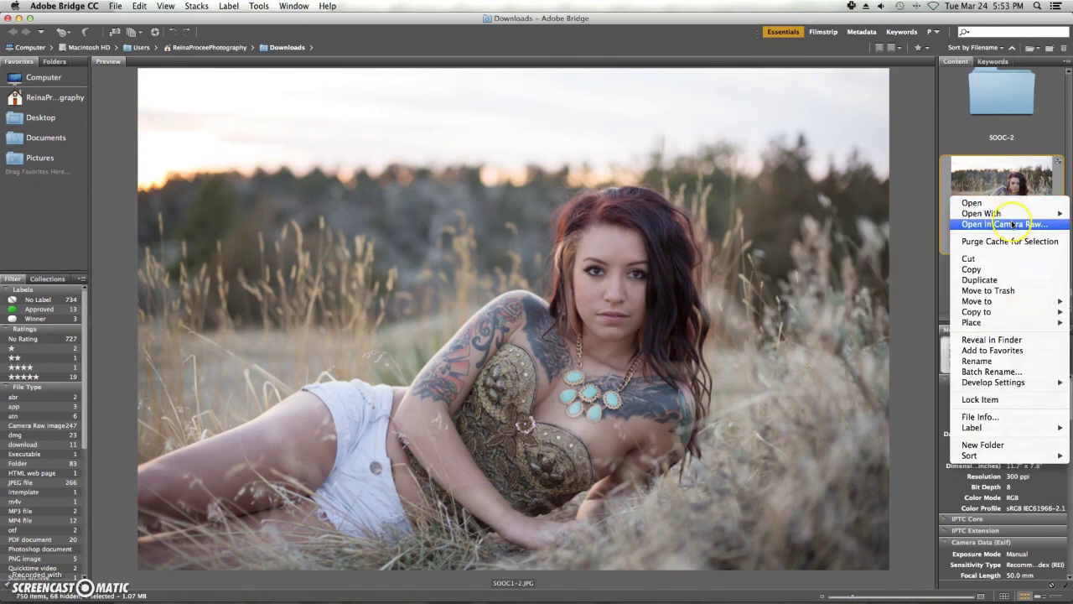
mouse_move(1012, 216)
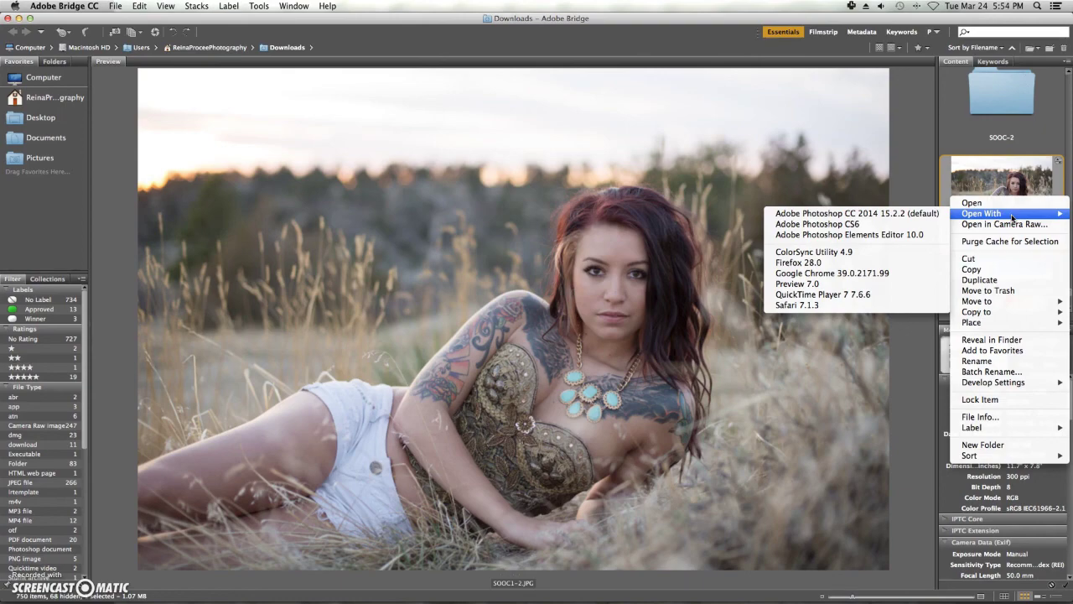
click(917, 215)
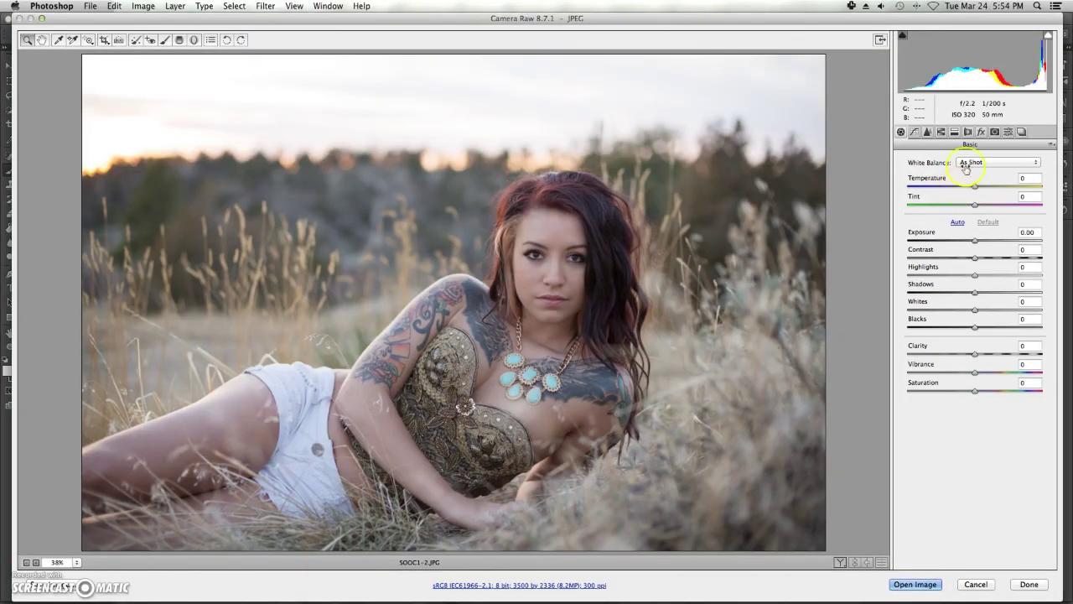
- Apply the SA_ Magic 05 preset to the photo and set the post-crop vignetting amount to 0
click(1008, 132)
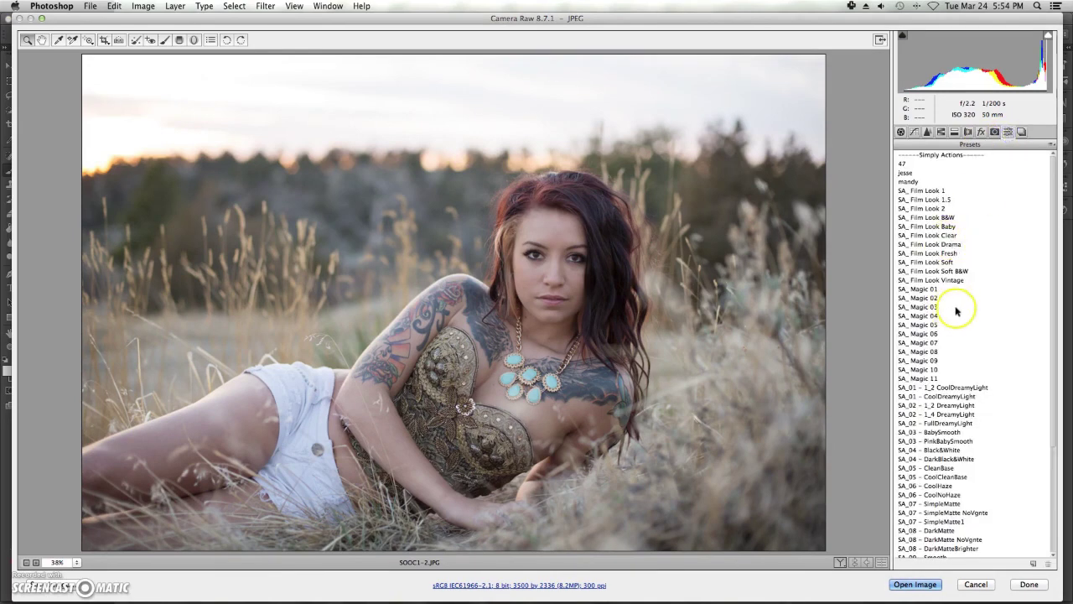
click(937, 323)
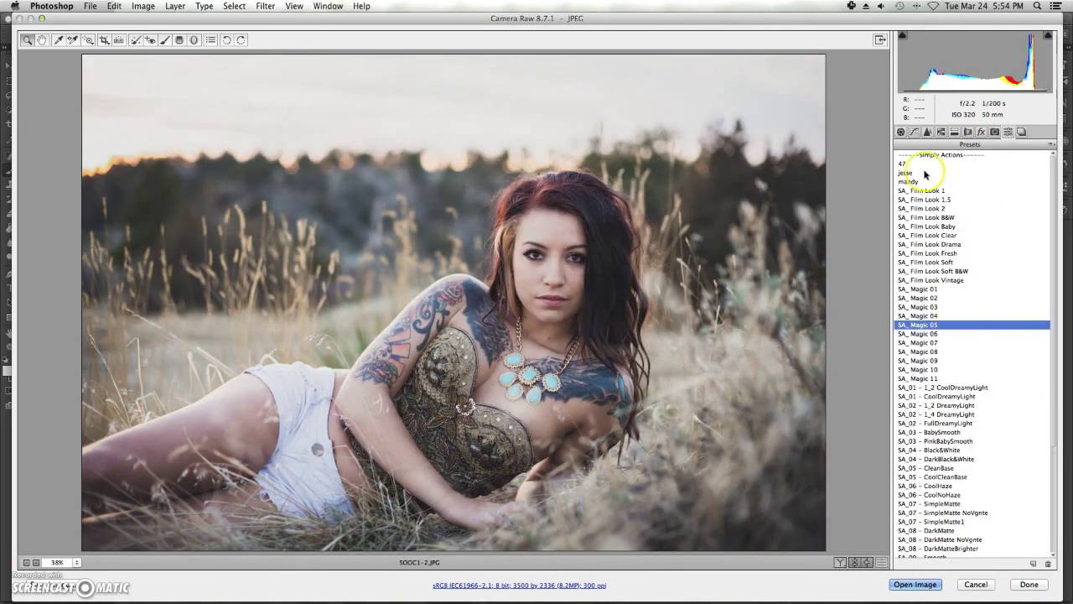
click(901, 131)
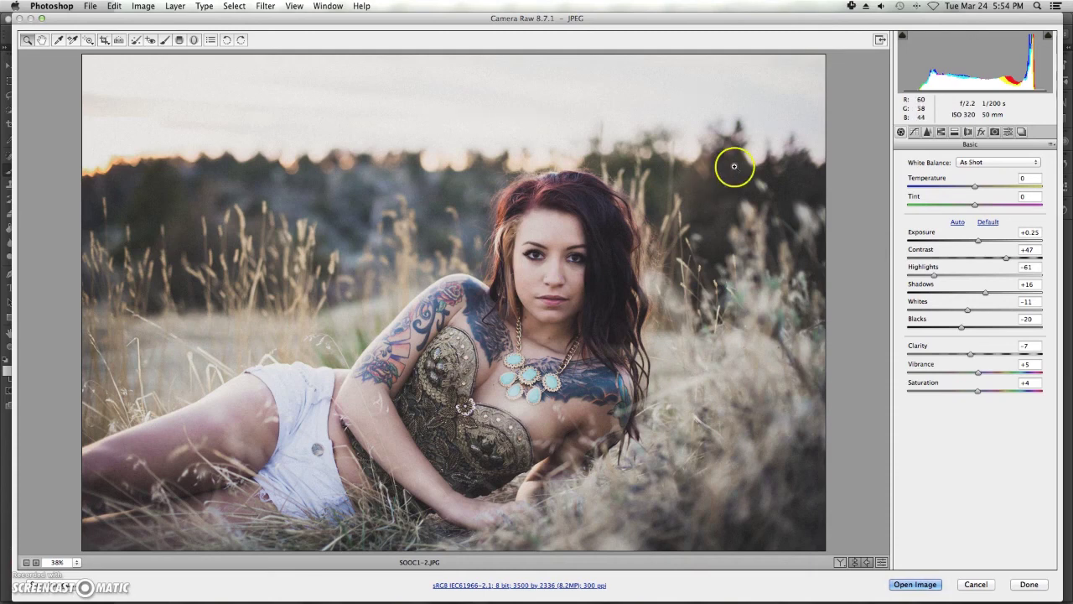
click(981, 133)
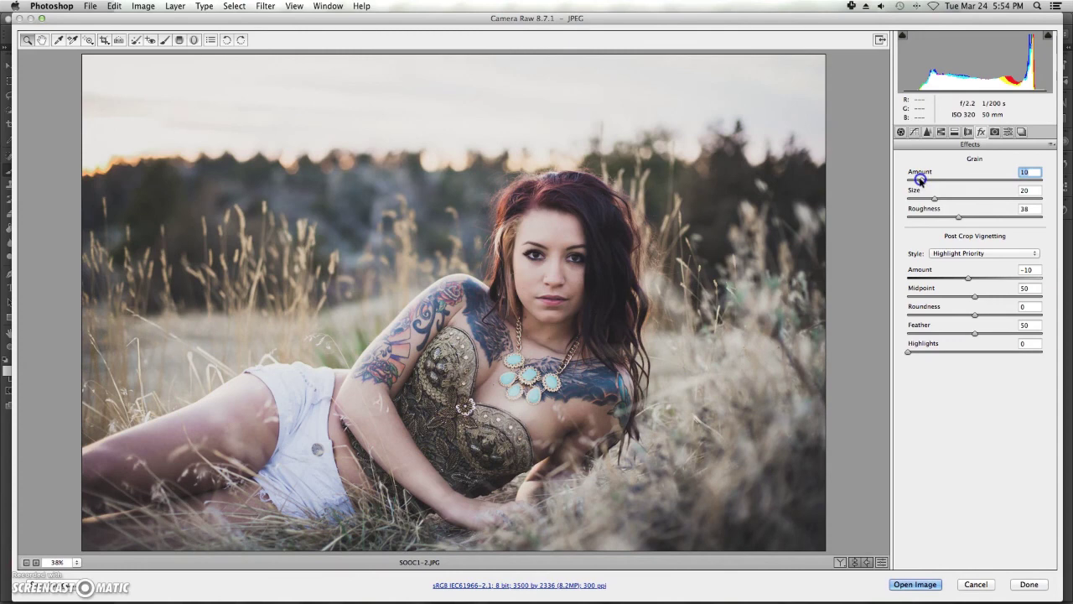
drag(969, 278, 975, 278)
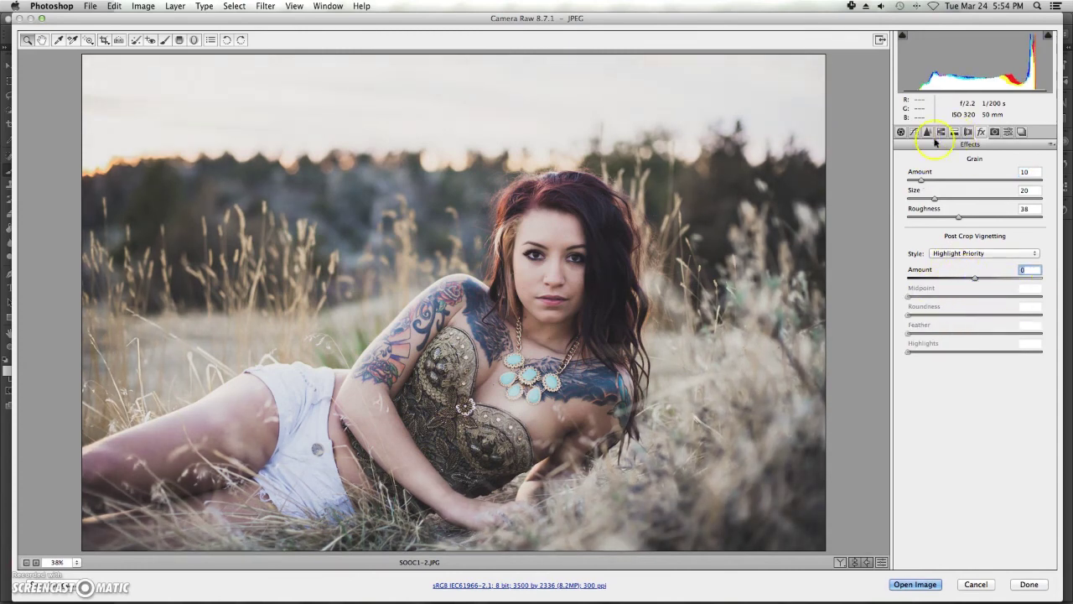
- Set the exposure to +0.15 and open the adjusted image for layered editing in Photoshop
click(901, 132)
drag(978, 242, 977, 242)
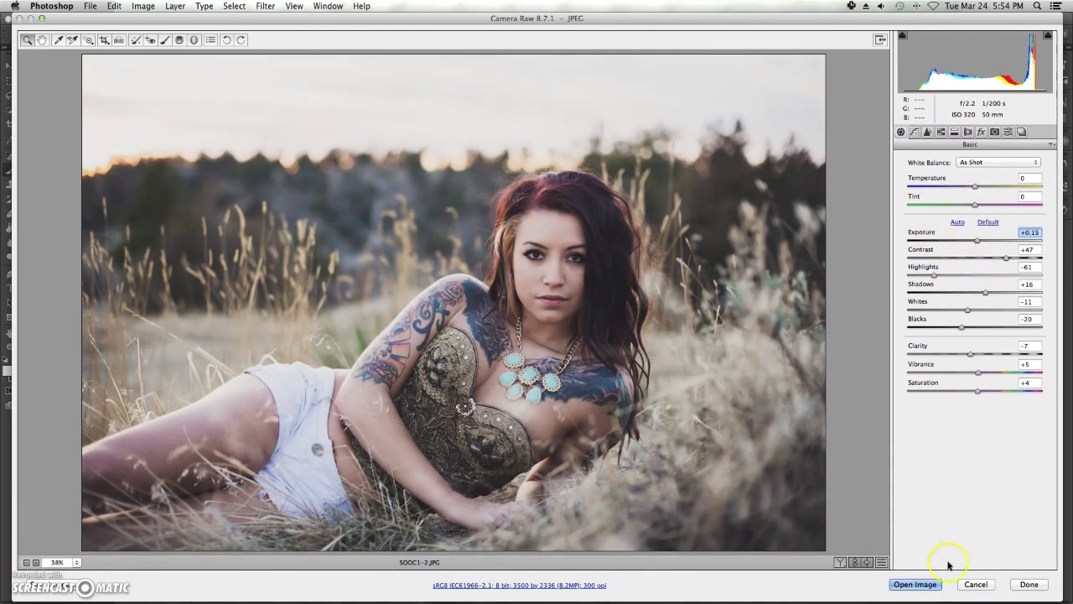
click(931, 585)
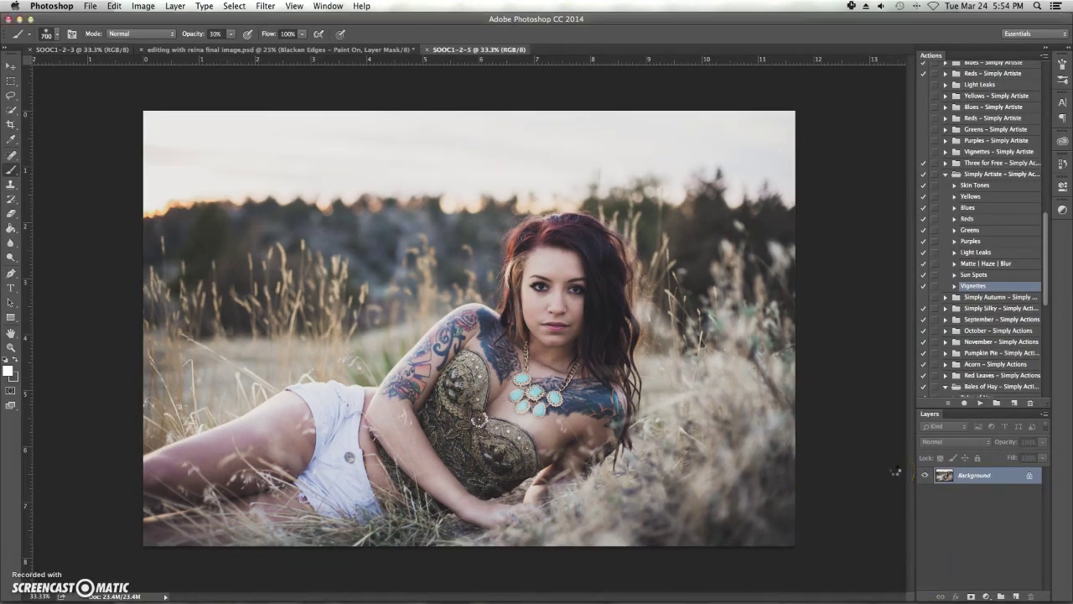
- Run the Skin Tones action from the Simply Artiste set on the photo
click(975, 185)
click(985, 404)
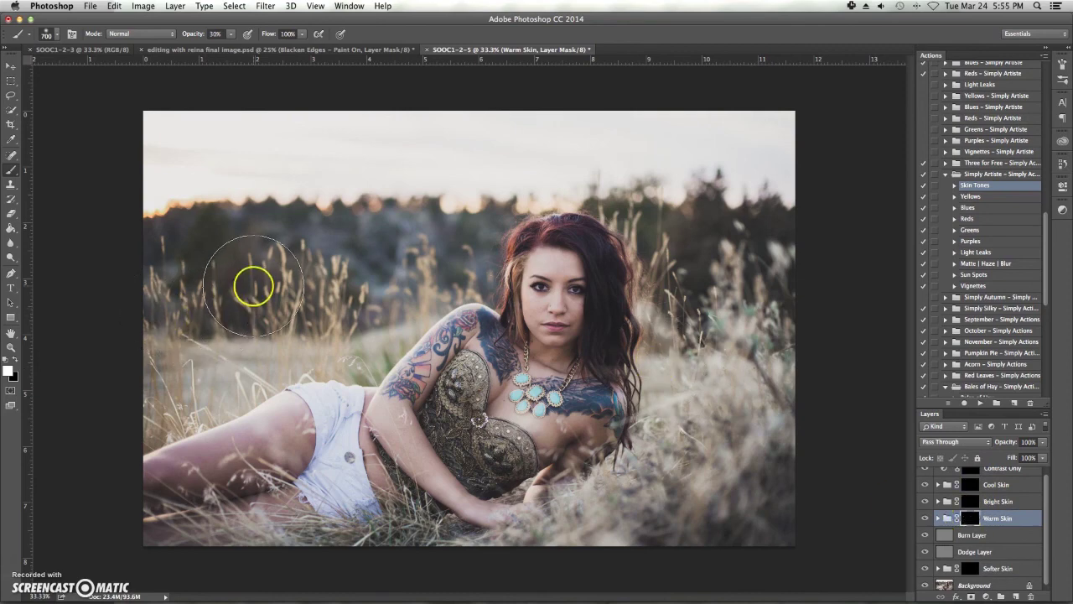
- Paint white on the Warm Skin mask over the face, chest, arm and thigh with a 150 px brush at 30% opacity
key(bracketleft)
key(bracketleft)
key(bracketleft)
key(bracketleft)
key(bracketleft)
key(bracketleft)
key(bracketleft)
key(bracketleft)
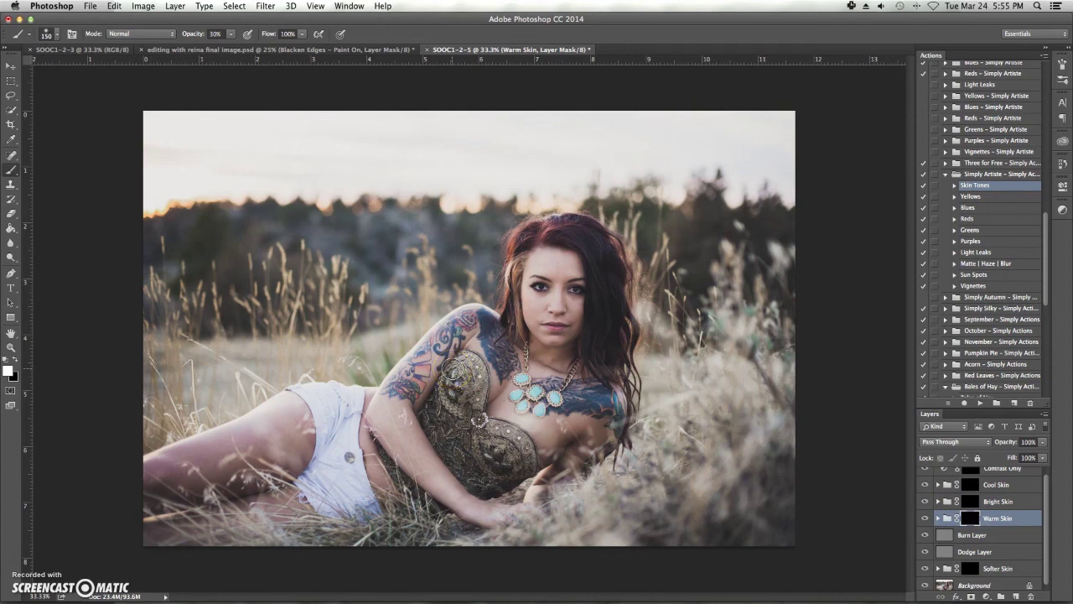
click(547, 261)
mouse_move(548, 261)
mouse_down()
mouse_move(557, 296)
mouse_move(572, 305)
mouse_move(526, 301)
mouse_move(523, 286)
mouse_move(560, 325)
mouse_up()
mouse_move(549, 367)
mouse_down()
mouse_move(546, 385)
mouse_move(617, 415)
mouse_move(545, 428)
mouse_up()
drag(447, 341, 439, 364)
mouse_move(478, 513)
mouse_down()
mouse_move(502, 455)
mouse_move(464, 426)
mouse_move(361, 438)
mouse_move(368, 411)
mouse_move(294, 442)
mouse_move(286, 405)
mouse_move(260, 424)
mouse_move(277, 448)
mouse_move(252, 469)
mouse_move(128, 467)
mouse_move(191, 459)
mouse_move(227, 501)
mouse_move(286, 500)
mouse_move(285, 416)
mouse_move(184, 460)
mouse_move(277, 427)
mouse_up()
mouse_move(381, 392)
mouse_down()
mouse_move(377, 402)
mouse_move(446, 498)
mouse_move(445, 483)
mouse_up()
- Check the Warm Skin effect by toggling its visibility, and lower the group's opacity
click(926, 519)
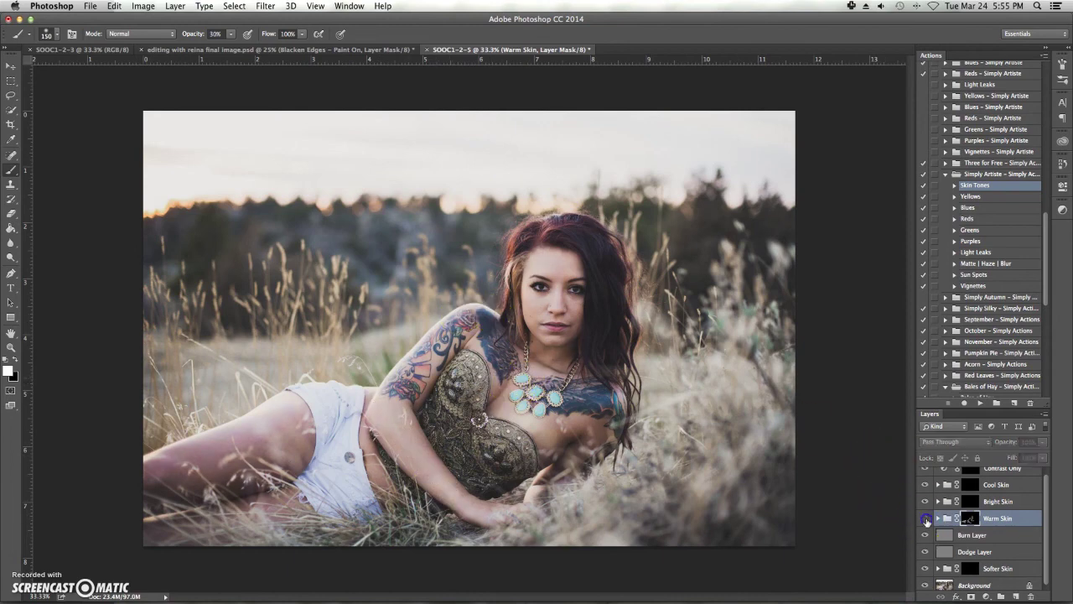
drag(1012, 447, 998, 446)
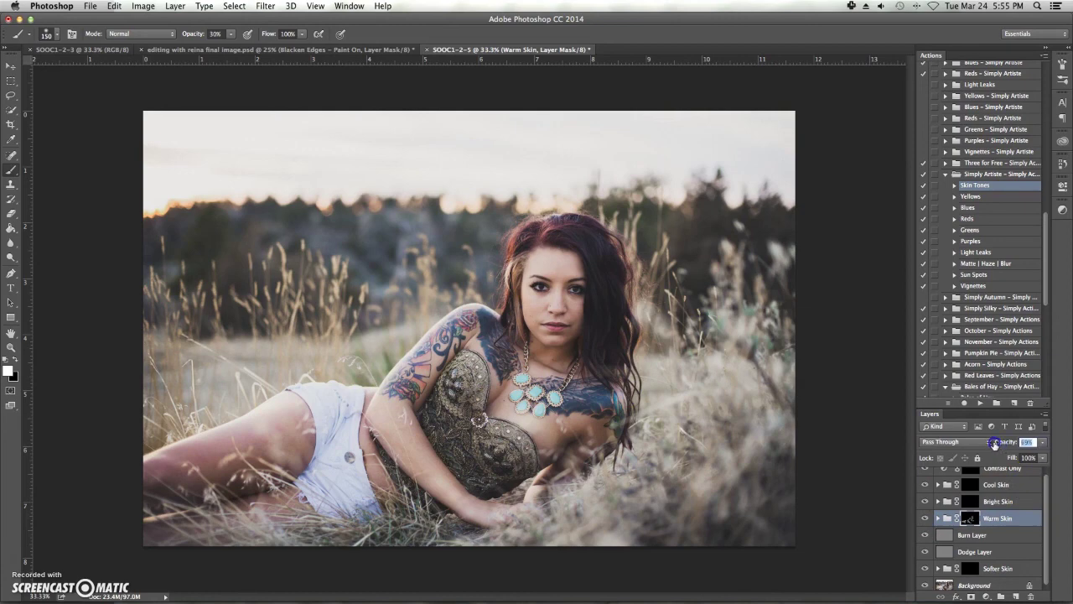
drag(988, 445, 989, 445)
- Paint white on the Bright Skin mask over the face and legs with a 200 px brush, and set the group's opacity to 59%
click(973, 503)
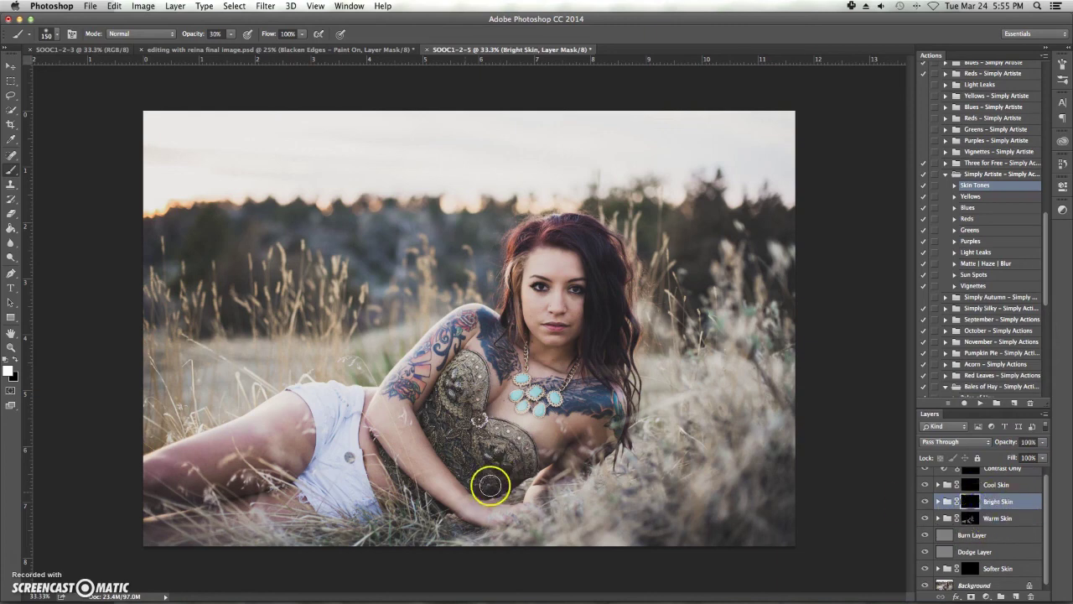
key(bracketright)
key(bracketright)
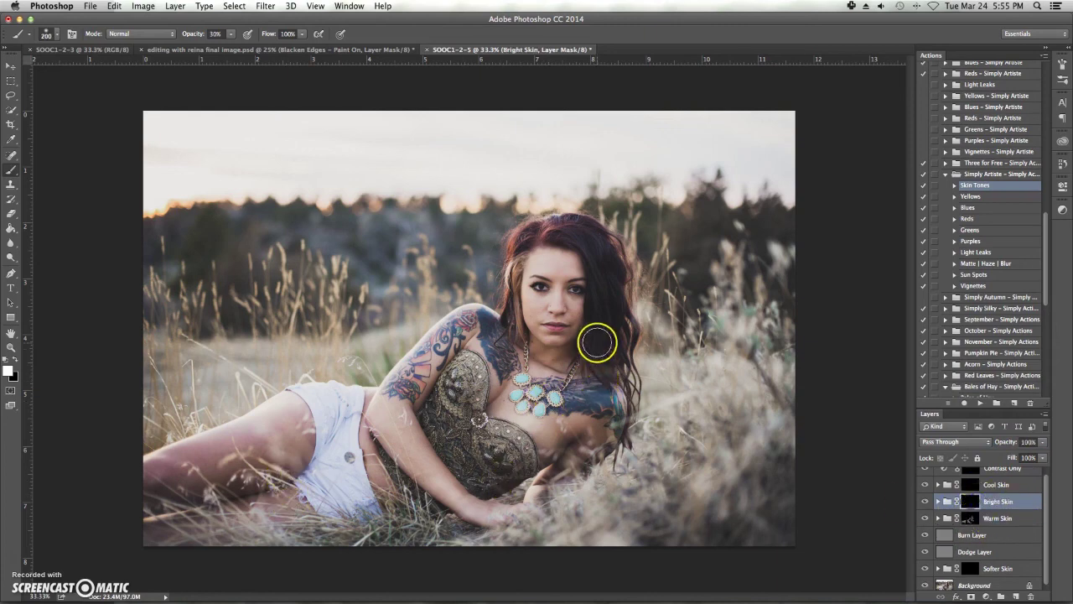
mouse_move(546, 265)
mouse_down()
mouse_move(541, 310)
mouse_move(561, 306)
mouse_move(566, 278)
mouse_move(561, 322)
mouse_move(552, 320)
mouse_move(581, 316)
mouse_move(559, 326)
mouse_move(537, 295)
mouse_move(549, 327)
mouse_up()
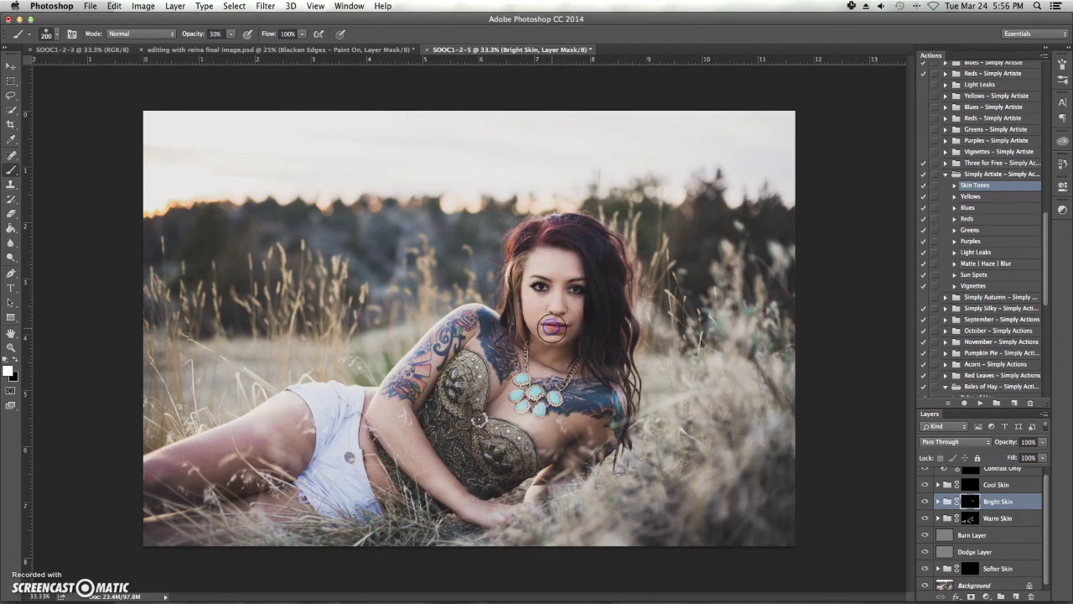
mouse_move(223, 438)
mouse_down()
mouse_move(166, 467)
mouse_move(248, 441)
mouse_move(189, 483)
mouse_move(242, 481)
mouse_move(198, 487)
mouse_move(151, 473)
mouse_move(208, 448)
mouse_move(232, 441)
mouse_move(174, 458)
mouse_move(269, 439)
mouse_move(237, 476)
mouse_move(261, 456)
mouse_move(145, 476)
mouse_move(223, 449)
mouse_move(241, 461)
mouse_move(168, 489)
mouse_move(231, 485)
mouse_move(226, 499)
mouse_move(276, 498)
mouse_up()
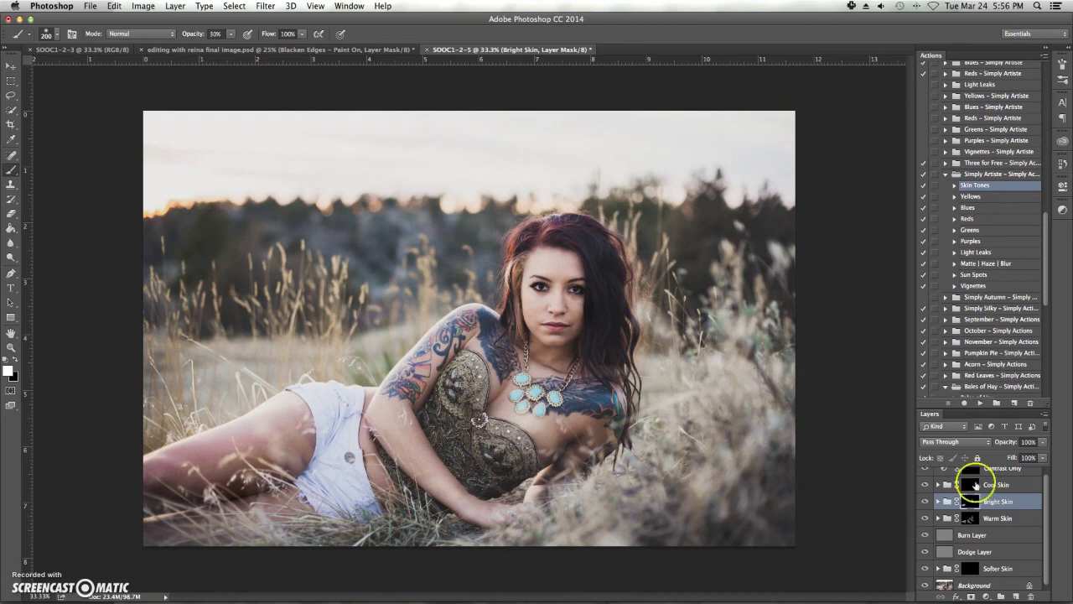
drag(1011, 441, 1006, 444)
drag(989, 444, 987, 444)
- Duplicate the Bright Skin group within the same document, keeping the name Bright Skin copy
right_click(1011, 500)
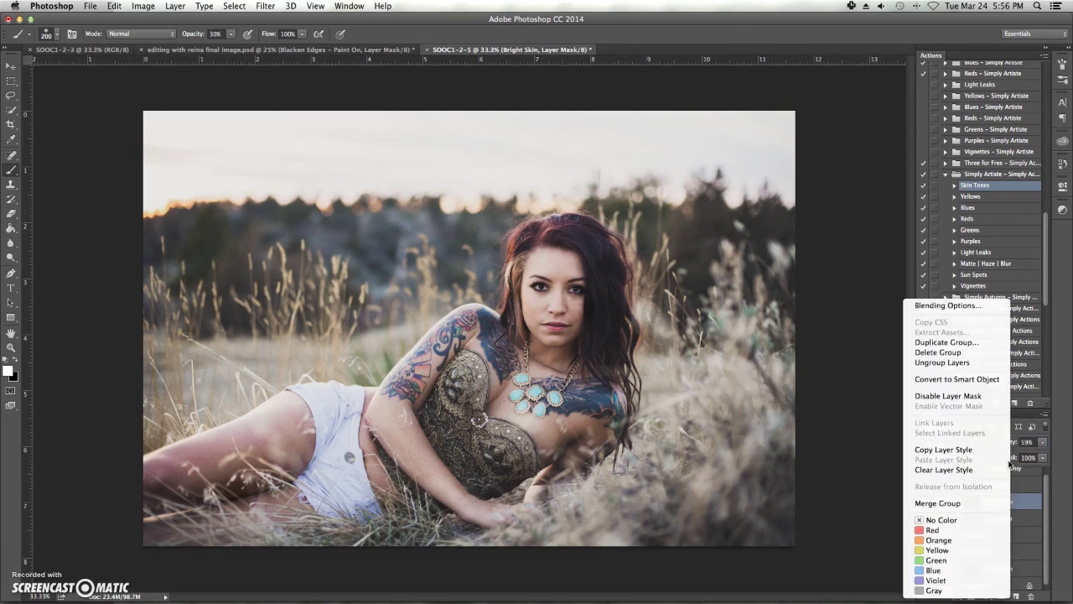
click(973, 342)
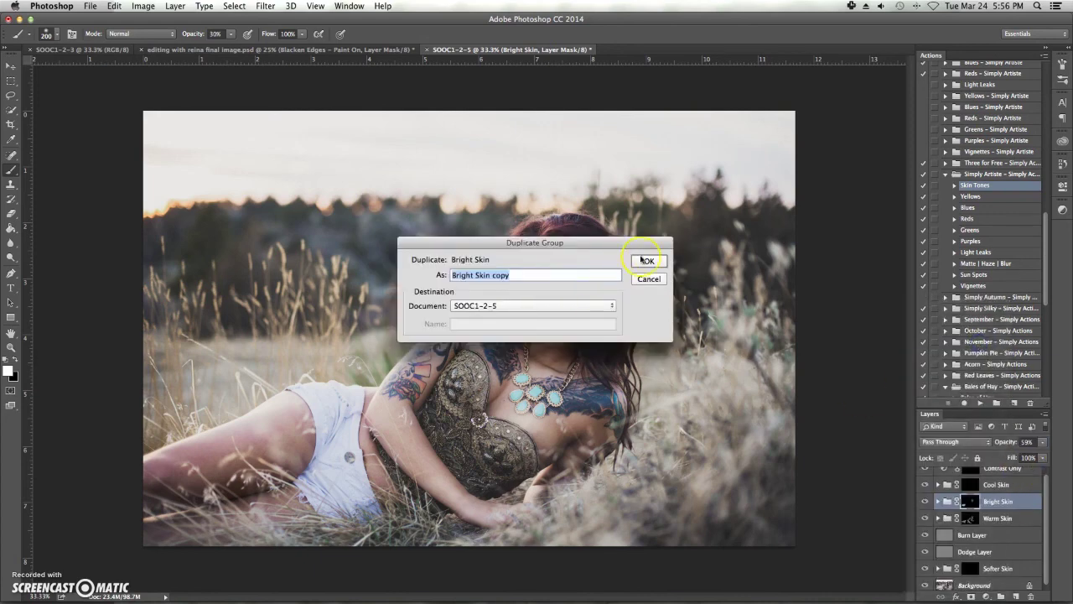
click(647, 260)
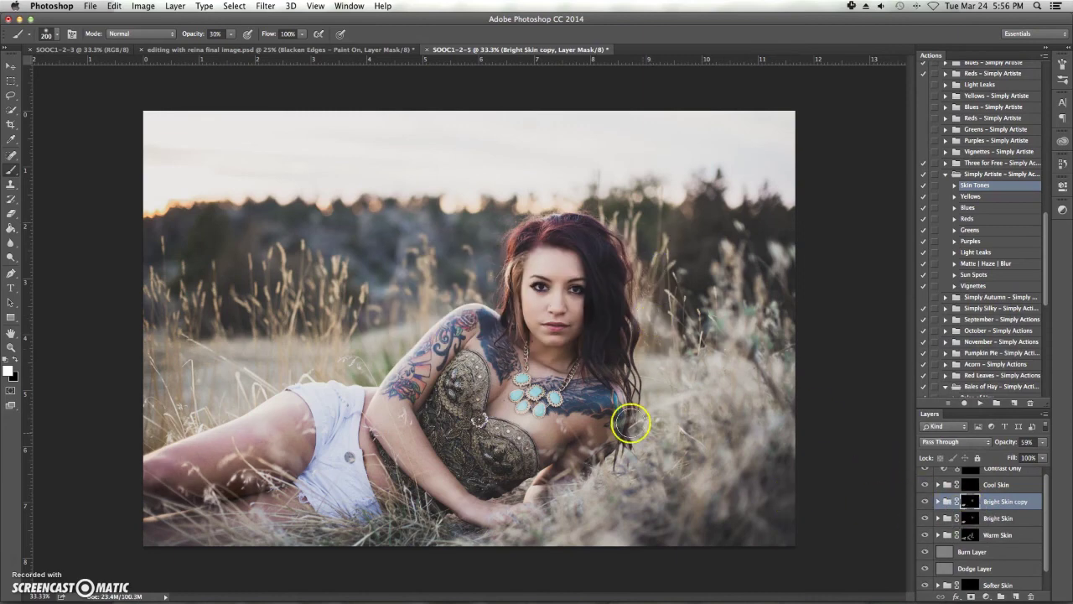
- Mask the Bright Skin copy off the face and upper arm with a 400 px black brush at 100% opacity
click(14, 358)
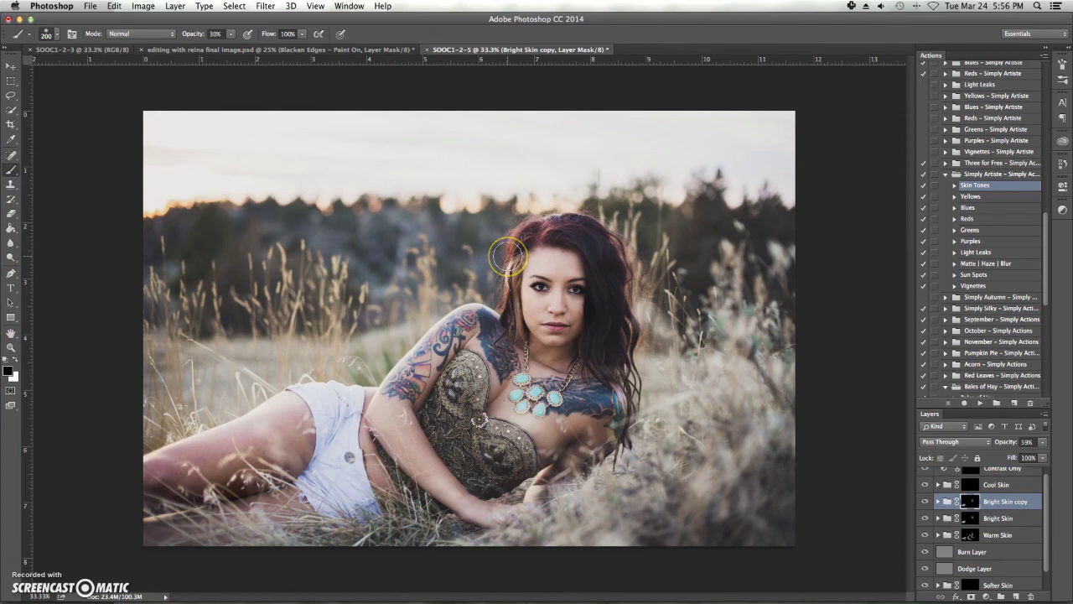
key(bracketright)
key(bracketright)
key(bracketright)
mouse_move(536, 268)
mouse_down()
mouse_move(556, 354)
mouse_move(559, 302)
mouse_move(554, 356)
mouse_move(542, 273)
mouse_move(551, 255)
mouse_move(554, 314)
mouse_up()
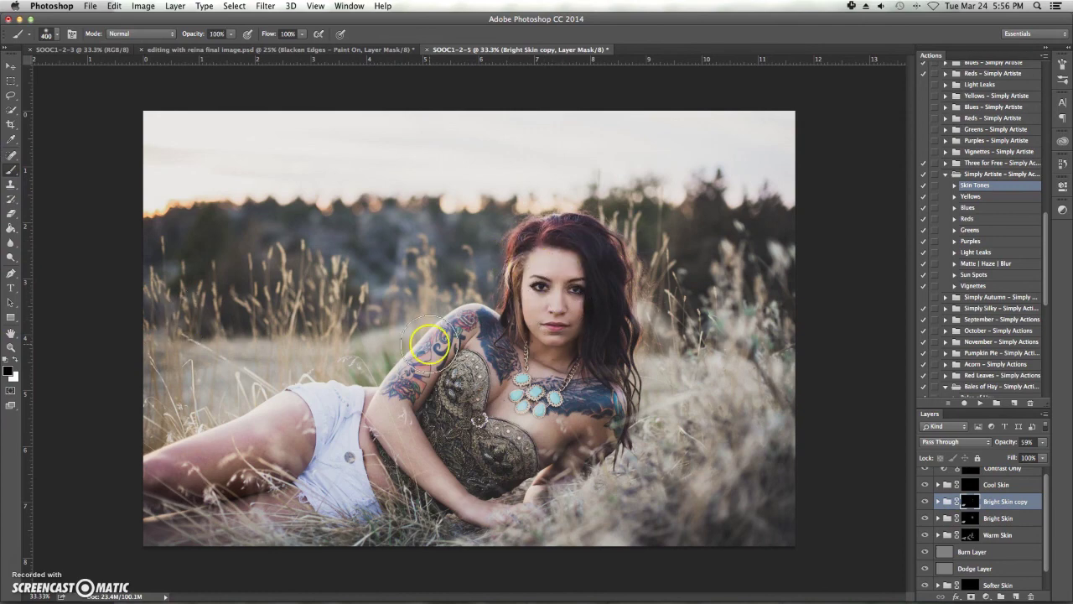
mouse_move(428, 344)
mouse_down()
mouse_move(471, 338)
mouse_move(486, 295)
mouse_move(400, 407)
mouse_up()
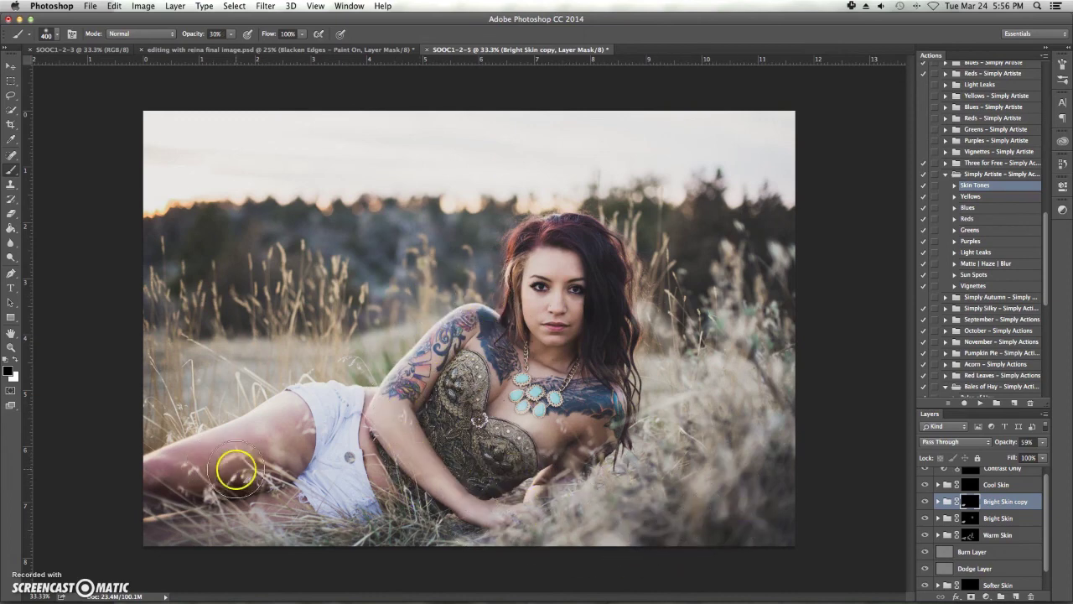
- Select the Background layer and run the Bub-bye Red action from the Simply Bebe set
scroll(1031, 560, down, 1)
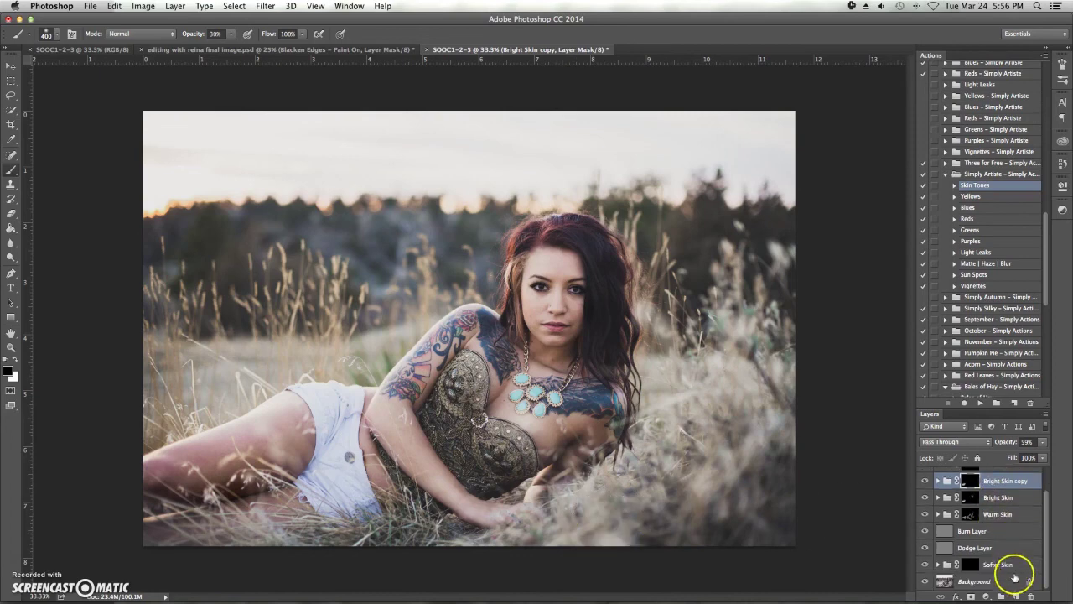
click(1019, 581)
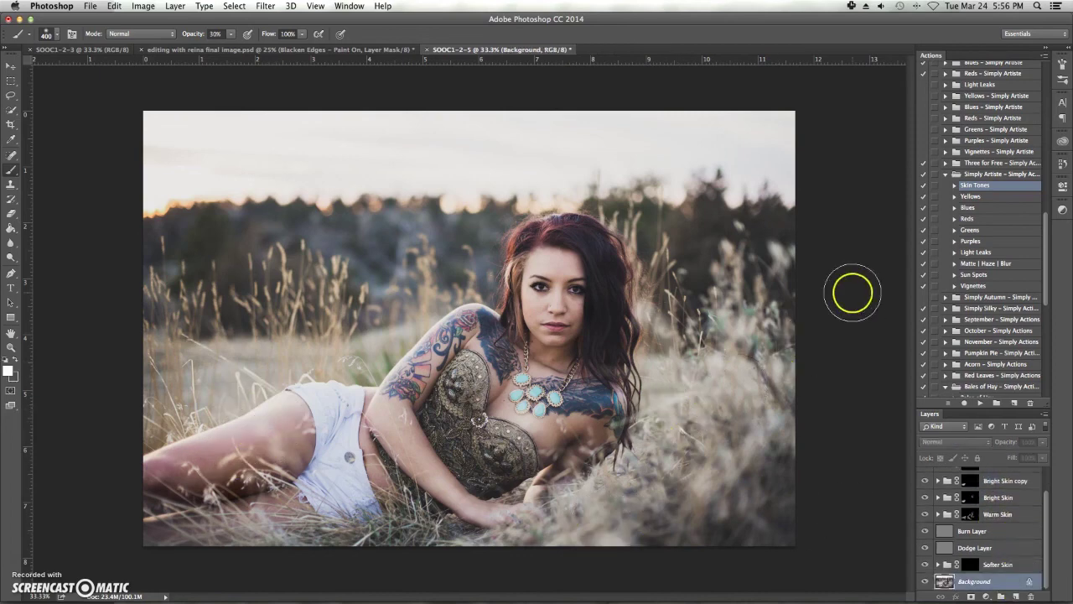
scroll(979, 277, up, 2)
scroll(982, 280, down, 7)
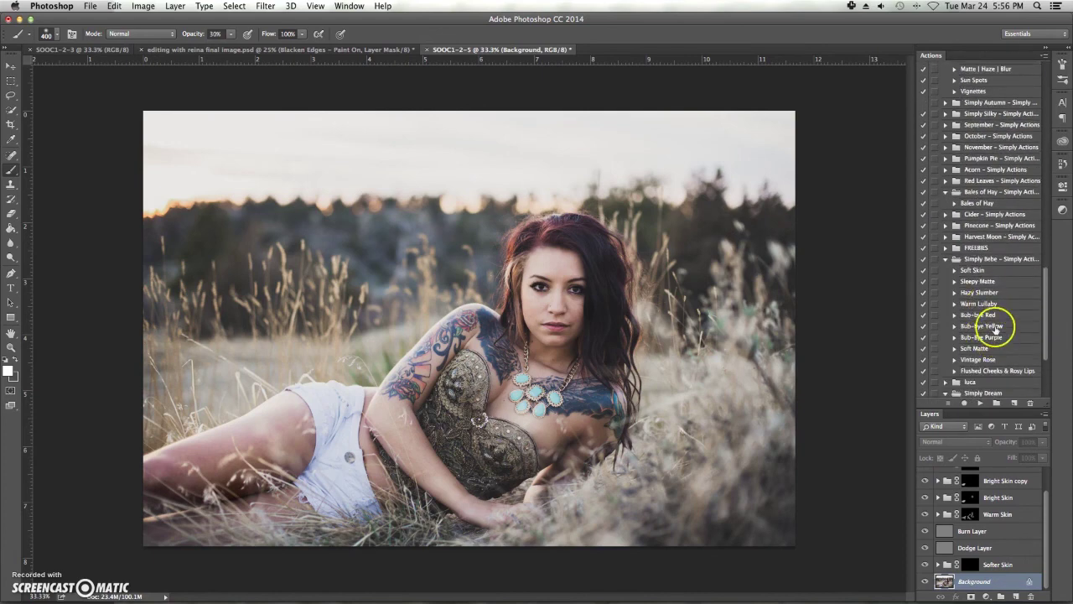
click(979, 315)
click(978, 404)
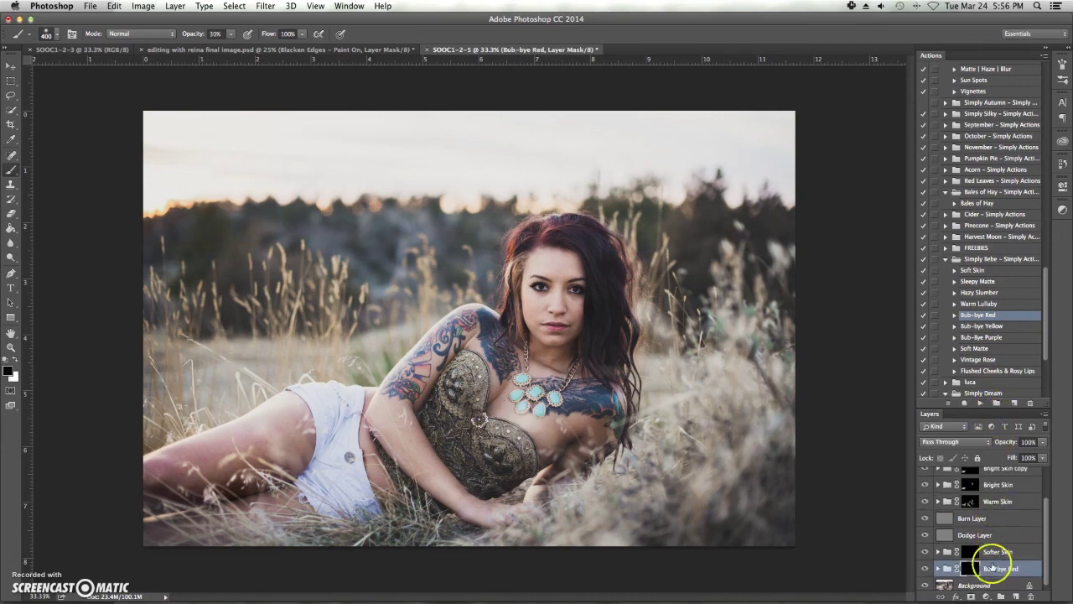
- Paint white on the Bub-bye Red mask over the legs with 400 and 200 px brushes, and set the group's opacity to 80%
click(16, 359)
mouse_move(216, 438)
mouse_down()
mouse_move(227, 447)
mouse_move(173, 472)
mouse_move(251, 451)
mouse_up()
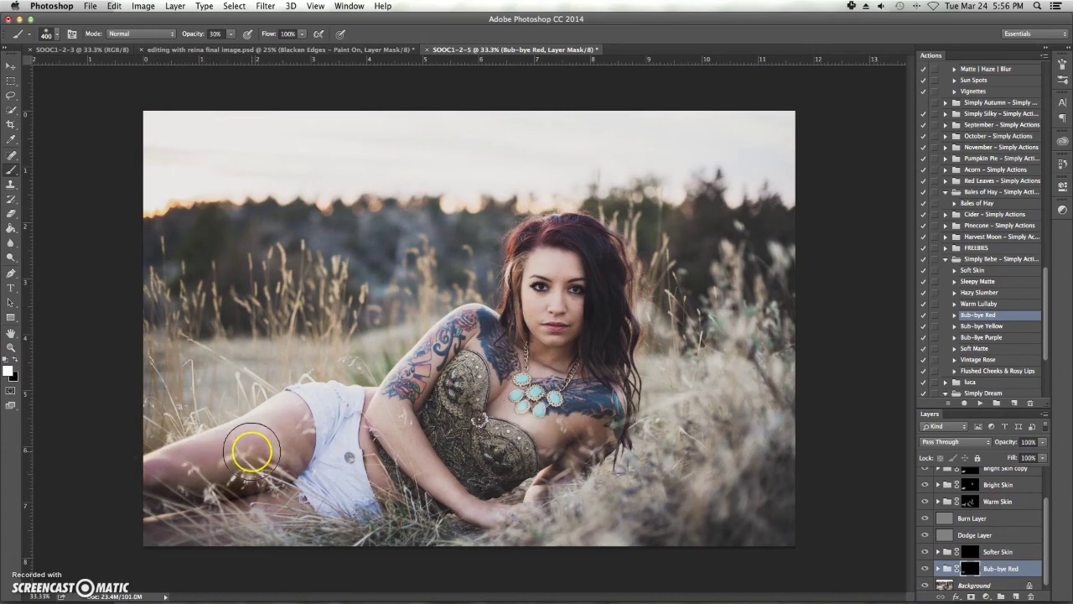
key(bracketright)
key(bracketright)
key(bracketleft)
key(bracketleft)
key(bracketleft)
key(bracketleft)
mouse_move(240, 444)
mouse_down()
mouse_move(168, 467)
mouse_move(208, 494)
mouse_up()
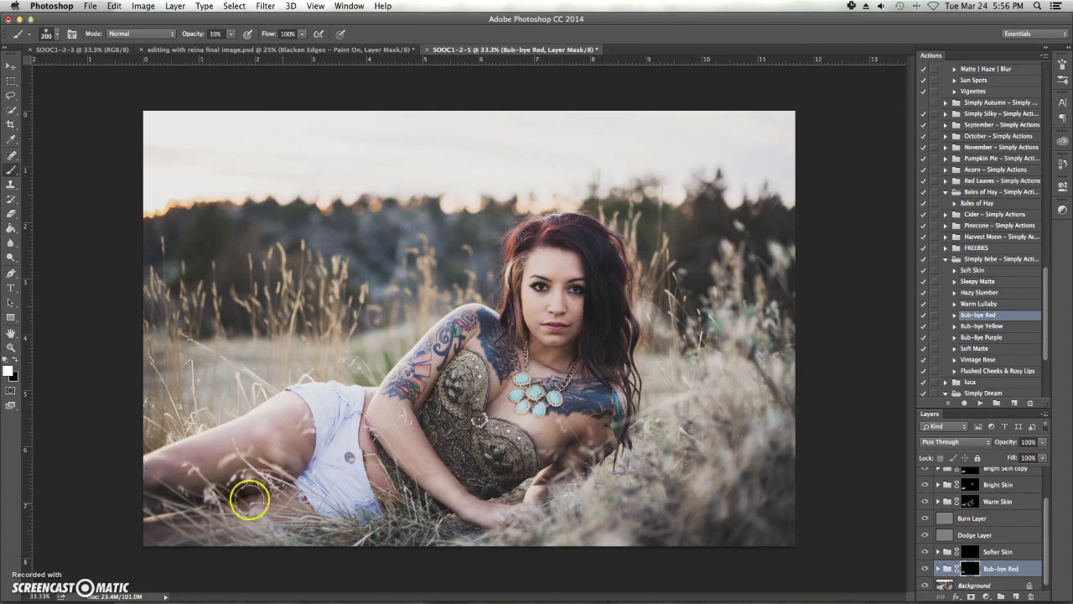
drag(1013, 441, 999, 443)
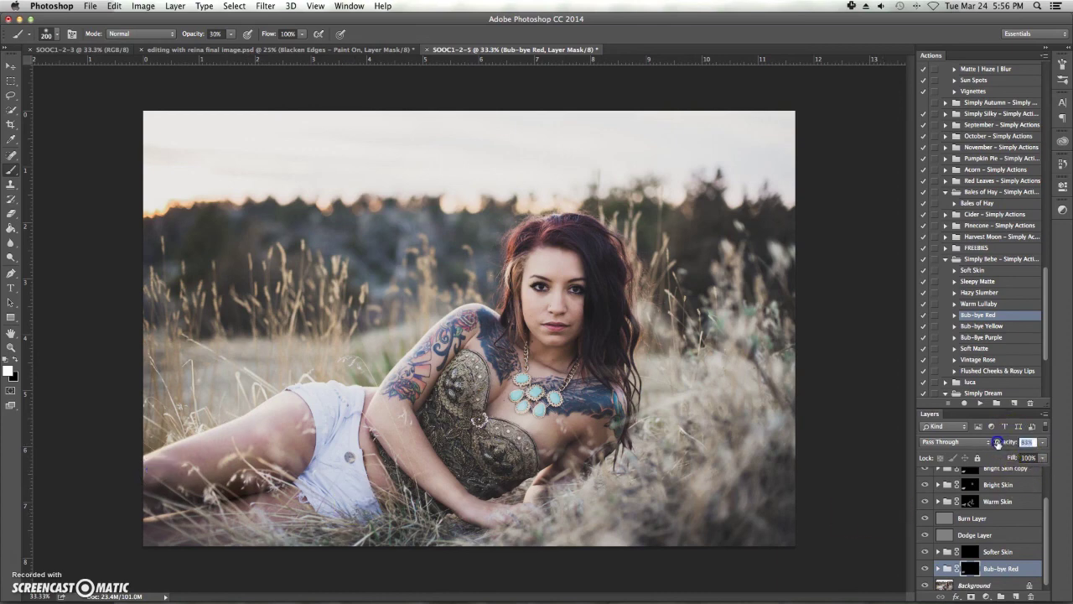
- Paint black on the Bub-bye Red mask over the shadowed lower leg and beside the hand
click(17, 359)
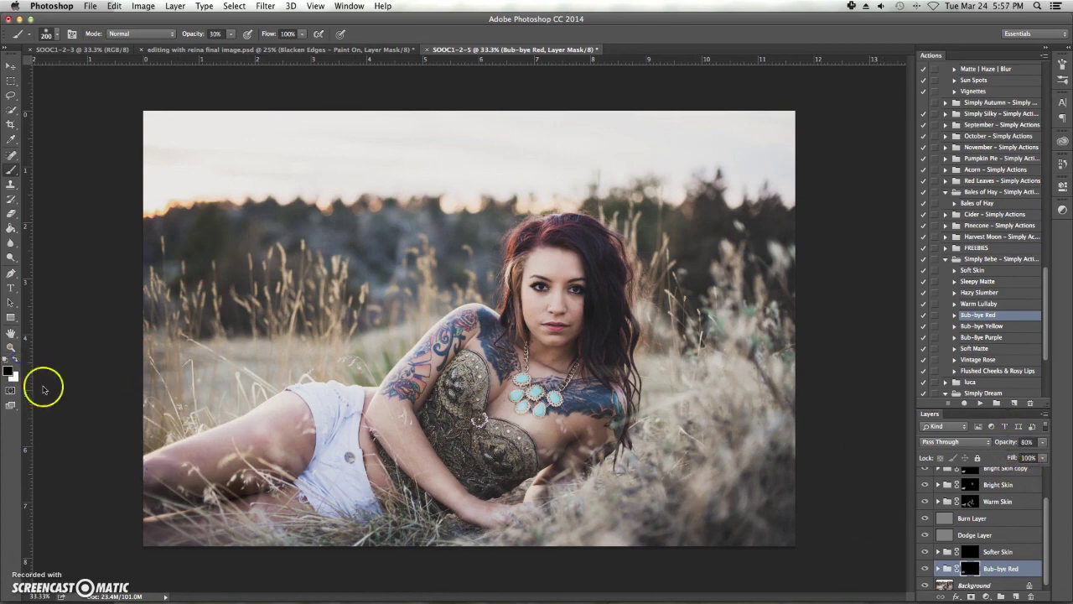
mouse_move(221, 480)
mouse_down()
mouse_move(176, 491)
mouse_move(240, 474)
mouse_move(154, 503)
mouse_up()
click(545, 509)
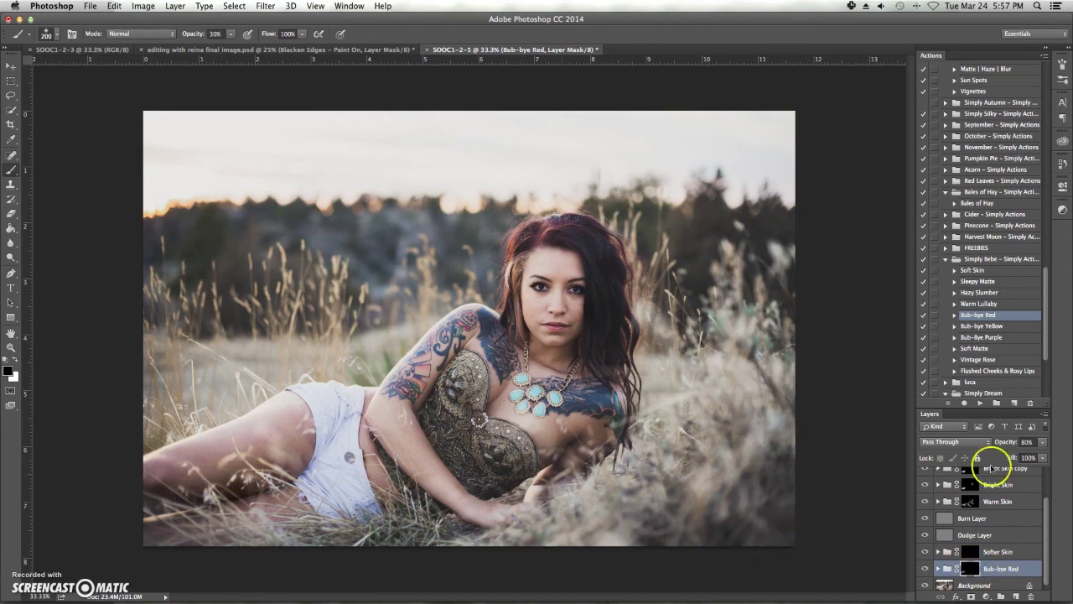
- Select the Background layer and run the Bub-bye Purple action from the Simply Bebe set
click(994, 581)
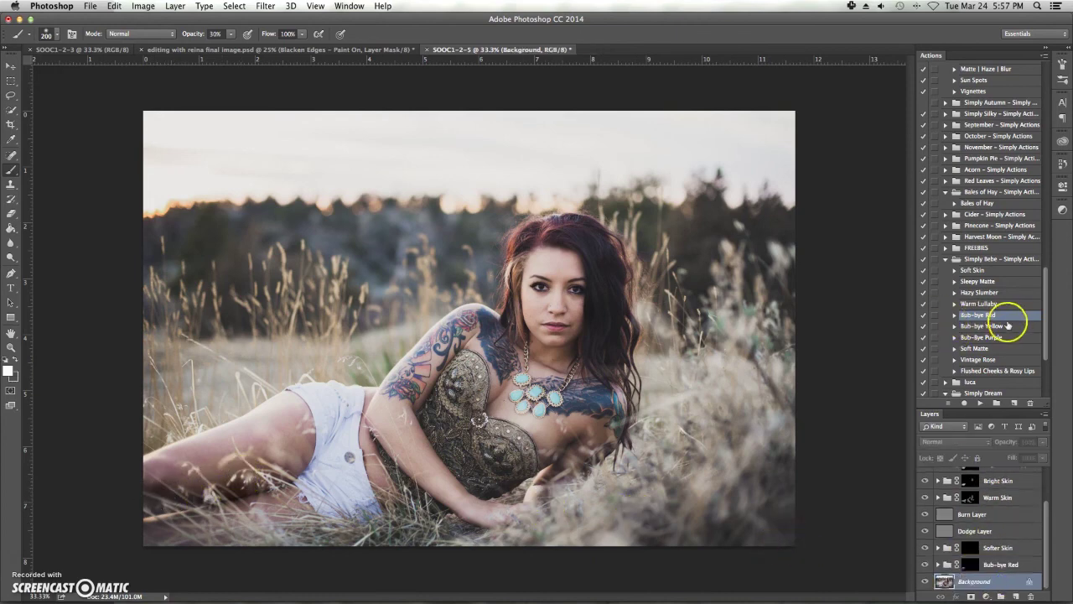
click(1003, 338)
click(981, 402)
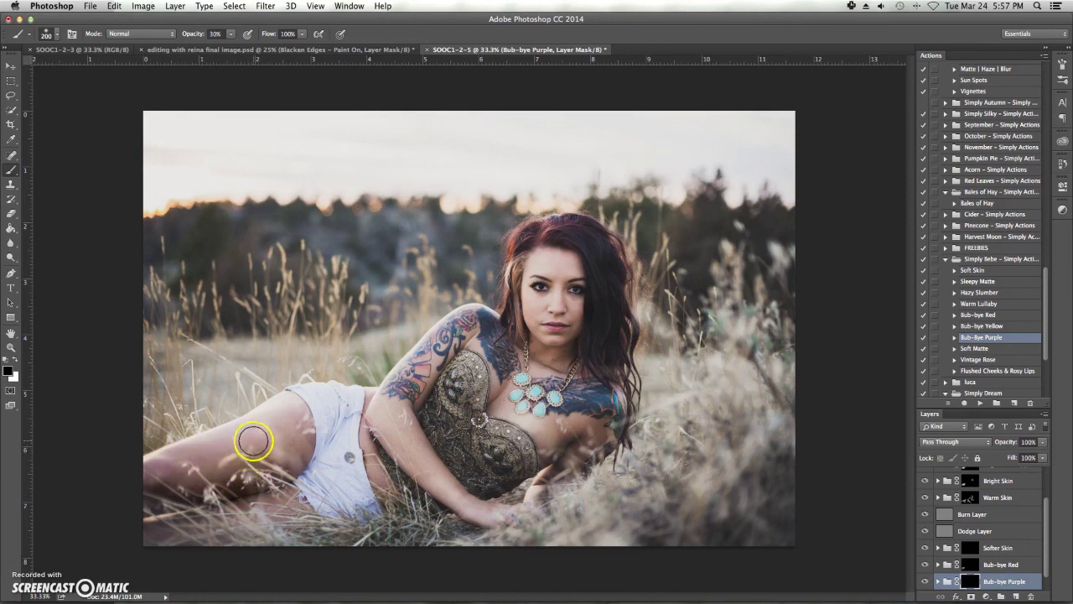
- Paint white on the Bub-bye Purple mask over the thigh with a 200 px brush at 30% opacity, and touch up the lower leg in black
click(15, 360)
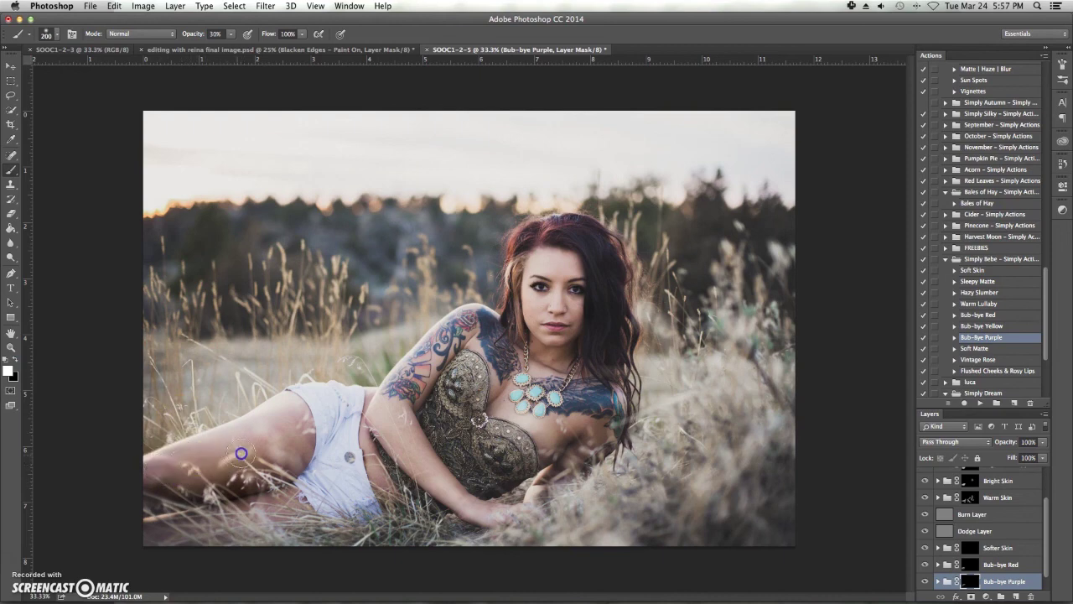
click(15, 360)
mouse_move(200, 454)
mouse_down()
mouse_move(204, 472)
mouse_move(249, 466)
mouse_move(172, 480)
mouse_move(229, 472)
mouse_up()
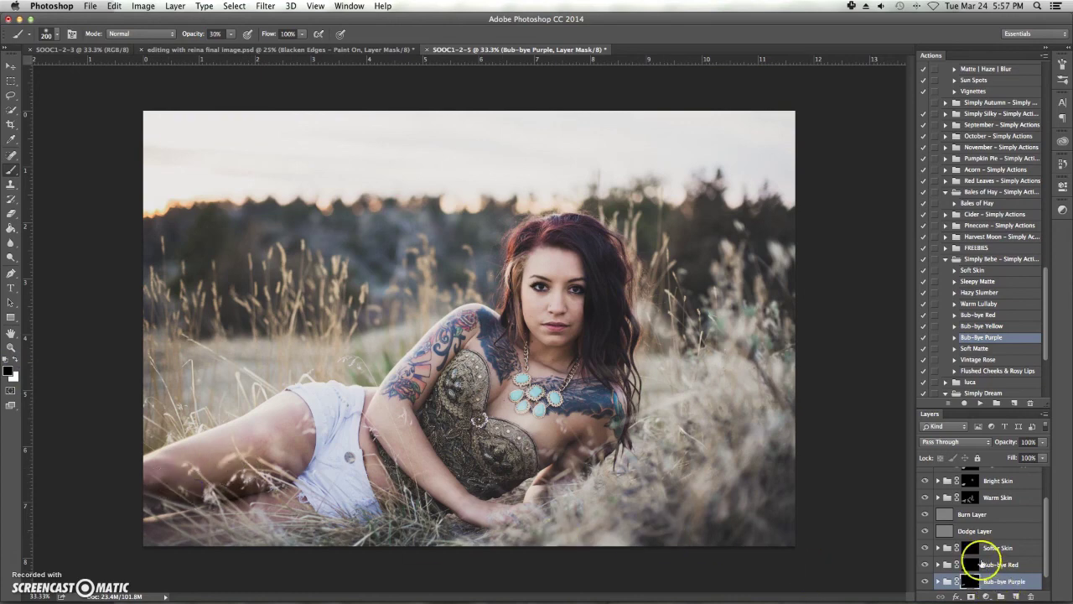
- Paint white on the Softer Skin mask over the face, chest, arm and thigh with a 250 px brush at 100% opacity
scroll(998, 504, up, 1)
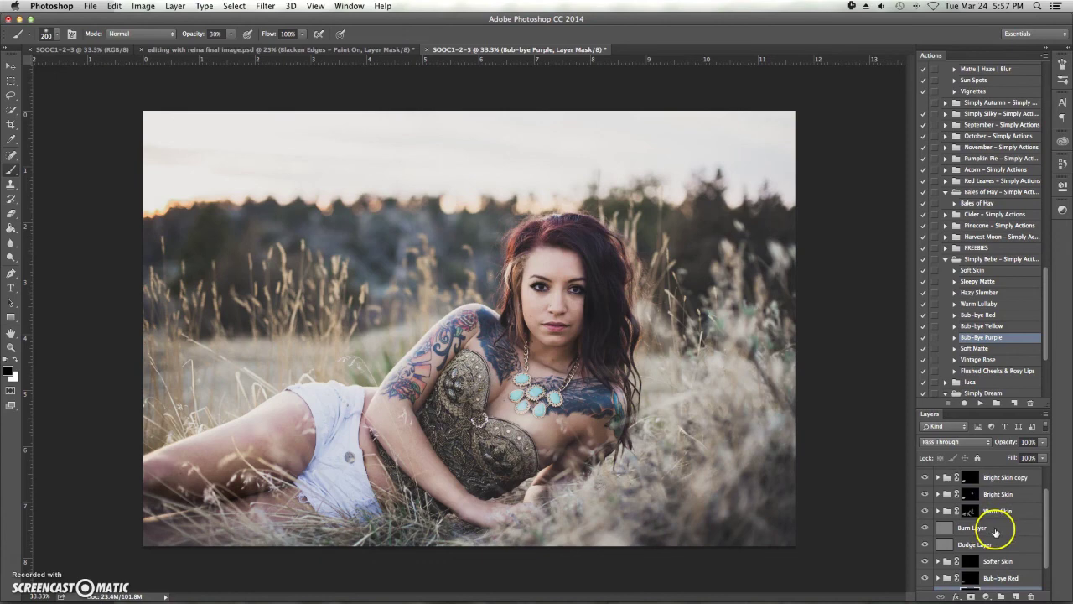
click(996, 555)
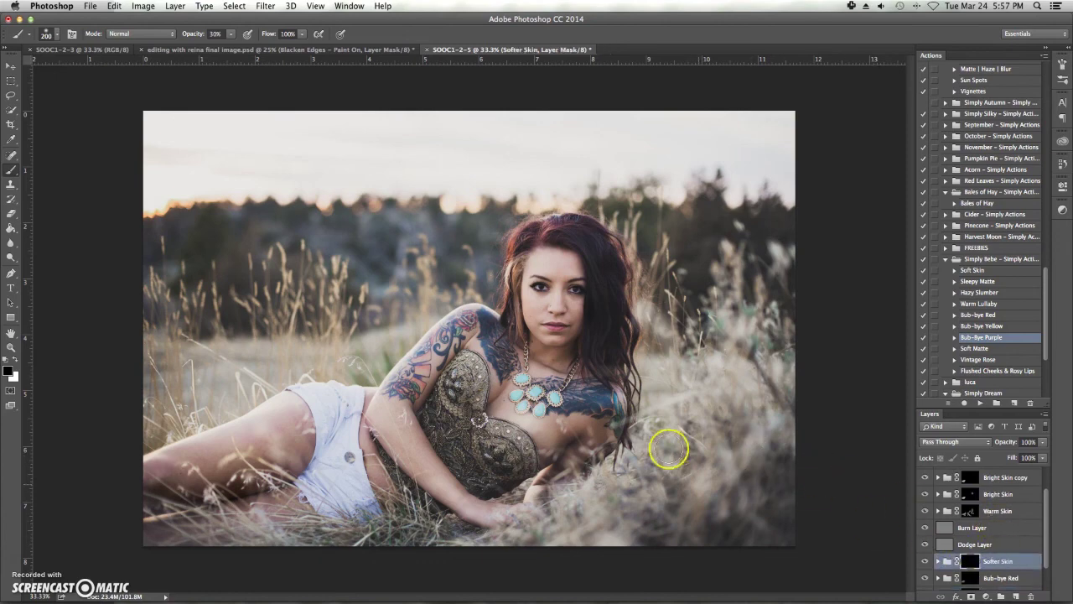
key(])
mouse_move(544, 334)
mouse_down()
mouse_move(560, 277)
mouse_move(564, 300)
mouse_move(551, 289)
mouse_move(551, 329)
mouse_up()
mouse_move(570, 294)
mouse_down()
mouse_move(544, 340)
mouse_move(540, 277)
mouse_move(555, 330)
mouse_move(543, 396)
mouse_move(558, 388)
mouse_move(571, 409)
mouse_move(564, 421)
mouse_move(604, 418)
mouse_move(588, 441)
mouse_move(500, 366)
mouse_up()
mouse_move(399, 393)
mouse_down()
mouse_move(437, 491)
mouse_move(493, 516)
mouse_move(365, 446)
mouse_move(363, 411)
mouse_move(290, 407)
mouse_move(225, 458)
mouse_move(169, 460)
mouse_move(258, 466)
mouse_move(261, 475)
mouse_move(297, 409)
mouse_move(288, 442)
mouse_move(266, 427)
mouse_up()
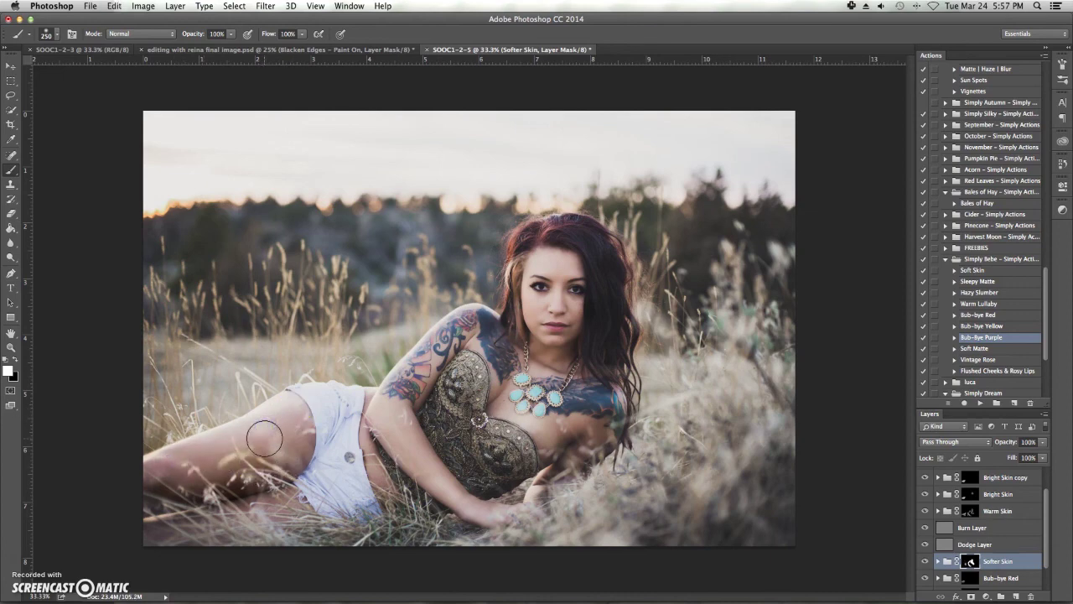
mouse_move(265, 438)
mouse_down()
mouse_move(231, 436)
mouse_move(149, 463)
mouse_move(223, 442)
mouse_move(254, 443)
mouse_move(249, 457)
mouse_move(250, 443)
mouse_move(280, 451)
mouse_up()
- Paint black on the Softer Skin mask over the arm's edge, eyes, lips and necklace with a small brush at 100% opacity
key(5)
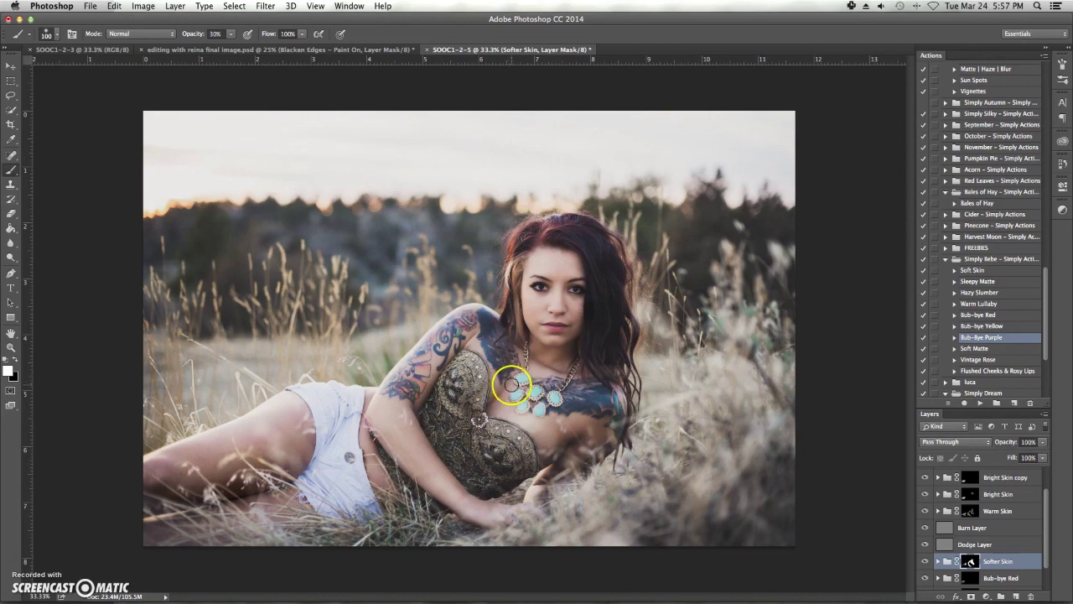
key(x)
drag(406, 353, 413, 351)
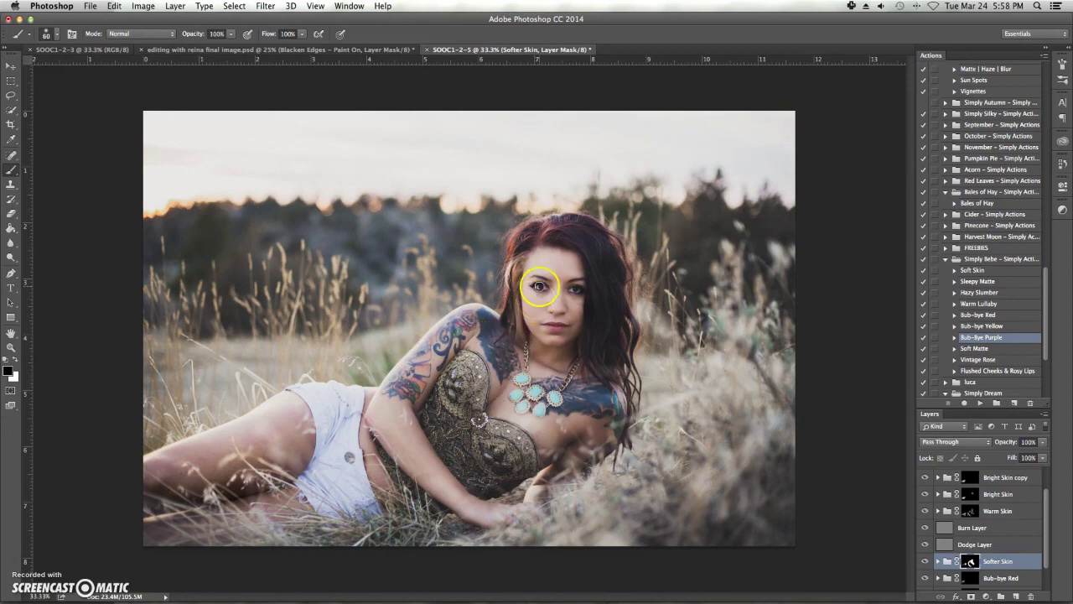
drag(539, 287, 545, 290)
drag(569, 291, 570, 290)
mouse_move(559, 285)
mouse_down()
mouse_move(547, 281)
mouse_move(547, 317)
mouse_move(560, 324)
mouse_up()
click(541, 385)
drag(573, 374, 569, 379)
mouse_move(535, 368)
mouse_down()
mouse_move(522, 335)
mouse_move(511, 401)
mouse_move(498, 400)
mouse_up()
key(bracketleft)
key(bracketleft)
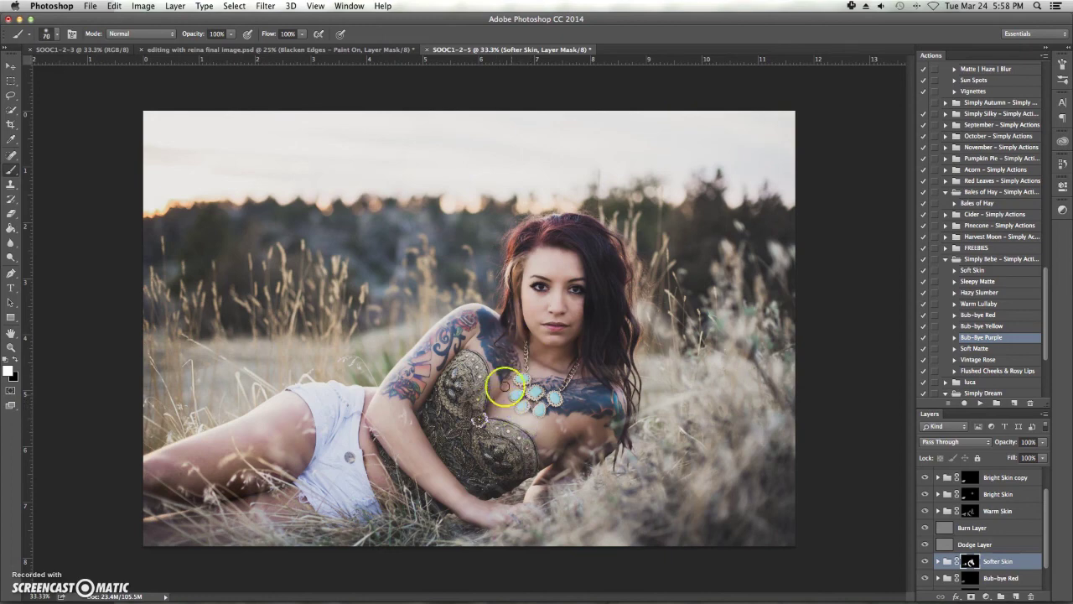
- Set the Softer Skin group's opacity to 63%
click(26, 558)
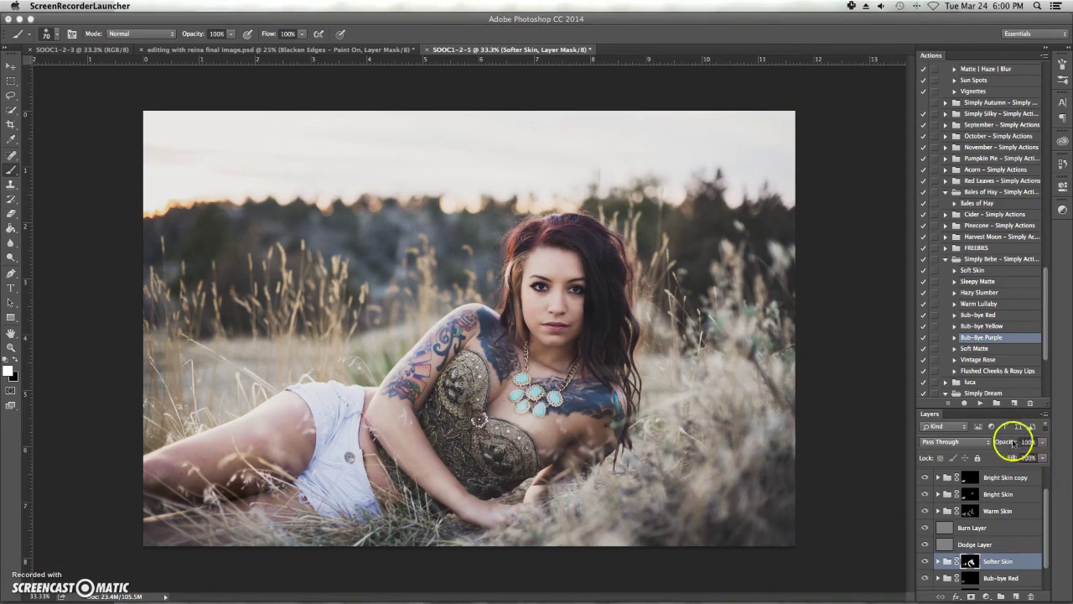
drag(1005, 442, 1001, 444)
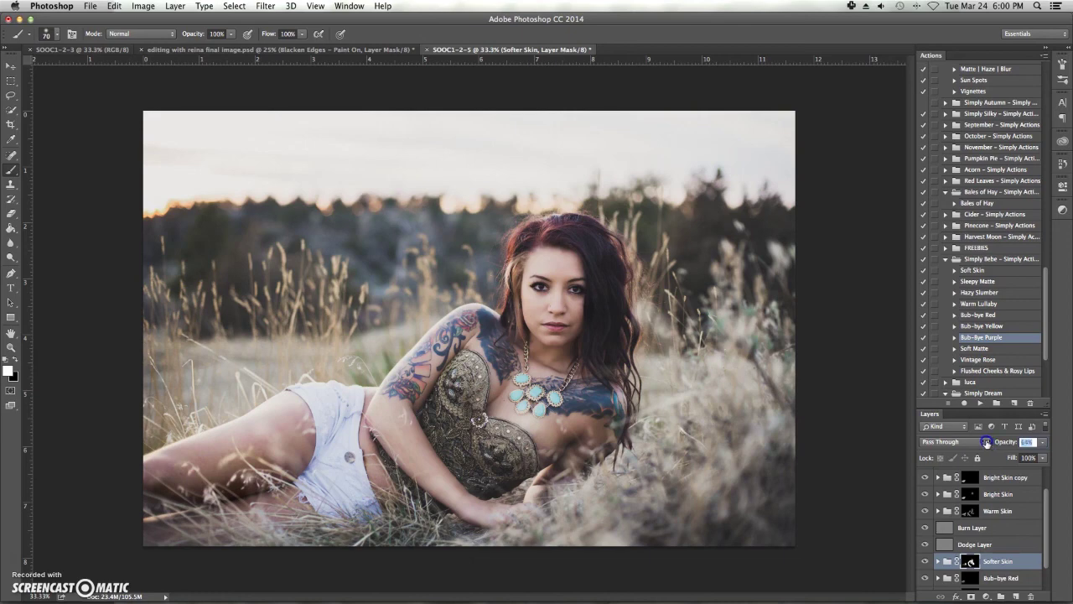
click(982, 476)
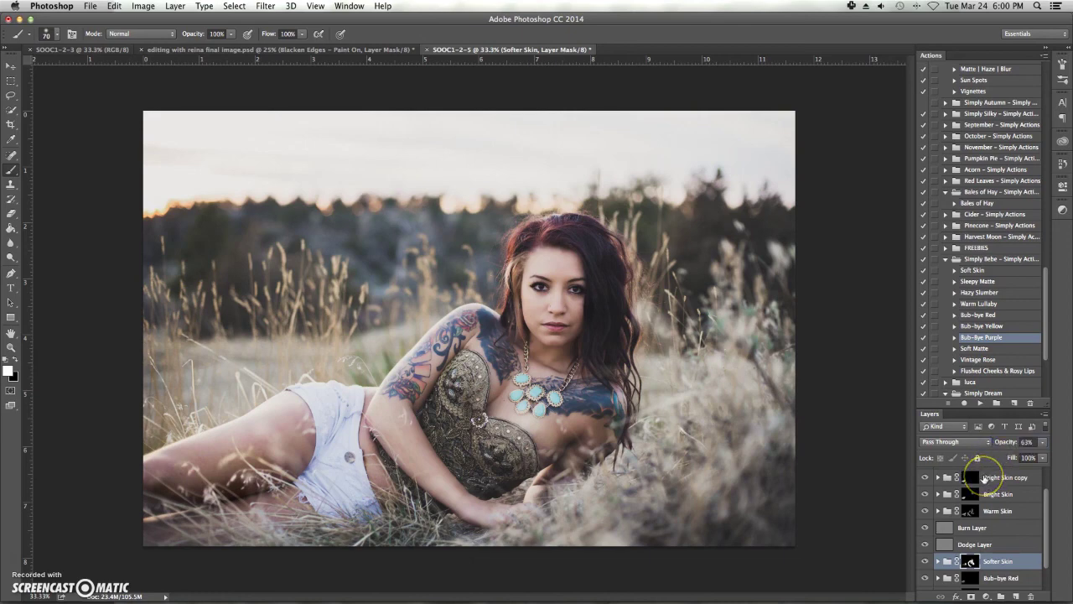
- On the Burn Layer, darken the shadowed cheek and the neck with a 45 px Burn tool set to Midtones at 10% exposure
click(944, 529)
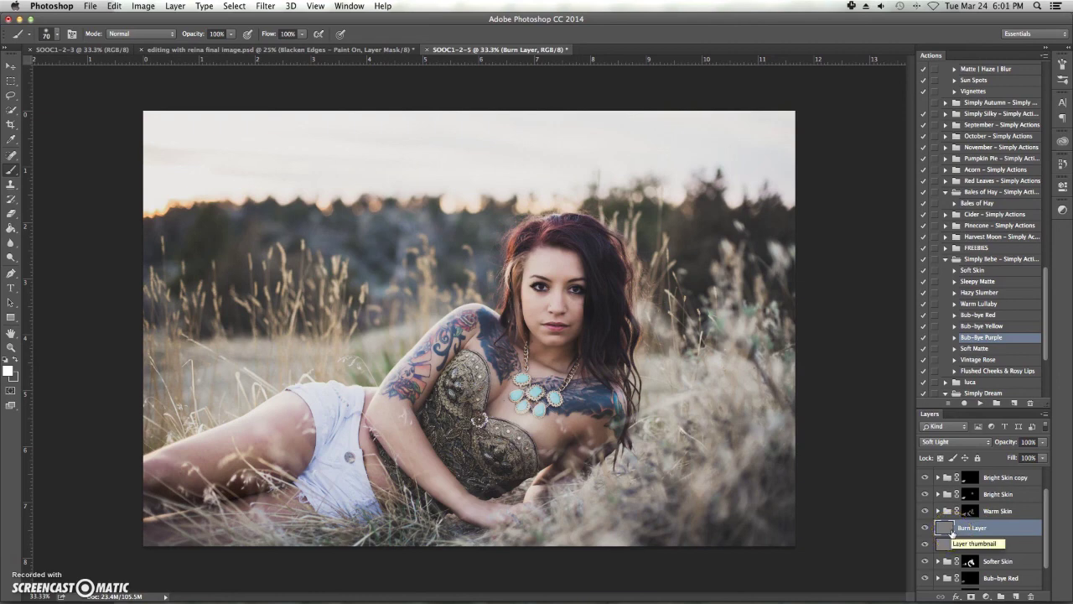
click(12, 259)
drag(12, 258, 50, 265)
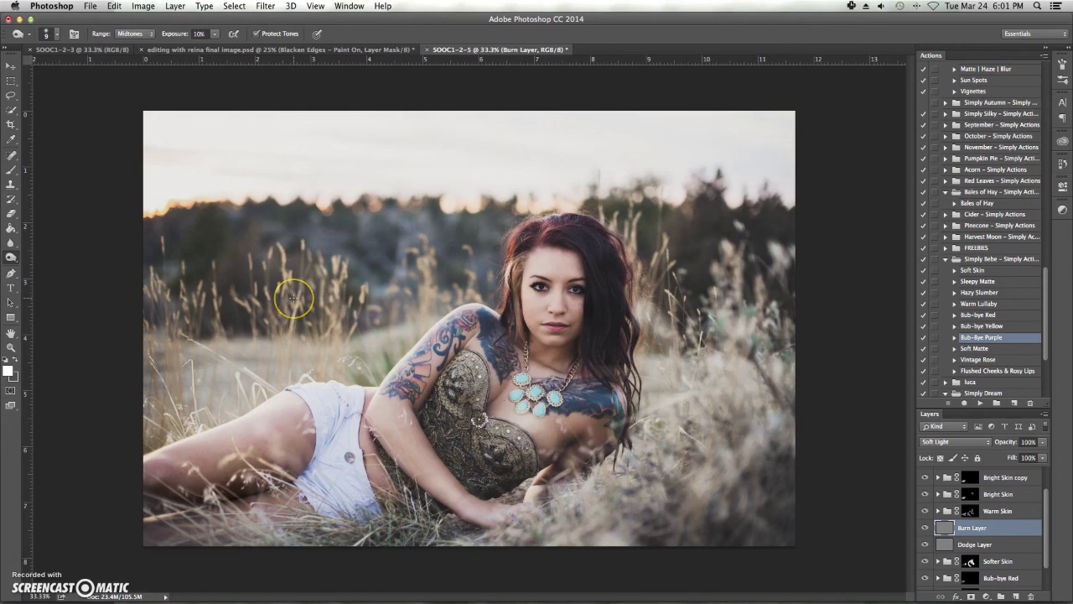
key(bracketright)
key(bracketright)
key(bracketright)
key(bracketright)
key(bracketright)
key(bracketright)
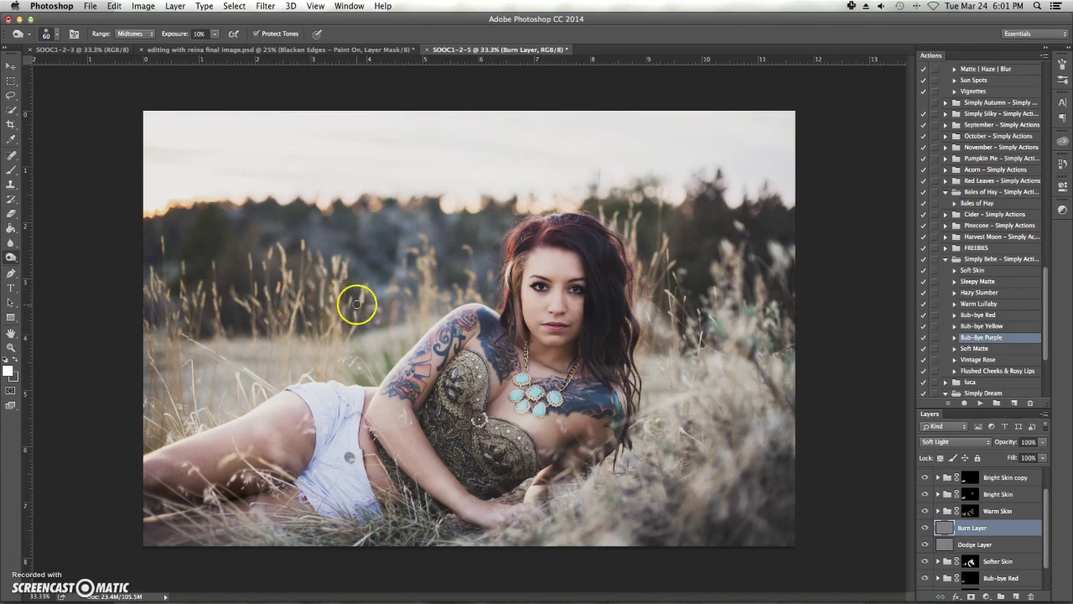
key(bracketleft)
key(bracketleft)
drag(583, 300, 580, 316)
mouse_move(566, 370)
mouse_down()
mouse_move(516, 338)
mouse_move(547, 377)
mouse_move(529, 369)
mouse_move(500, 383)
mouse_move(533, 386)
mouse_move(543, 359)
mouse_up()
mouse_move(549, 358)
mouse_down()
mouse_move(559, 347)
mouse_move(523, 323)
mouse_move(548, 339)
mouse_up()
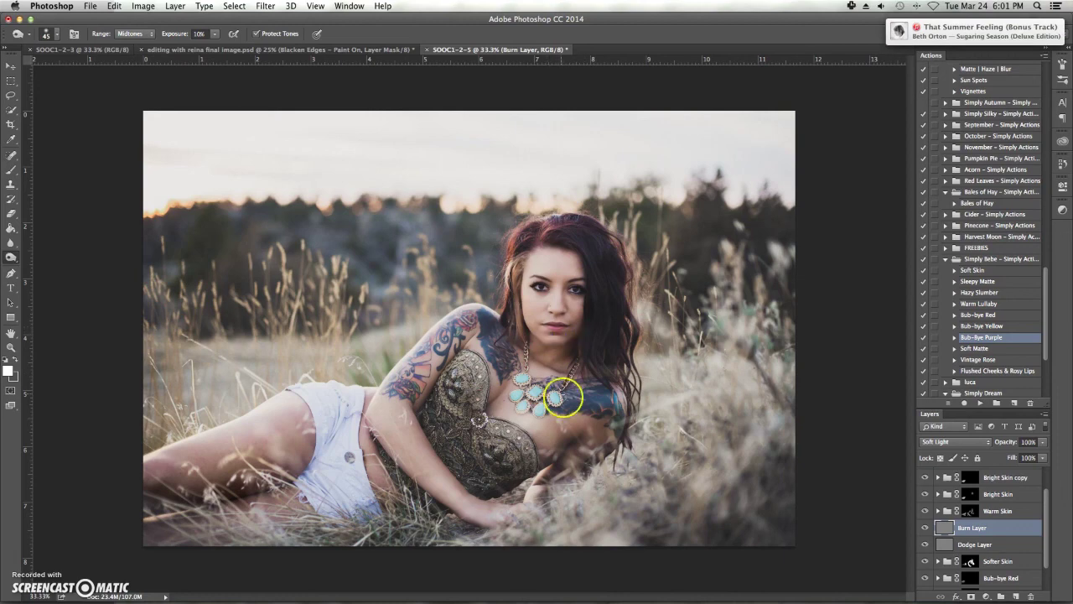
- Burn the contours of the chest, arm, waist and shorts, and the hair beside the face, enlarging the brush to 100 px
key(bracketright)
mouse_move(569, 413)
mouse_down()
mouse_move(532, 491)
mouse_move(545, 457)
mouse_move(537, 466)
mouse_move(512, 405)
mouse_move(494, 320)
mouse_move(460, 348)
mouse_up()
key(bracketright)
key(bracketright)
key(bracketright)
key(bracketright)
key(bracketright)
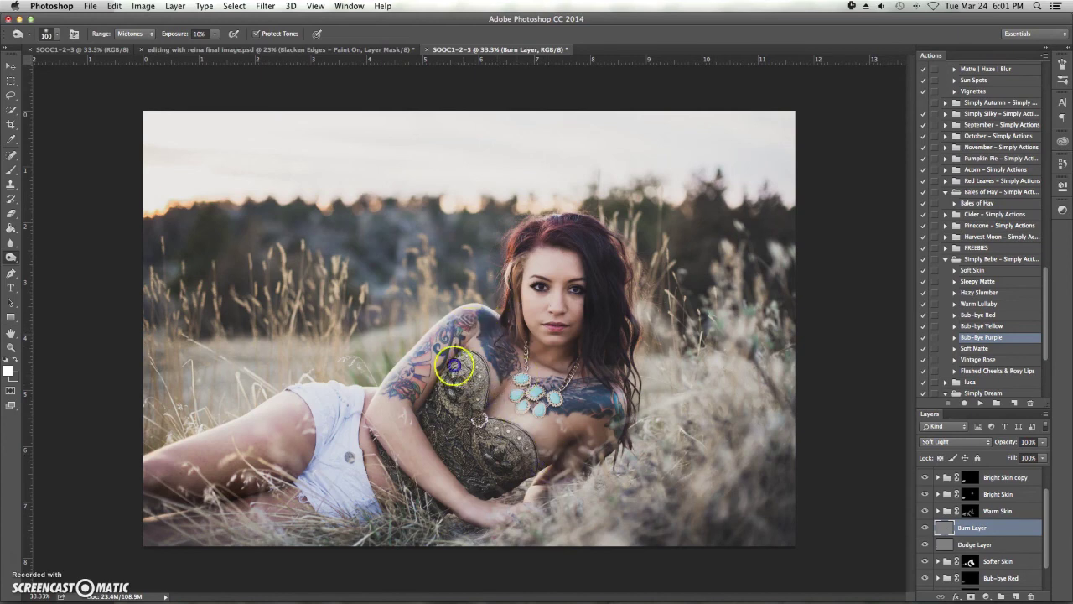
mouse_move(416, 396)
mouse_down()
mouse_move(448, 476)
mouse_move(372, 423)
mouse_move(404, 480)
mouse_move(388, 452)
mouse_move(440, 511)
mouse_move(358, 393)
mouse_move(367, 391)
mouse_move(363, 457)
mouse_up()
drag(386, 492, 326, 452)
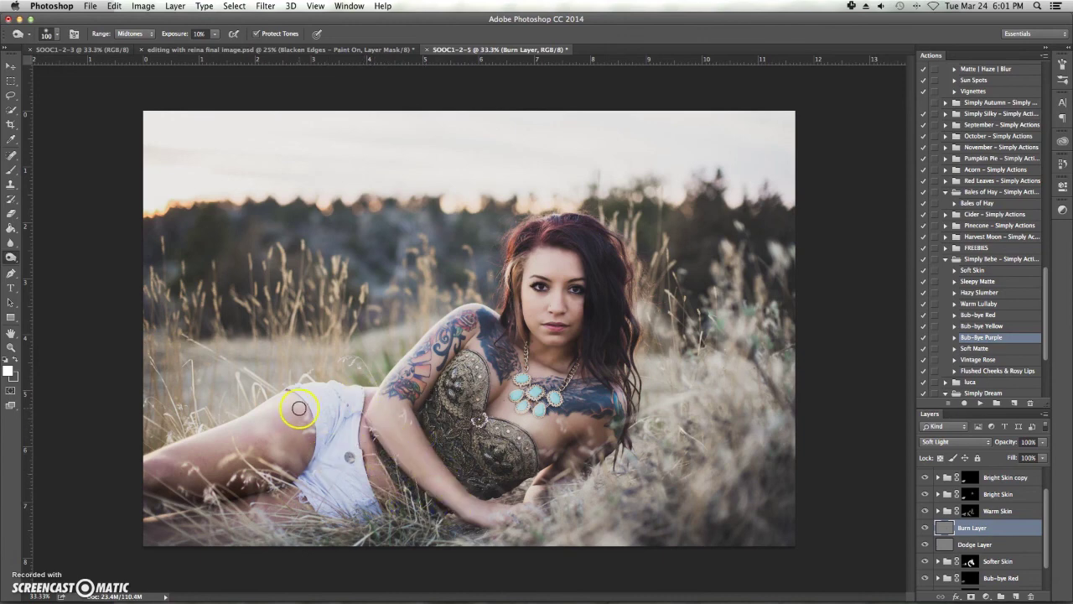
mouse_move(431, 434)
mouse_down()
mouse_move(466, 344)
mouse_move(459, 351)
mouse_move(499, 362)
mouse_move(487, 330)
mouse_move(564, 391)
mouse_move(602, 400)
mouse_move(588, 388)
mouse_move(614, 408)
mouse_move(517, 307)
mouse_up()
click(514, 273)
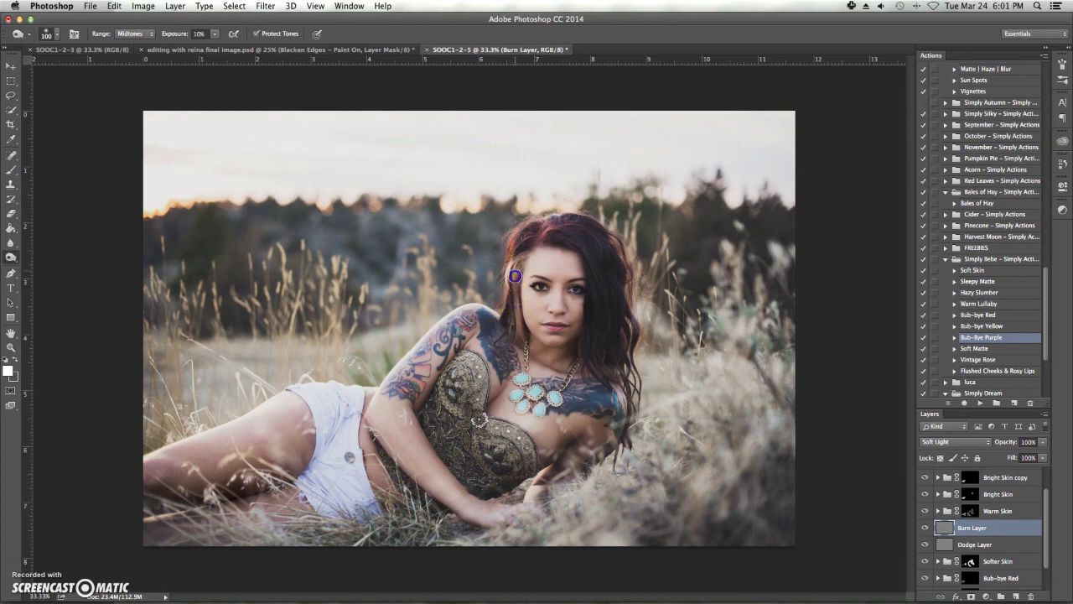
drag(573, 346, 580, 326)
- Burn the inner corner, lash line and eyebrow of the eye on the lighter side of the face with a small brush
drag(479, 377, 41, 379)
click(11, 346)
click(78, 197)
click(46, 34)
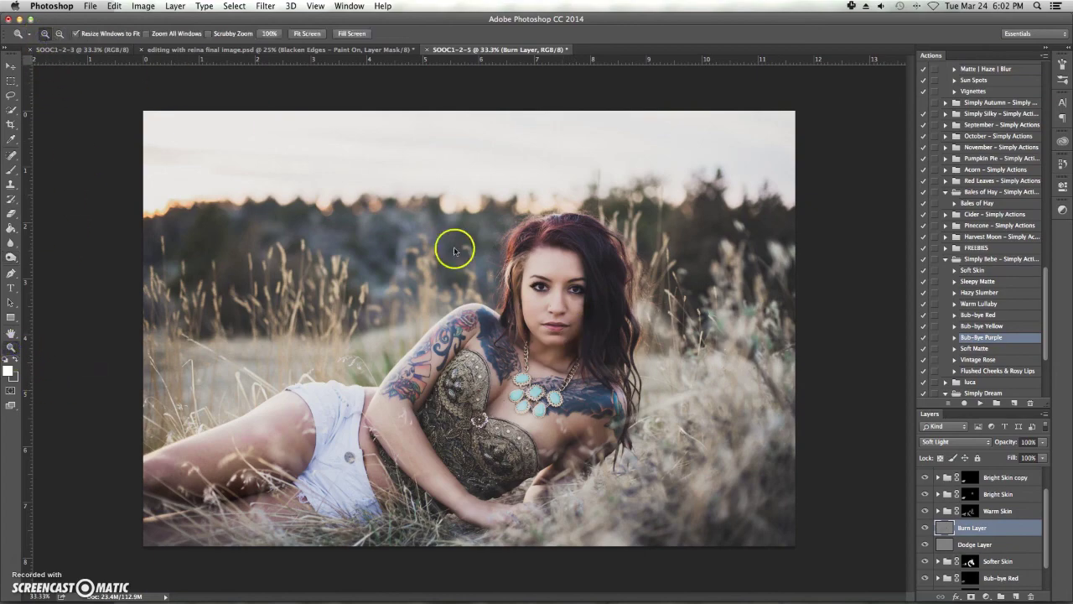
click(545, 292)
click(545, 293)
click(515, 290)
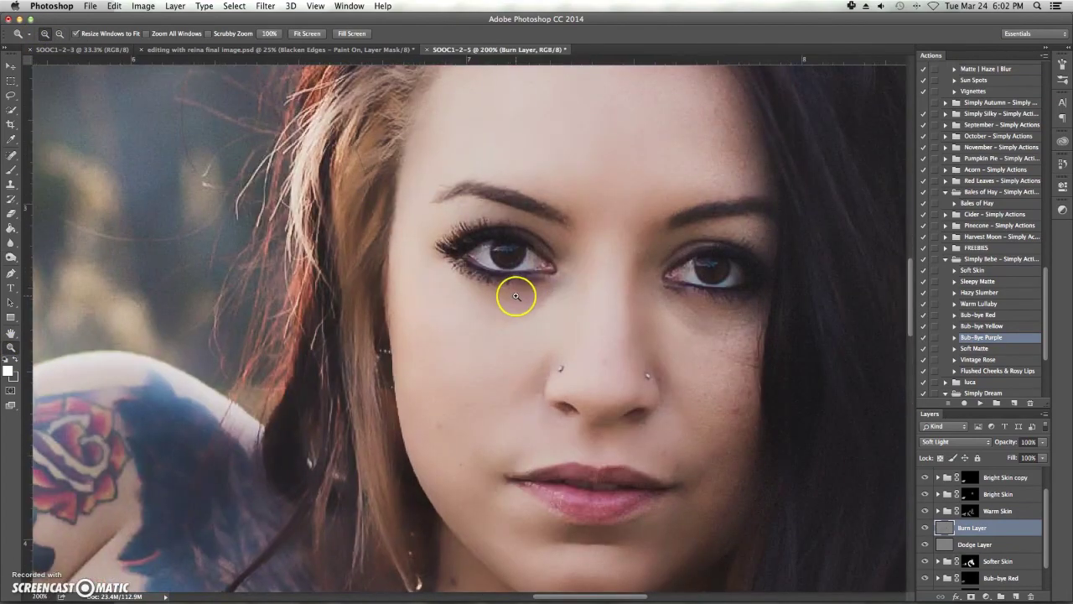
alt+click(261, 268)
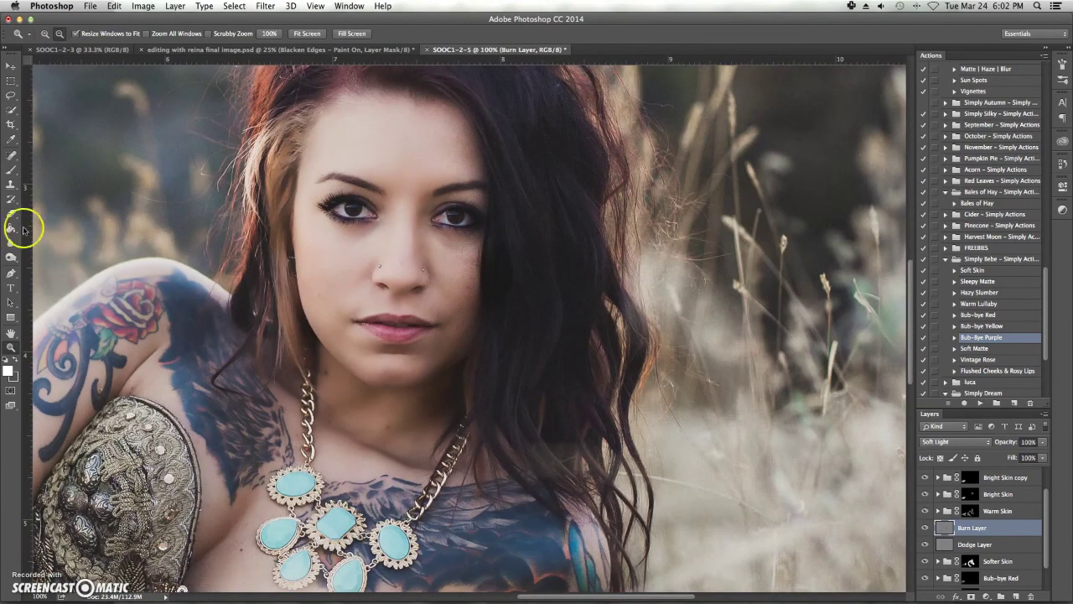
scroll(58, 230, up, 2)
scroll(58, 230, left, 3)
click(11, 257)
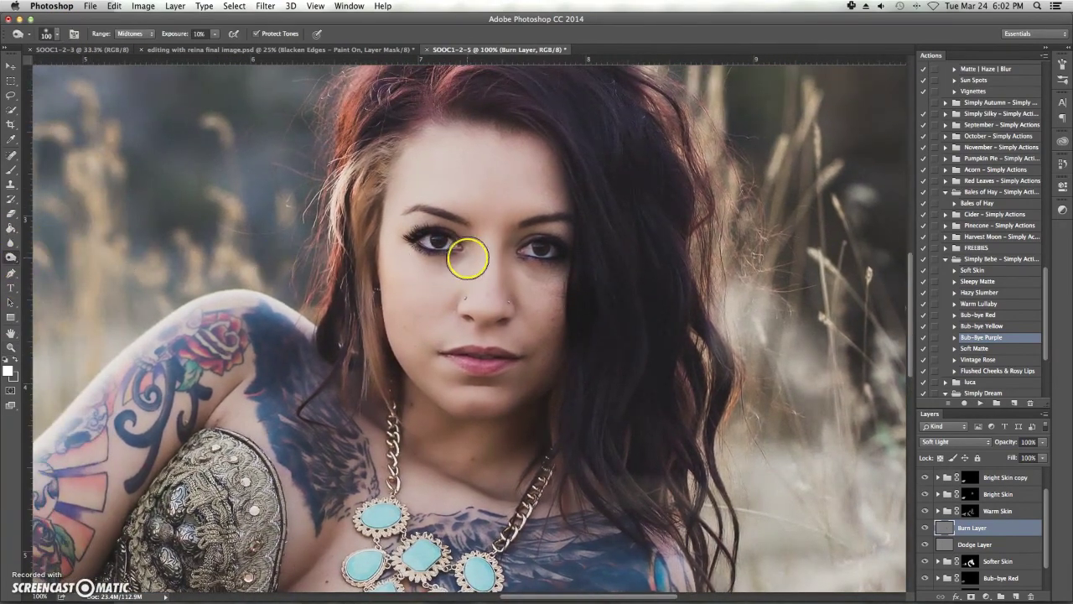
key(bracketleft)
key(bracketleft)
key(bracketleft)
key(bracketleft)
key(bracketleft)
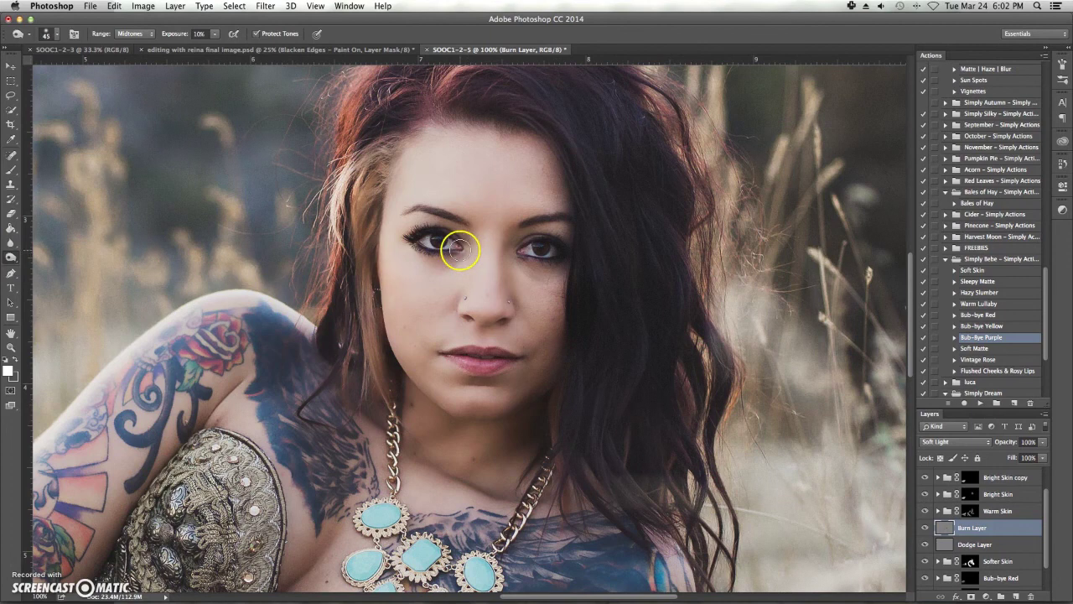
key(bracketleft)
drag(460, 248, 450, 250)
mouse_move(449, 246)
mouse_down()
mouse_move(461, 219)
mouse_move(404, 213)
mouse_up()
- Burn the eyebrow and lower lash line on the shadowed side of the face, plus both upper lash lines
drag(511, 215, 540, 219)
mouse_move(565, 249)
mouse_down()
mouse_move(532, 240)
mouse_move(545, 254)
mouse_up()
drag(532, 251, 547, 253)
drag(434, 236, 433, 244)
drag(426, 231, 432, 235)
drag(533, 240, 544, 238)
- Burn the eyelid crease, the side of the nose and the lips with a 30 px brush
key(bracketright)
key(bracketright)
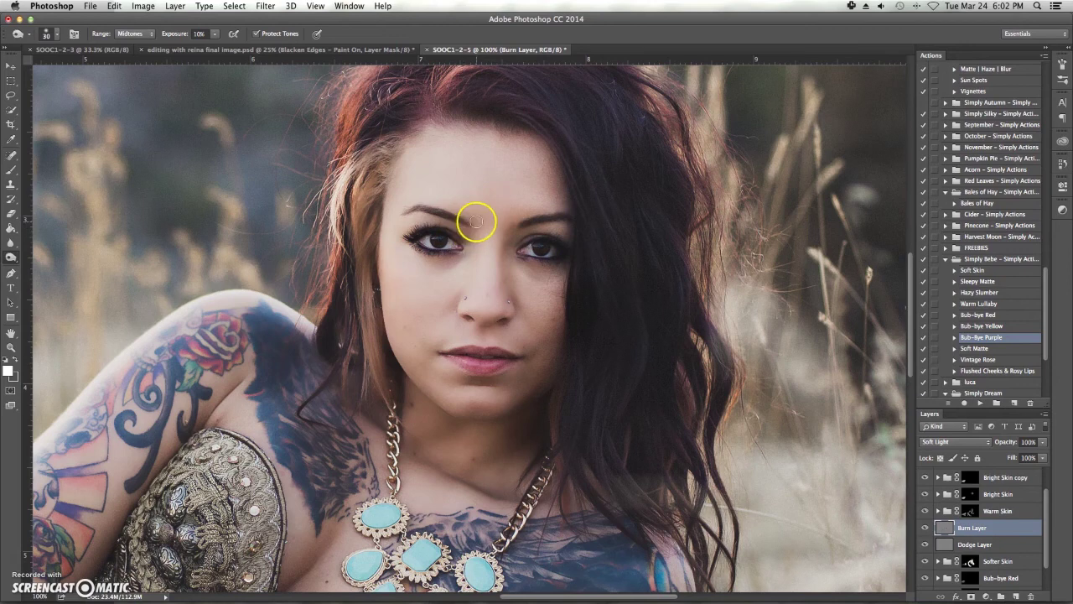
drag(432, 224, 442, 221)
drag(451, 228, 453, 229)
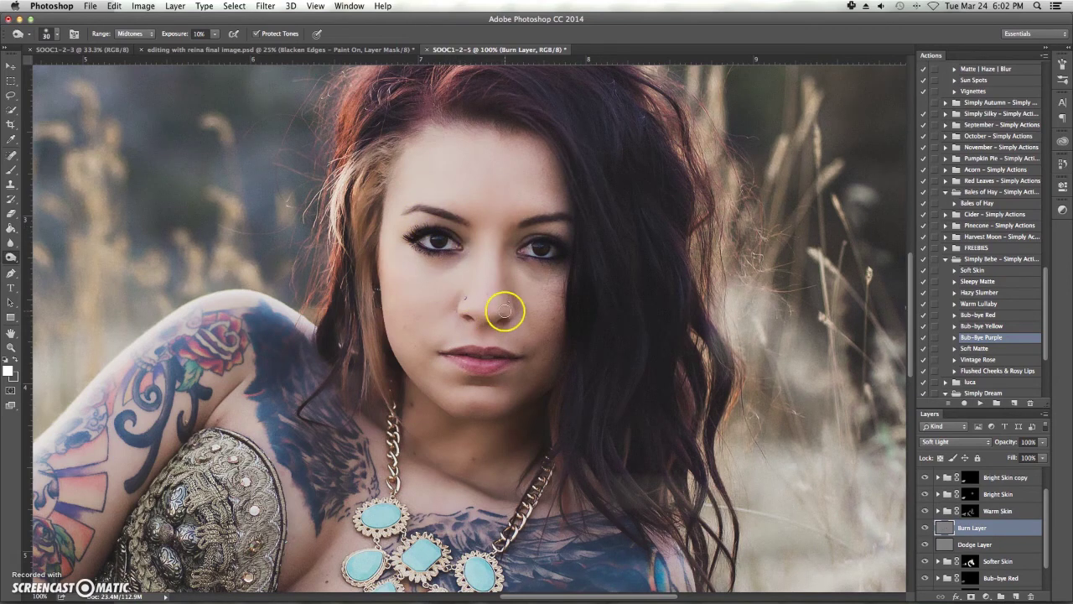
click(514, 304)
drag(512, 368, 505, 363)
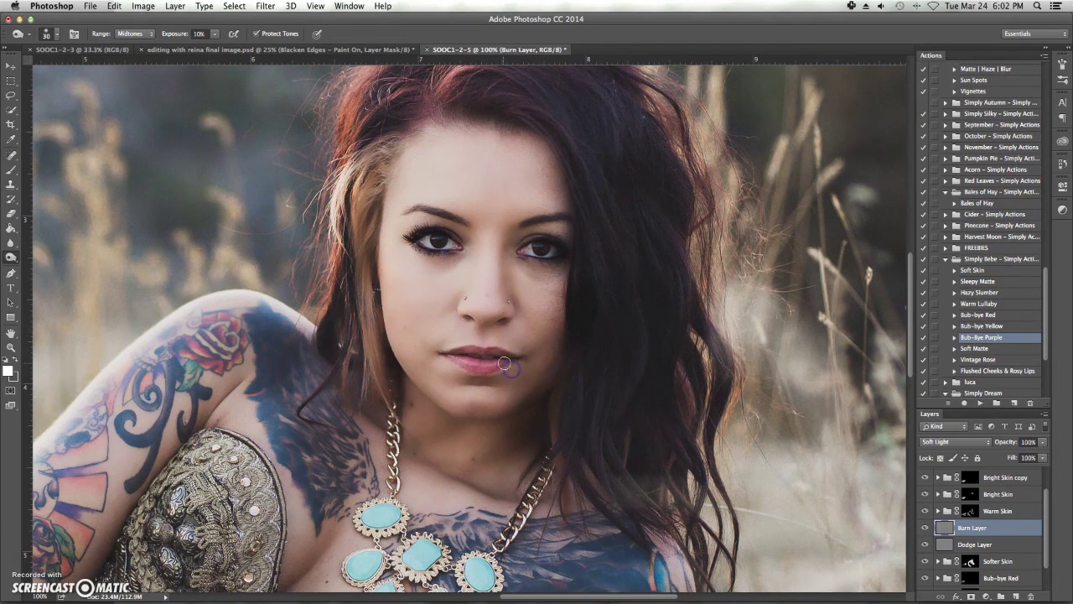
click(454, 357)
click(489, 355)
- Burn the dark hair on both sides of the face and at the crown
scroll(587, 218, up, 2)
click(642, 351)
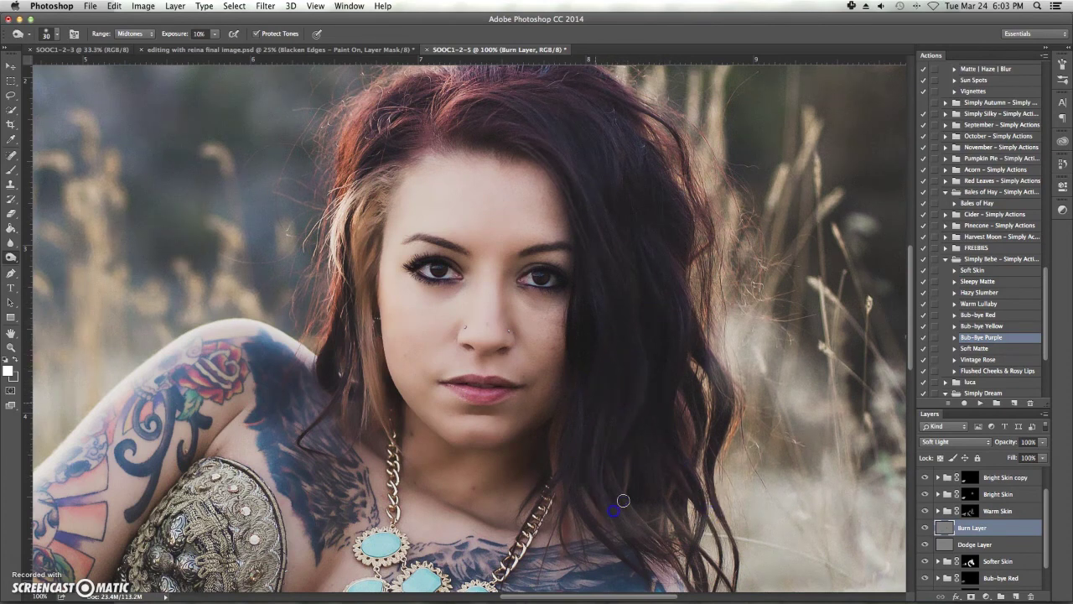
click(666, 176)
click(500, 120)
click(347, 380)
scroll(335, 452, down, 2)
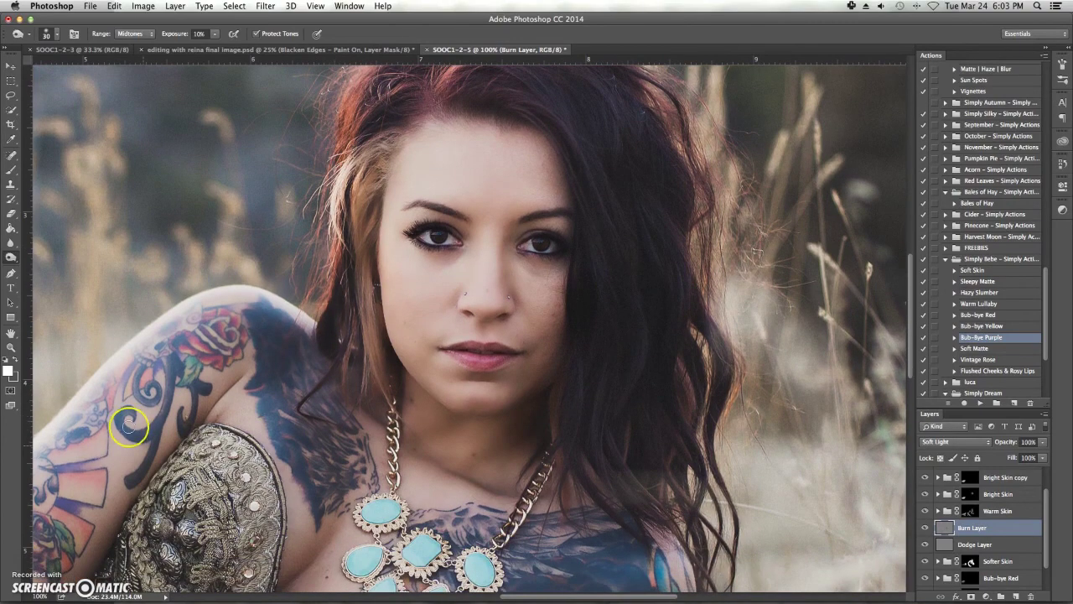
- Toggle the Burn Layer's visibility to compare the whole image with and without the burning
click(11, 346)
key(super+0)
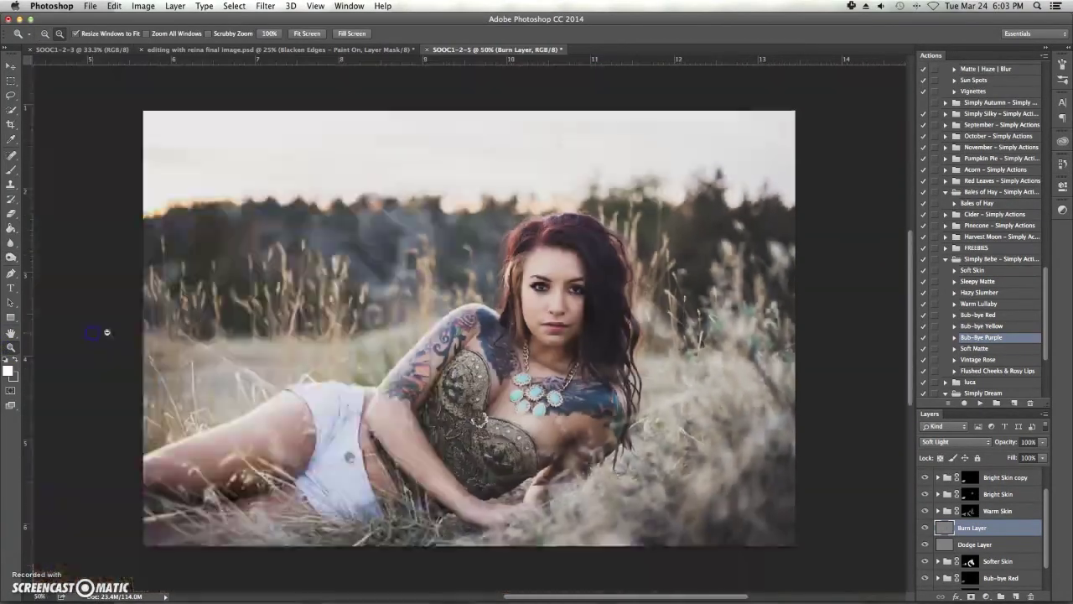
click(926, 528)
click(926, 529)
click(925, 528)
click(925, 529)
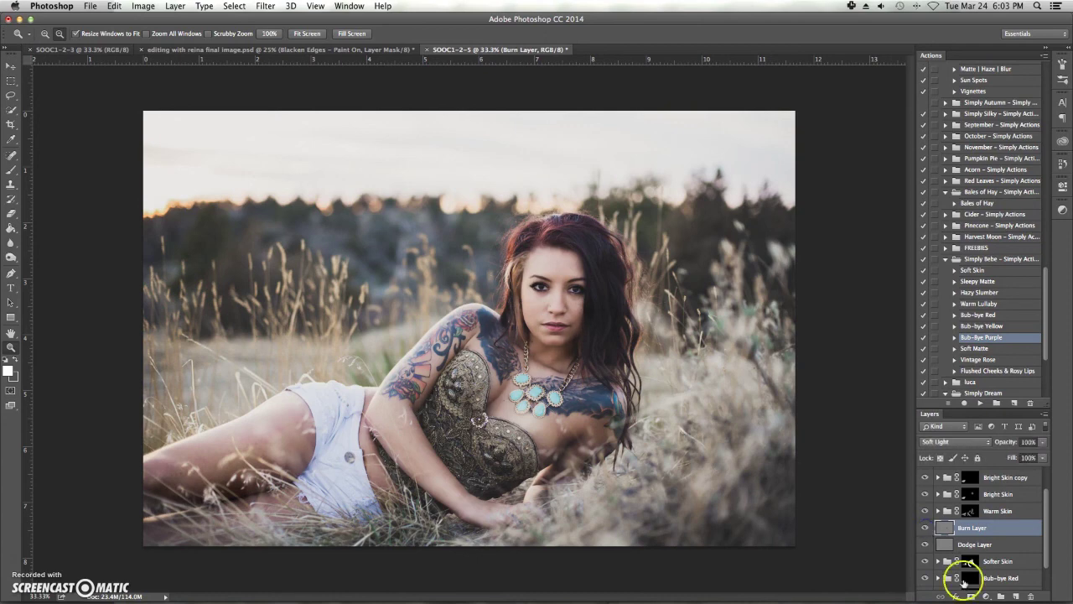
- Dodge the forehead and the bridge of the nose on the Dodge Layer with a 90 px brush at 20% exposure
click(944, 545)
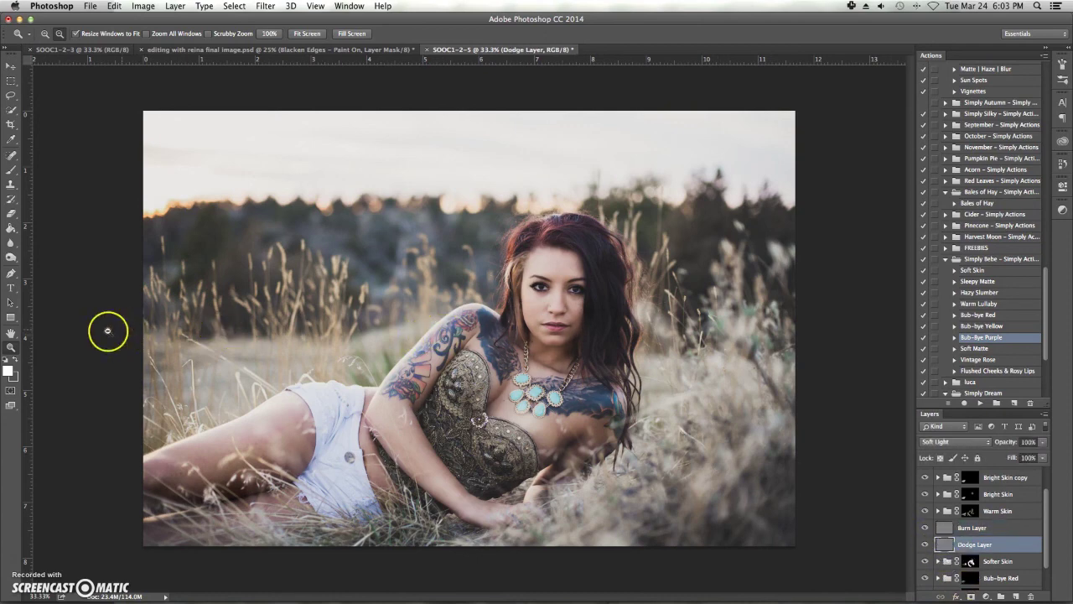
click(13, 255)
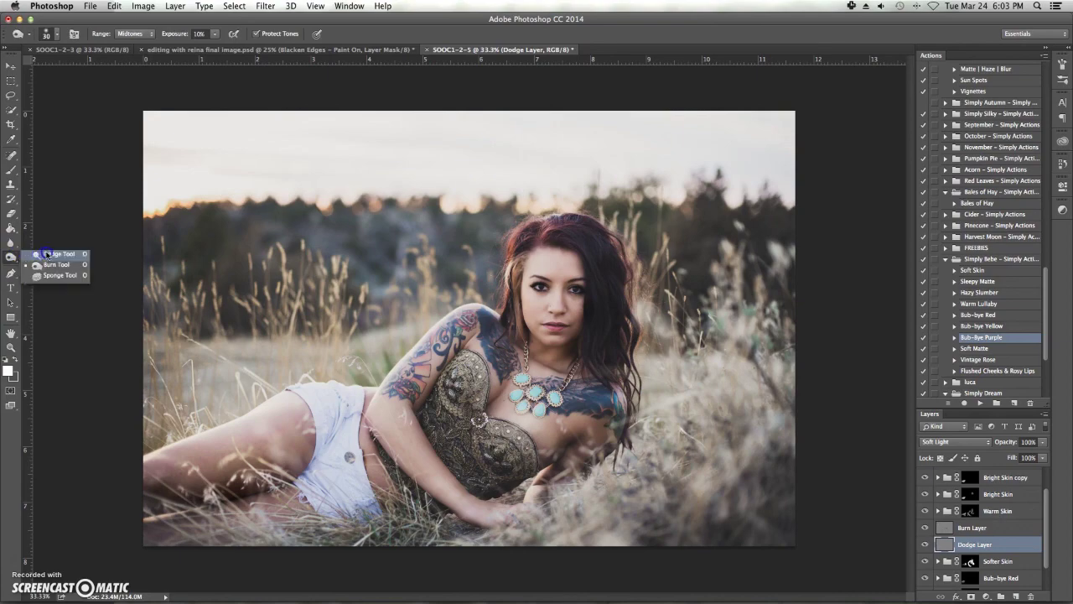
click(11, 345)
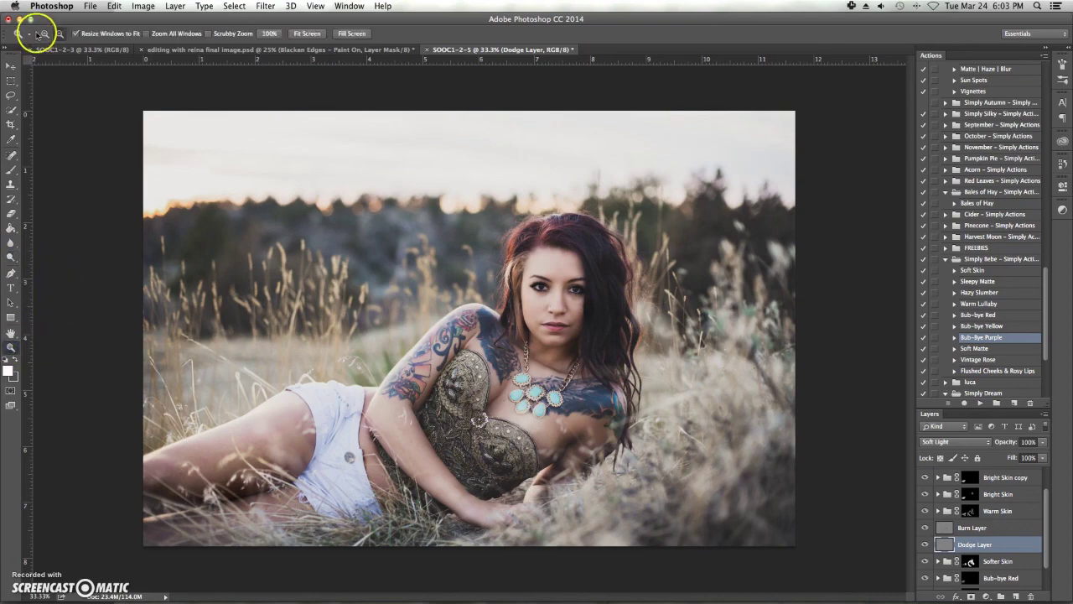
click(439, 252)
scroll(439, 253, right, 5)
scroll(438, 253, down, 2)
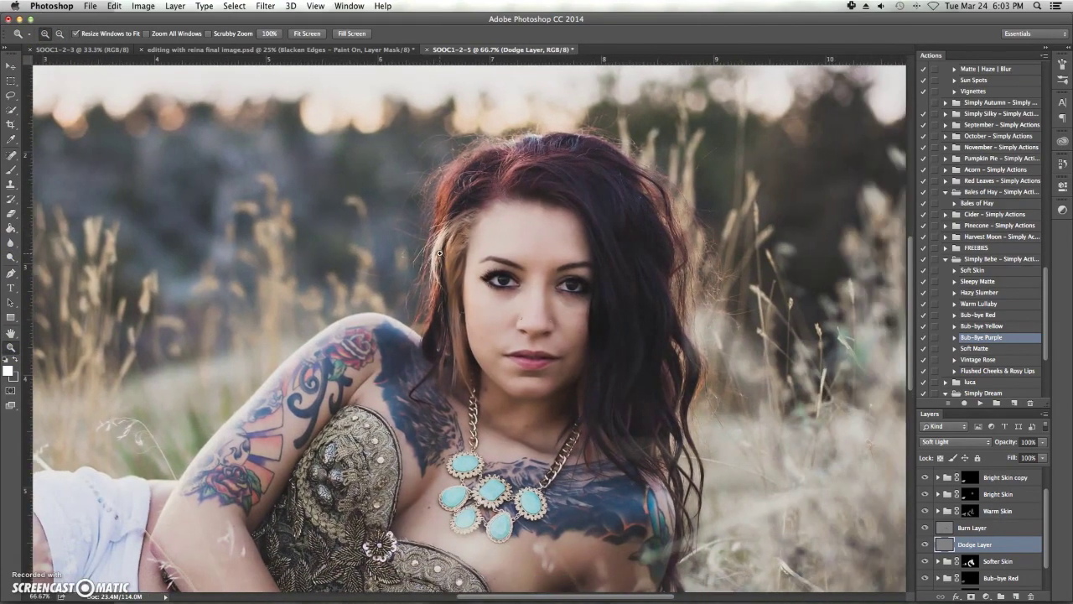
click(13, 171)
click(12, 257)
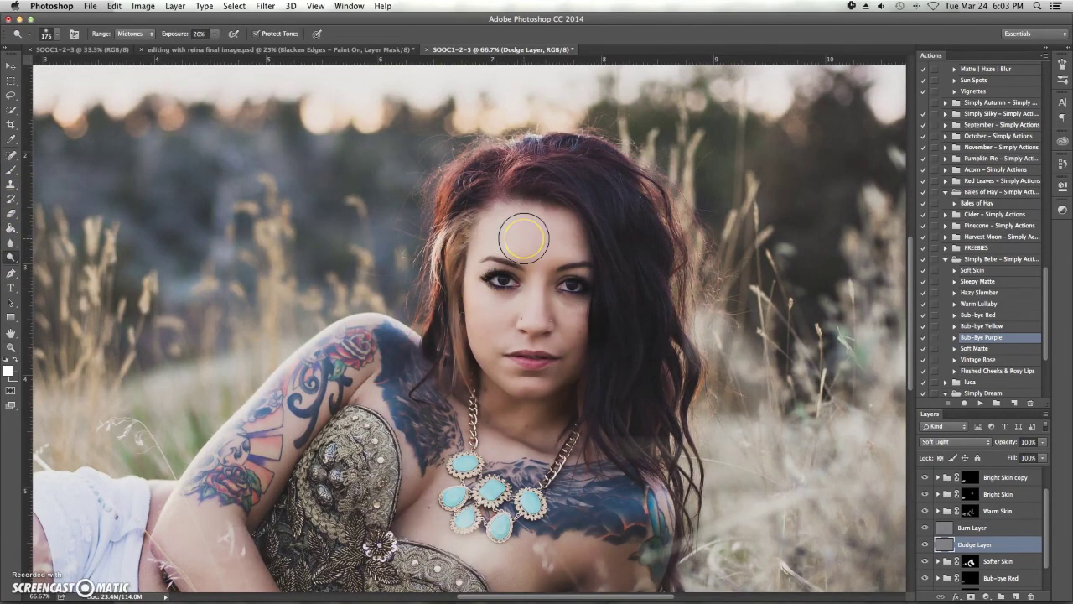
key(bracketleft)
key(bracketleft)
key(bracketleft)
key(bracketleft)
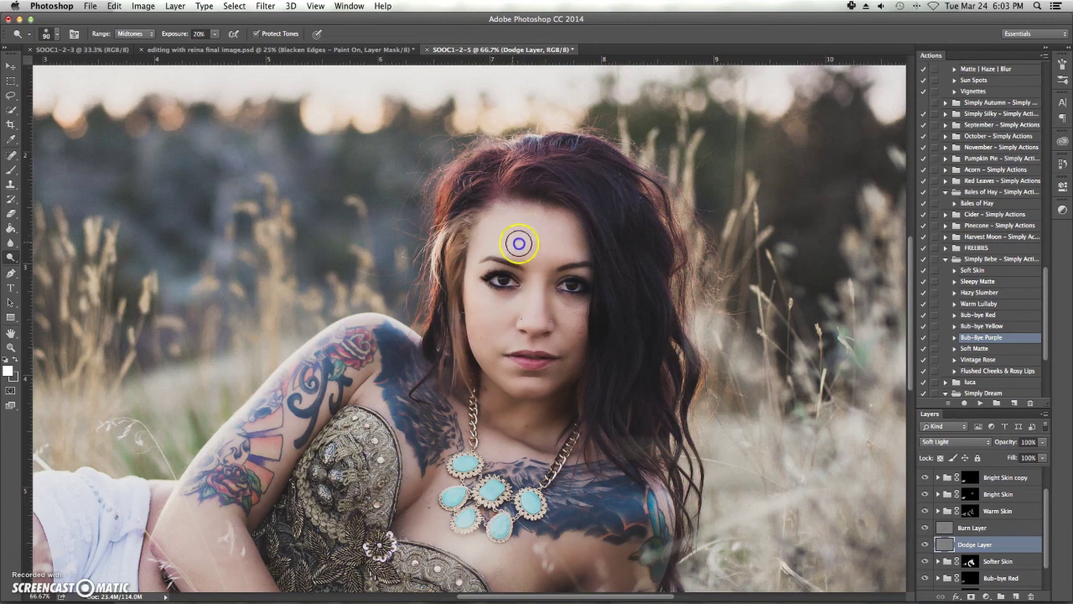
mouse_move(556, 230)
mouse_down()
mouse_move(506, 228)
mouse_move(542, 247)
mouse_move(542, 277)
mouse_up()
- Dodge the under-eye area, nose, cheeks and jaw with a 40 px brush
key(bracketleft)
key(bracketleft)
key(bracketleft)
key(bracketleft)
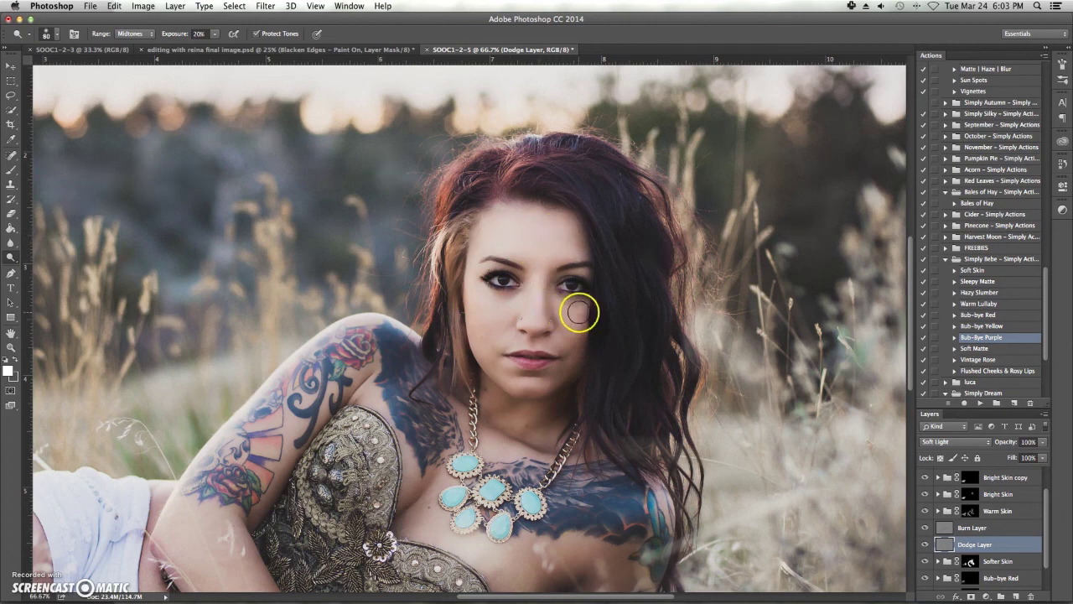
key(bracketleft)
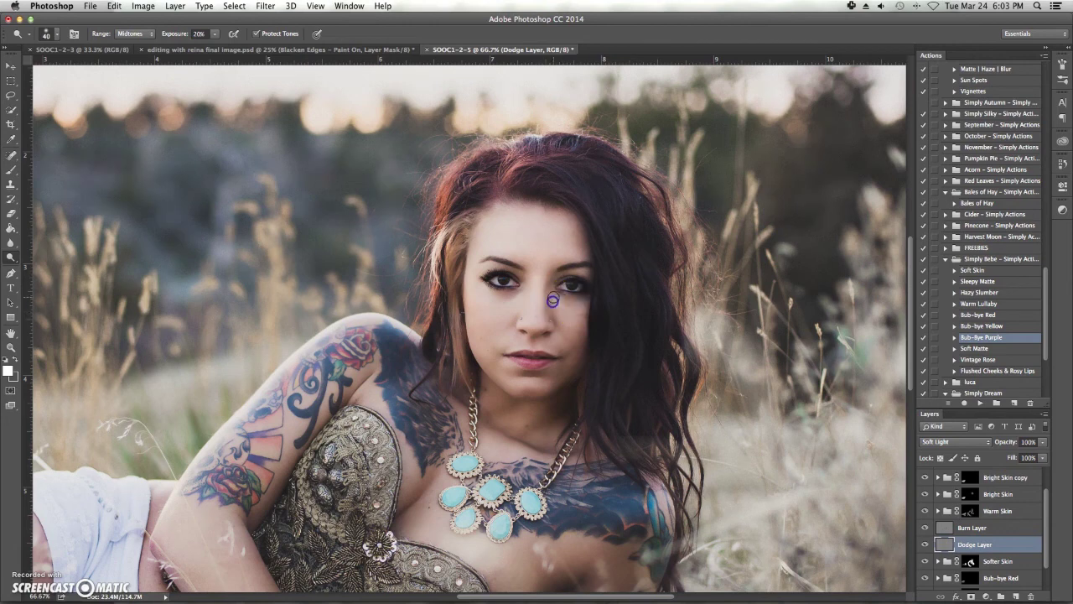
mouse_move(577, 301)
mouse_down()
mouse_move(497, 282)
mouse_move(494, 294)
mouse_move(546, 292)
mouse_move(539, 316)
mouse_up()
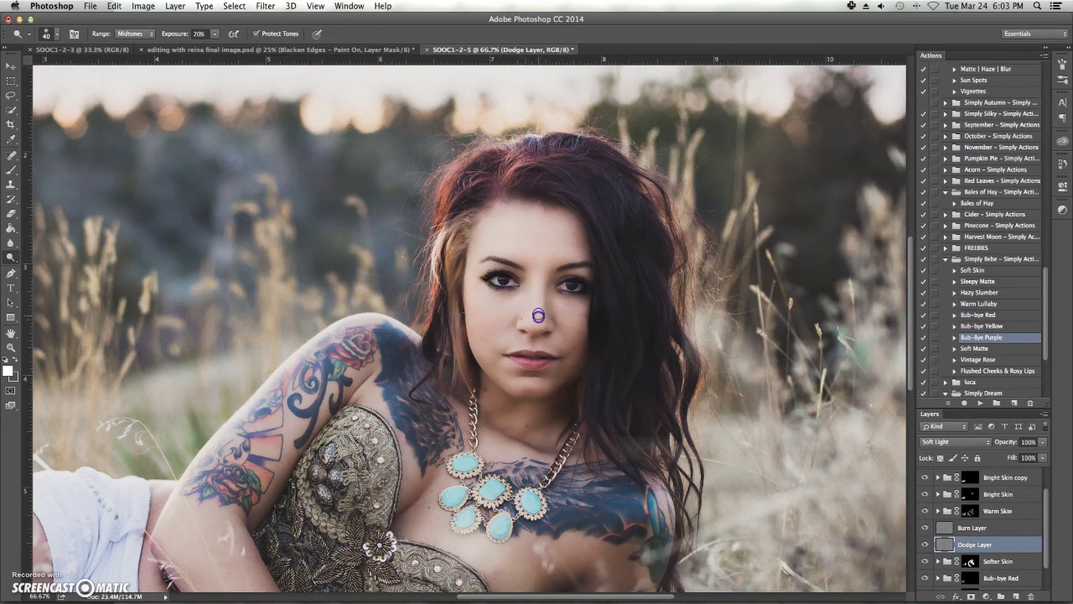
mouse_move(513, 347)
mouse_down()
mouse_move(503, 304)
mouse_move(513, 305)
mouse_up()
drag(518, 379, 478, 307)
drag(555, 302, 565, 318)
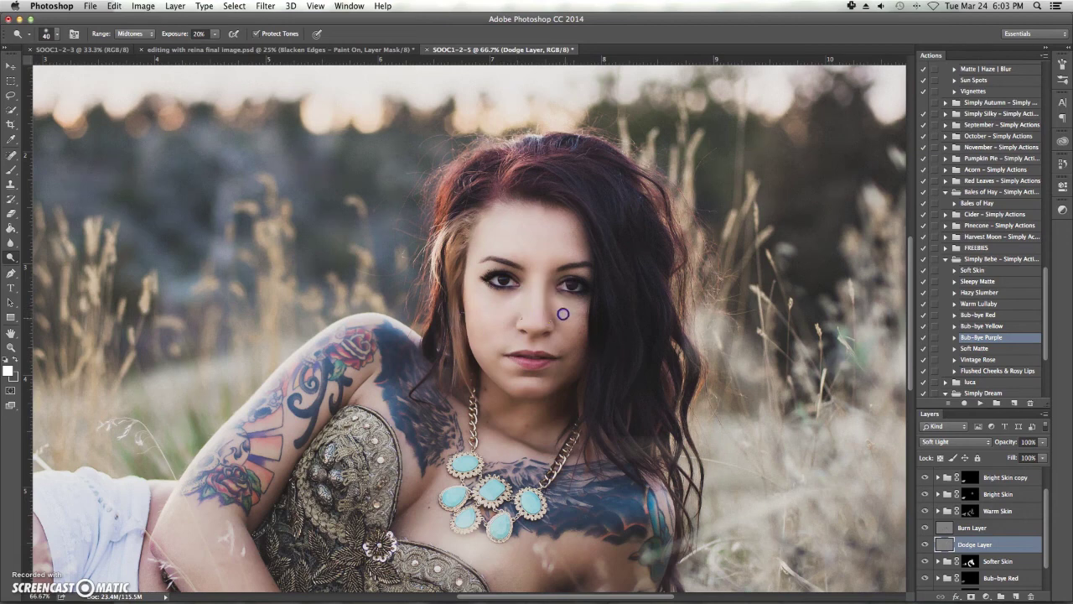
- Dodge the lips, and brighten both irises with a smaller brush
drag(530, 352, 536, 364)
key(bracketleft)
key(bracketleft)
key(bracketleft)
click(501, 279)
click(572, 283)
- Dodge the skin below the eyebrow on the lit side of the face and the chin with a 50 px brush
key(bracketright)
key(bracketright)
key(bracketright)
key(bracketright)
key(bracketright)
click(487, 266)
click(528, 382)
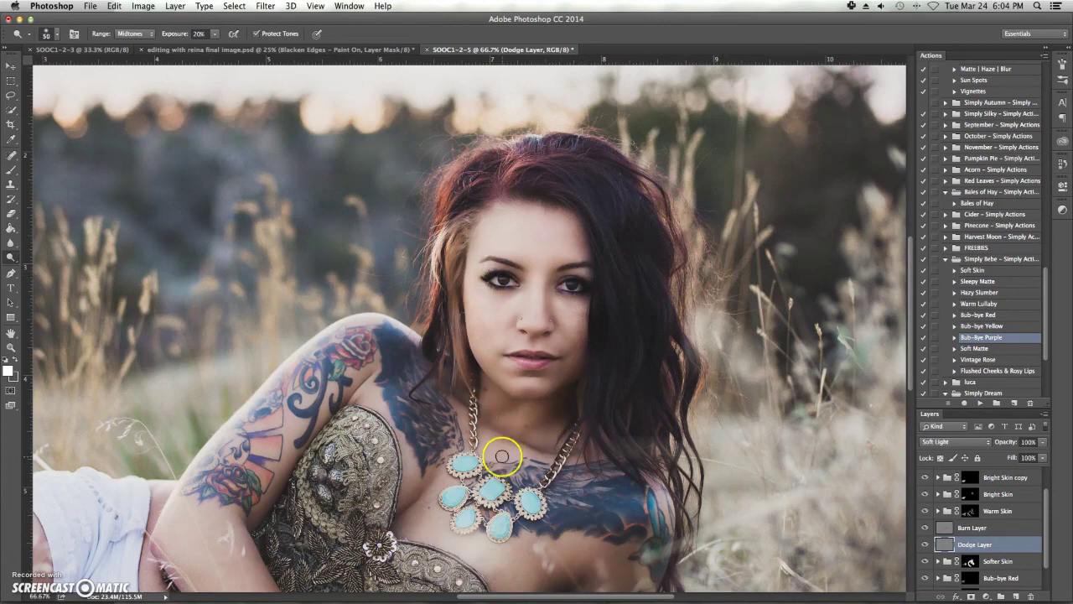
- Dodge the chest, shoulder and forearm with a 100 px brush
key(bracketright)
key(bracketright)
key(bracketright)
key(bracketright)
key(bracketright)
key(bracketright)
key(bracketright)
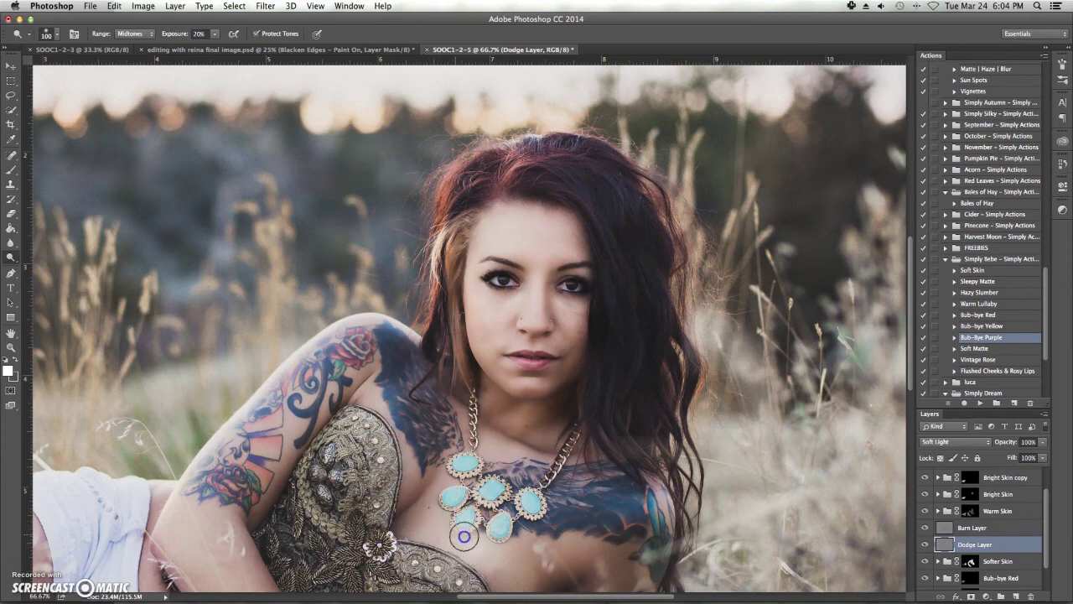
click(421, 451)
scroll(348, 383, down, 4)
scroll(347, 383, left, 3)
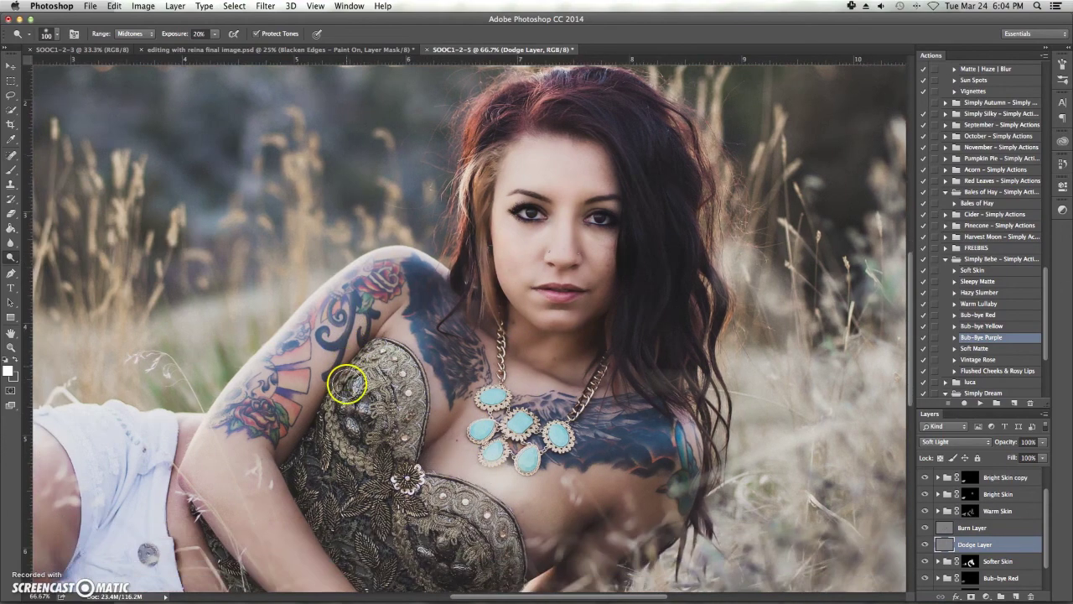
scroll(257, 433, down, 5)
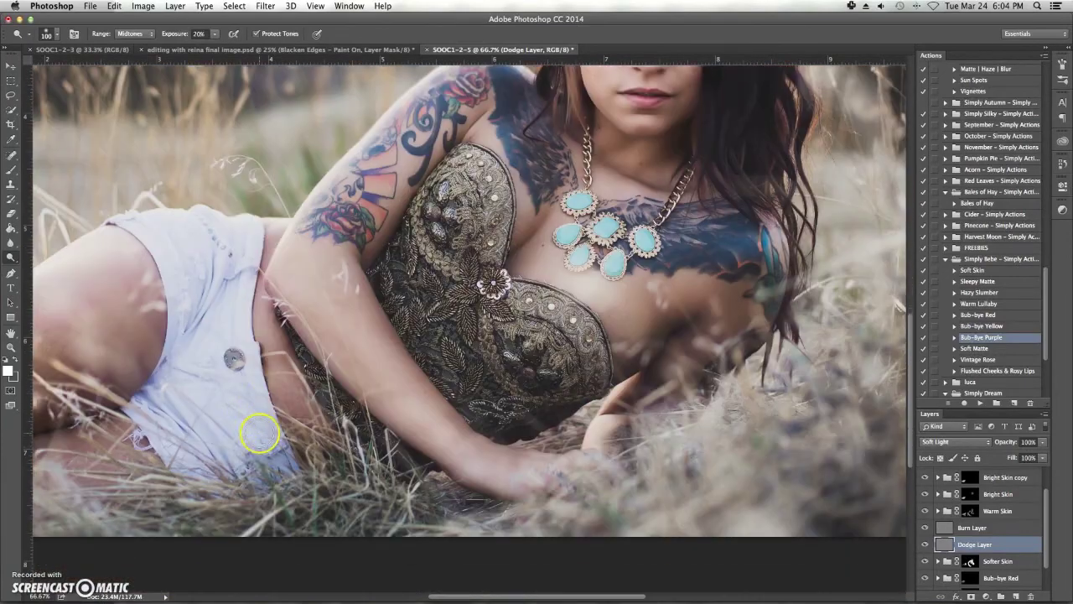
click(296, 341)
- Paint white on the Contrast Only layer mask over the corset with the brush at 30% opacity
click(11, 346)
click(59, 33)
click(358, 288)
click(358, 288)
click(358, 287)
scroll(963, 510, up, 2)
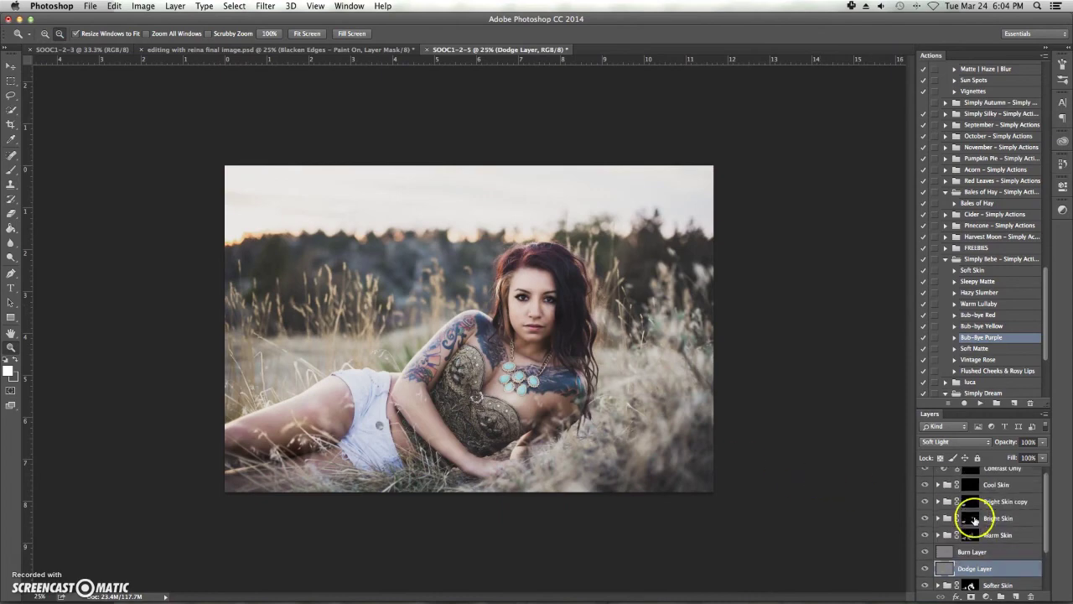
click(967, 479)
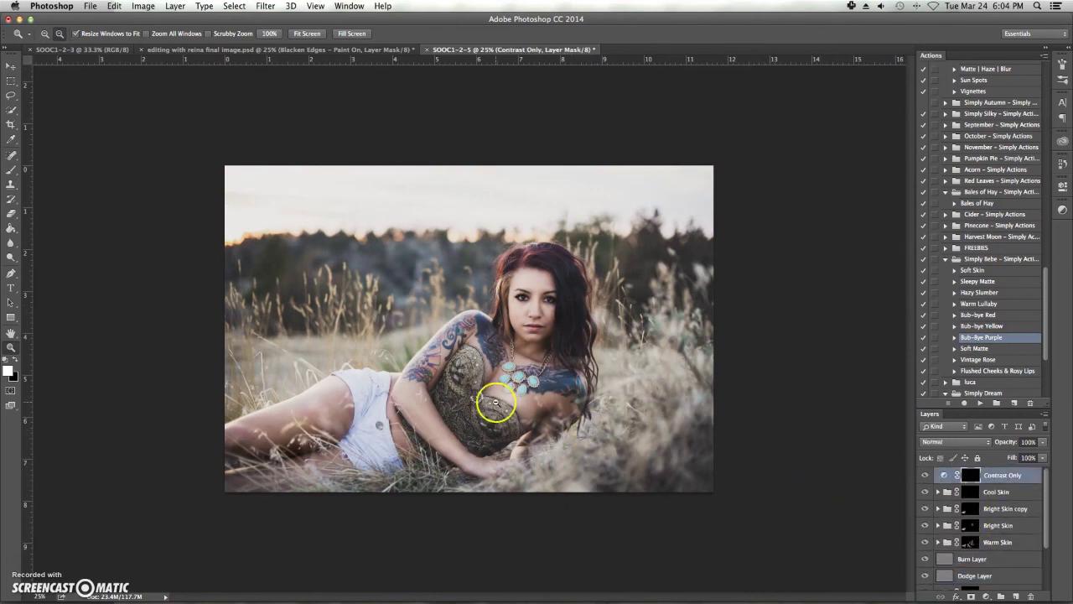
click(11, 171)
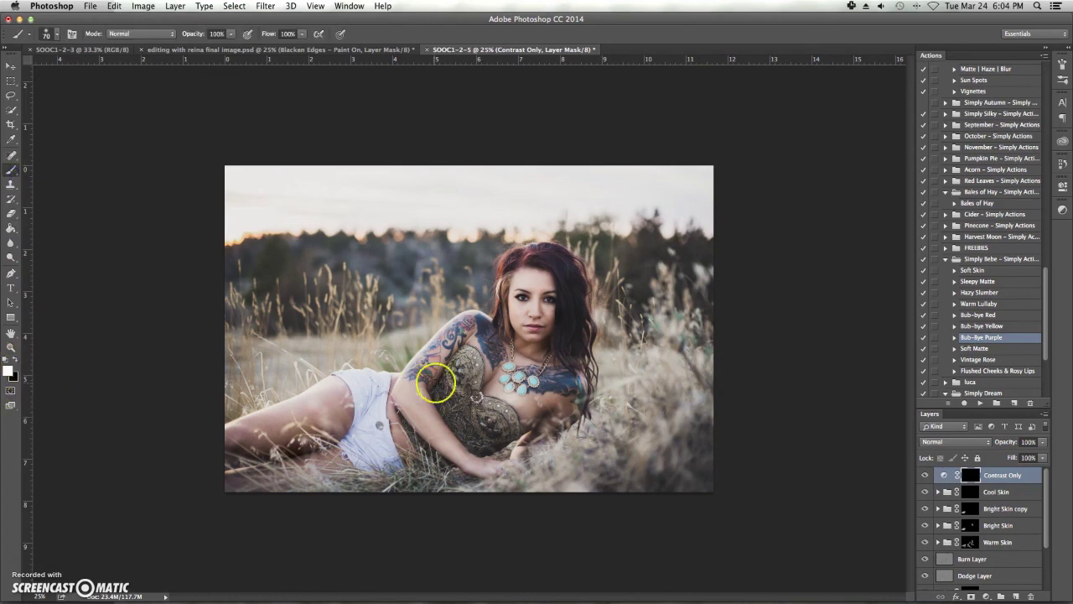
mouse_move(442, 381)
mouse_down()
mouse_move(474, 377)
mouse_move(488, 422)
mouse_up()
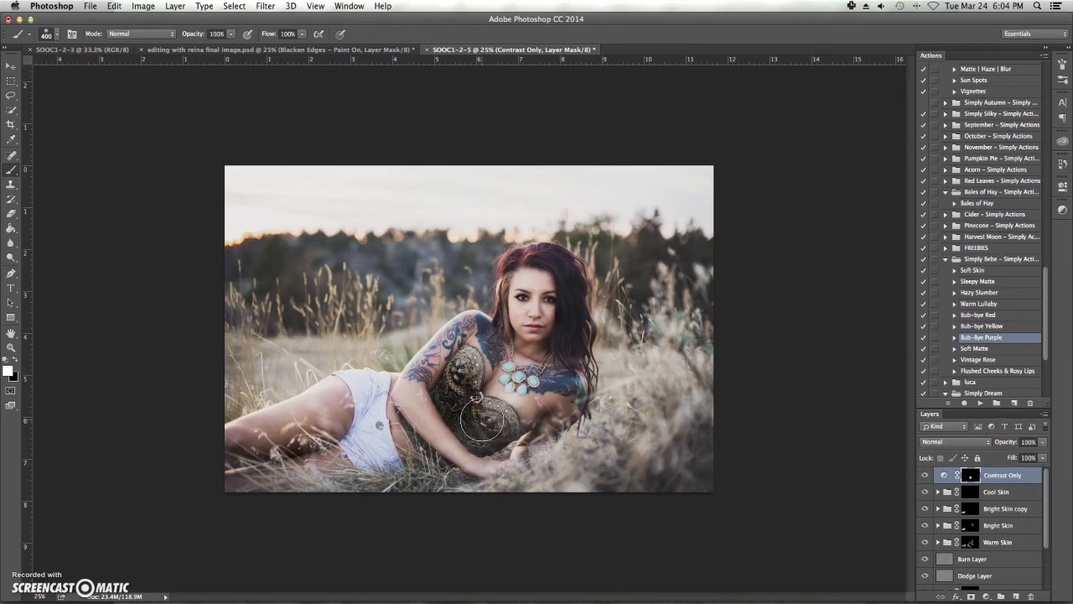
drag(482, 419, 488, 420)
key(3)
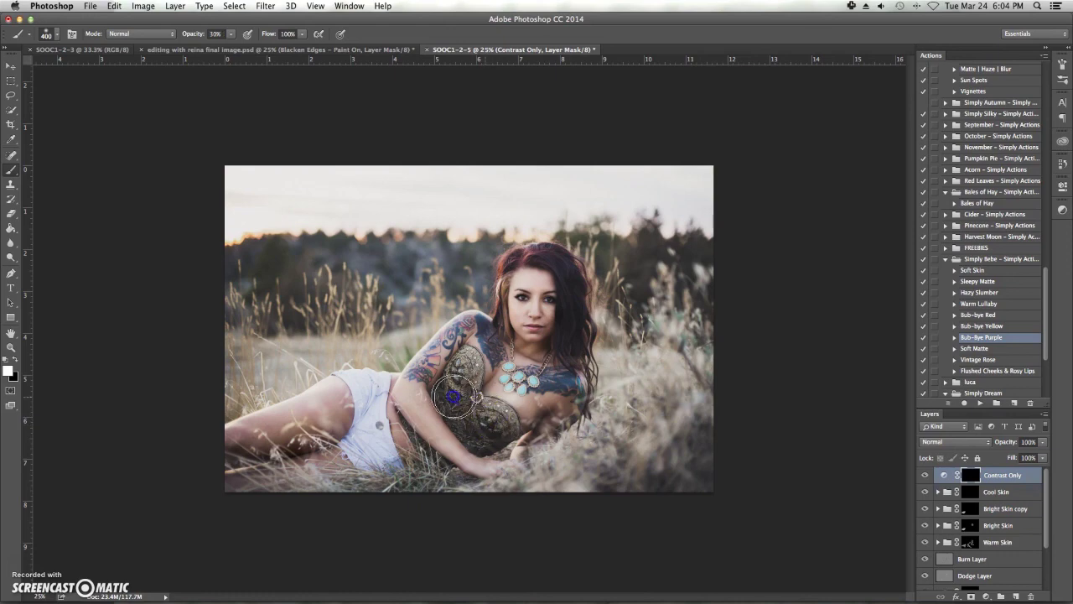
mouse_move(466, 403)
mouse_down()
mouse_move(493, 435)
mouse_move(426, 450)
mouse_move(413, 432)
mouse_up()
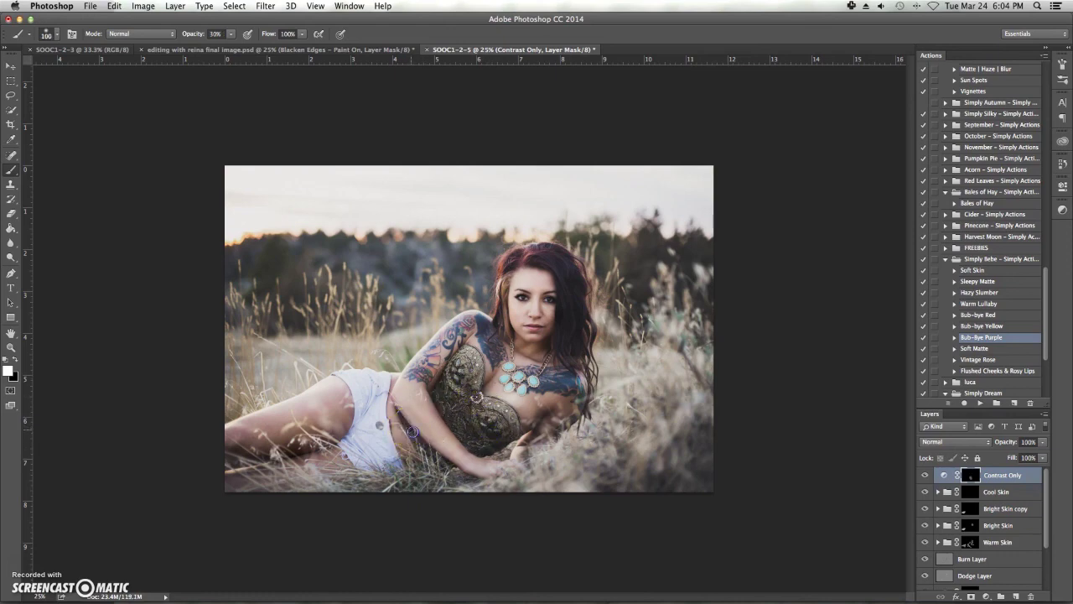
- Paint the Contrast Only effect over the necklace, chest tattoos and tattooed upper arm with a 70 px brush, and set the layer's opacity to 64%
drag(494, 344, 511, 366)
mouse_move(543, 369)
mouse_down()
mouse_move(551, 349)
mouse_move(543, 369)
mouse_move(532, 355)
mouse_move(535, 309)
mouse_move(491, 343)
mouse_move(480, 318)
mouse_up()
key(bracketleft)
key(bracketleft)
key(bracketleft)
key(bracketright)
key(bracketright)
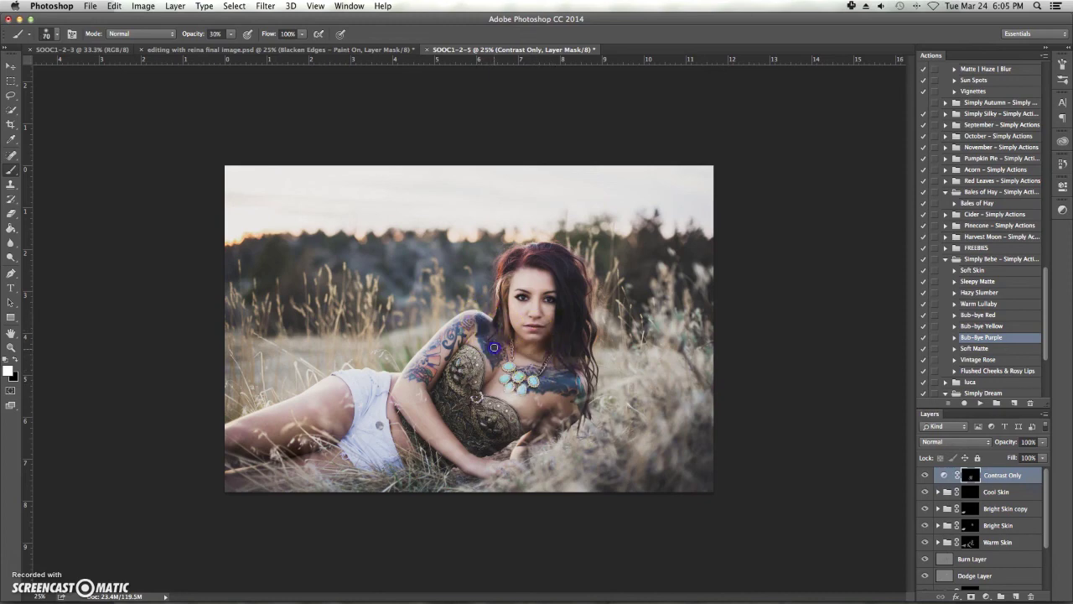
drag(509, 362, 572, 388)
mouse_move(503, 336)
mouse_down()
mouse_move(486, 318)
mouse_move(464, 332)
mouse_move(451, 319)
mouse_move(416, 374)
mouse_up()
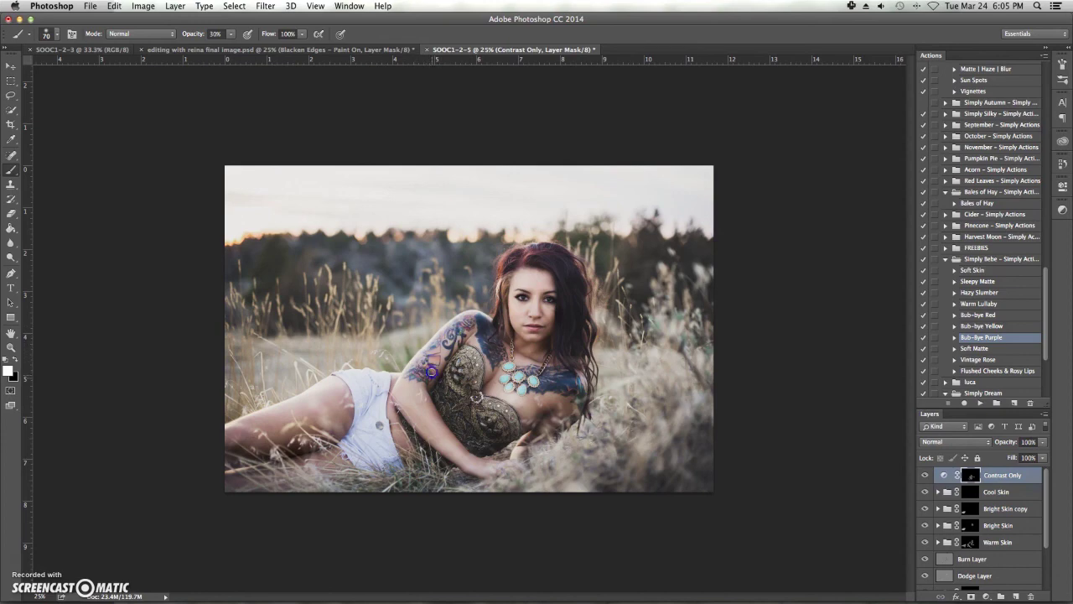
drag(1009, 444, 1001, 442)
drag(987, 443, 986, 442)
- Toggle layer visibility from the Background layer to compare the portrait before and after the edits
scroll(958, 511, down, 2)
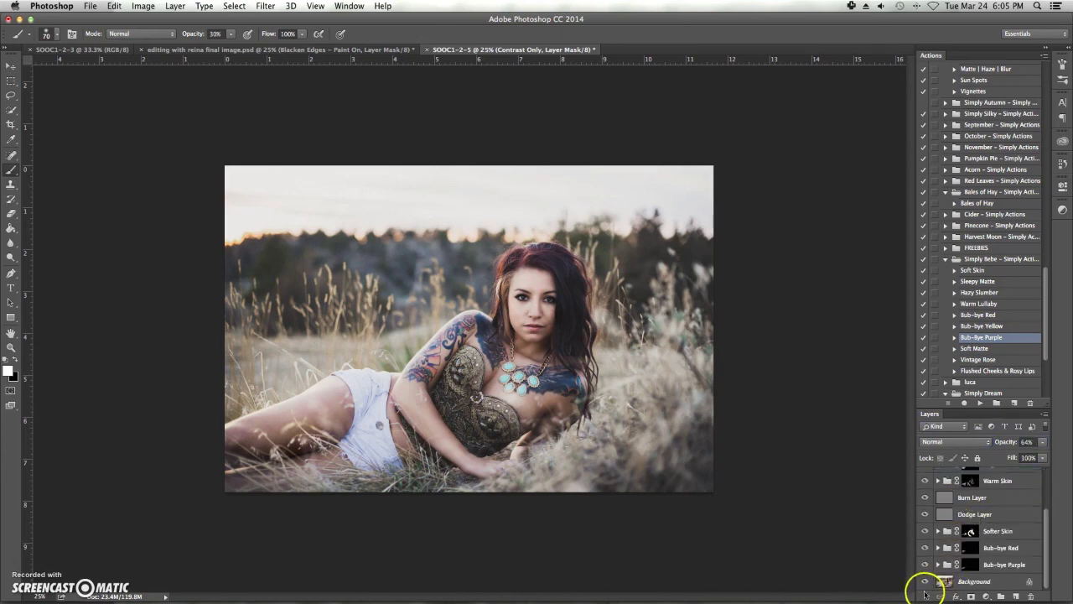
click(926, 583)
click(926, 584)
click(927, 584)
click(927, 583)
- Run the Blues action from the Simply Artiste set on the Background layer
click(972, 582)
scroll(960, 319, up, 3)
scroll(958, 304, up, 5)
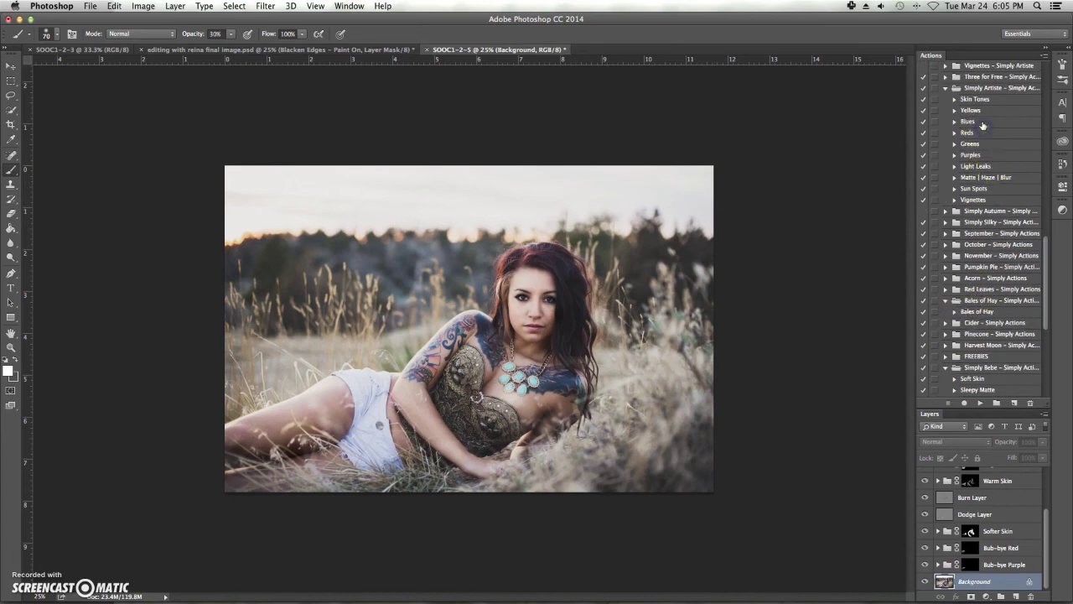
click(983, 124)
click(979, 404)
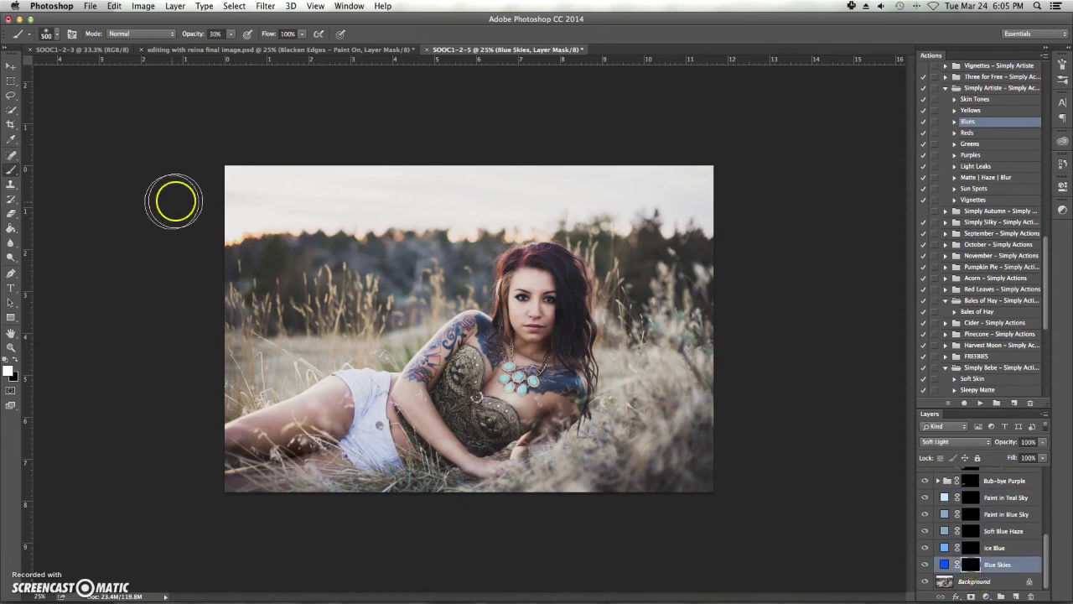
- Paint the Blue Skies mask across the sky with 900 px and 500 px brushes at 30% opacity, and reduce that layer's opacity
key(bracketright)
key(bracketright)
key(bracketright)
key(bracketright)
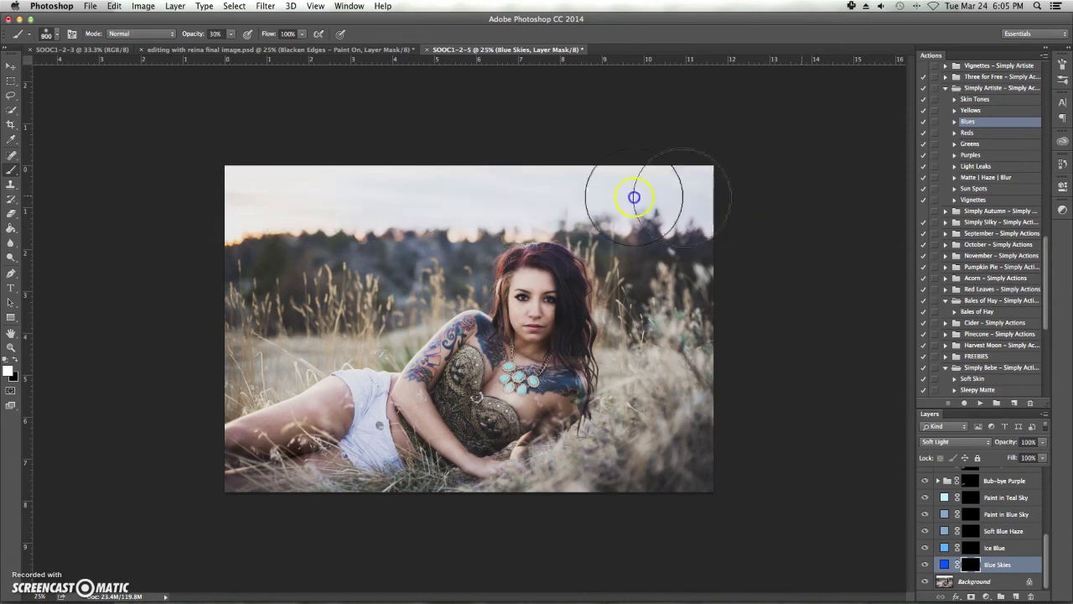
drag(334, 190, 359, 187)
key(bracketleft)
key(bracketleft)
key(bracketleft)
key(bracketleft)
drag(444, 192, 524, 176)
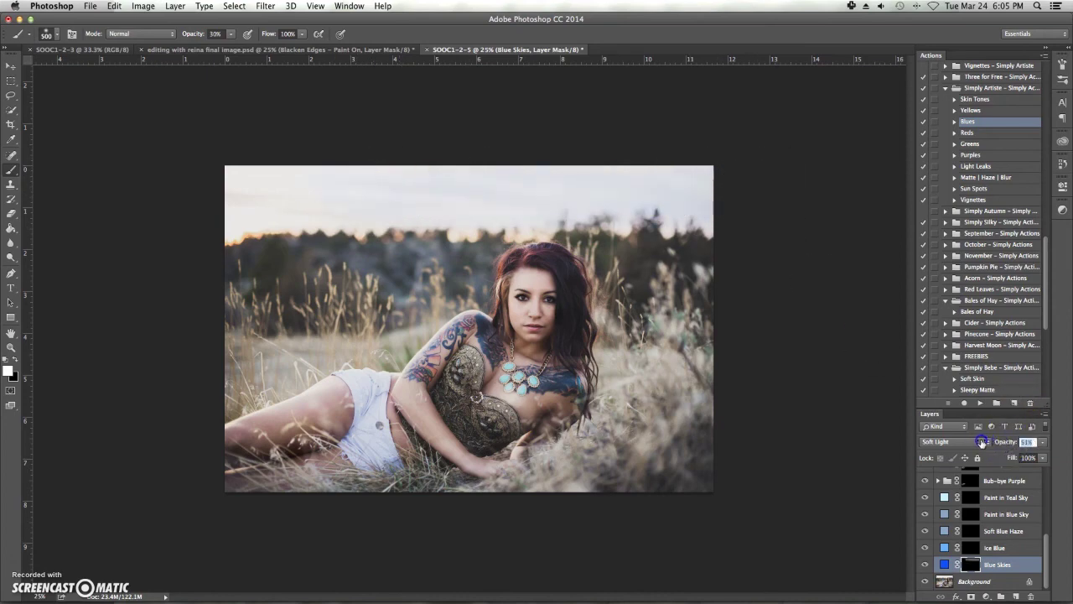
- Run the Purples action on the Background layer and paint the Paint in Purple Sky effect across the sky at 14% layer opacity
click(1003, 585)
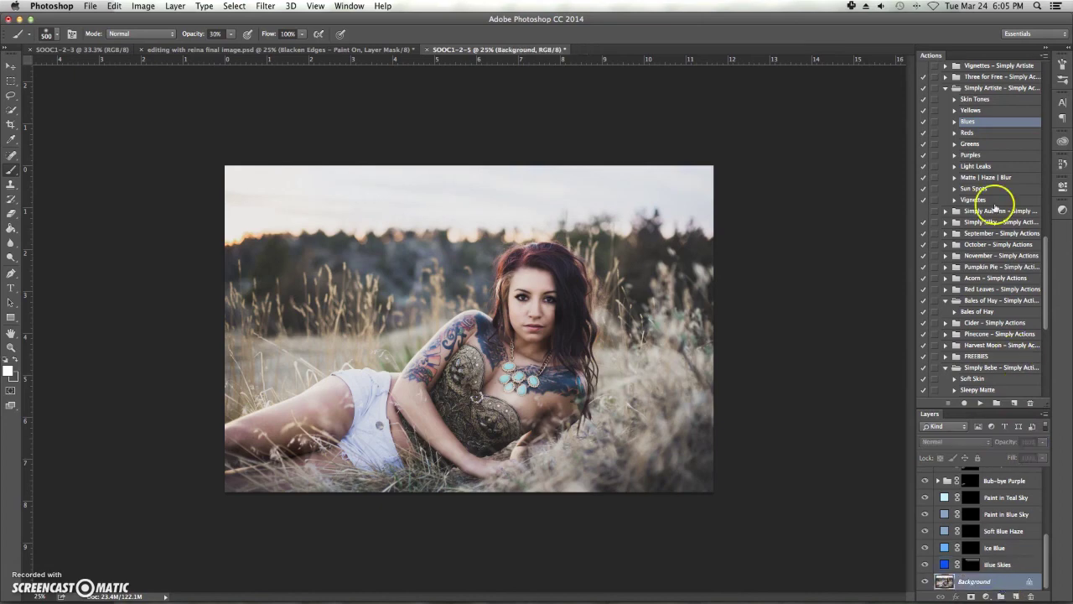
click(973, 155)
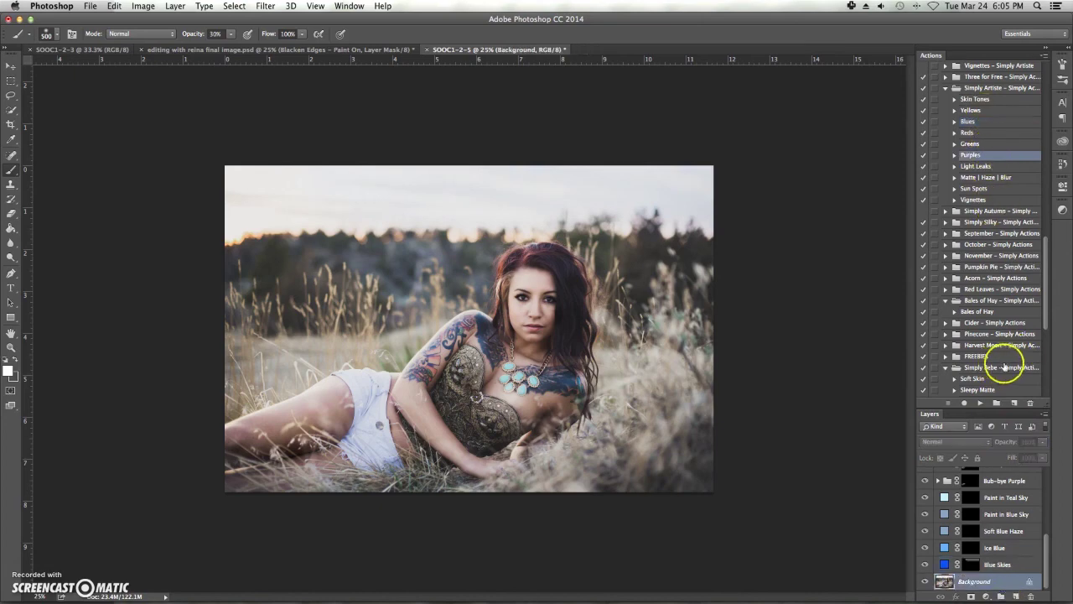
click(980, 404)
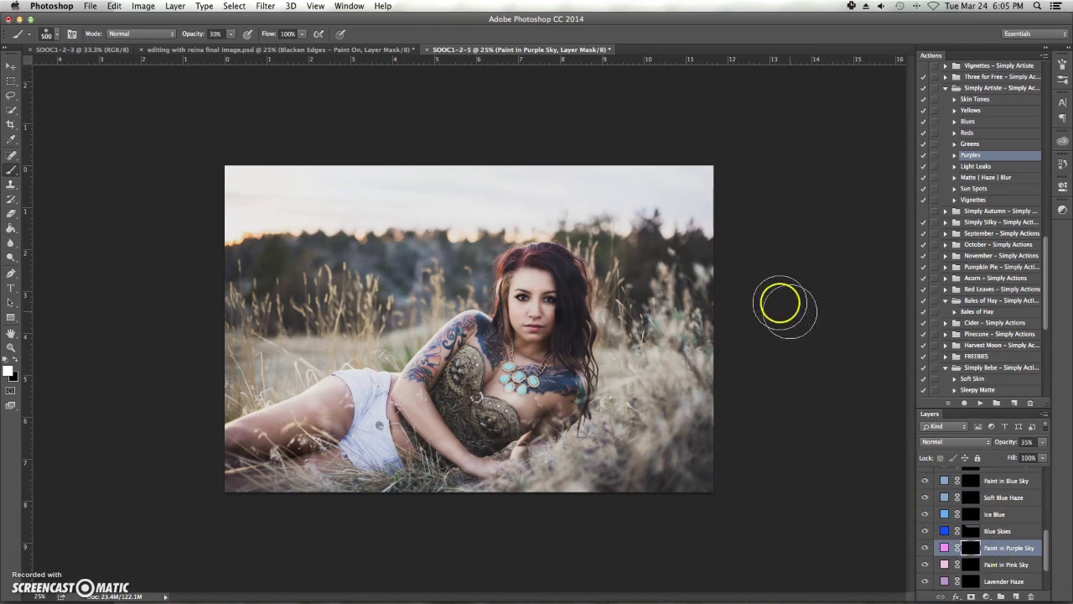
mouse_move(476, 181)
mouse_down()
mouse_move(392, 174)
mouse_move(414, 200)
mouse_move(605, 197)
mouse_move(279, 190)
mouse_up()
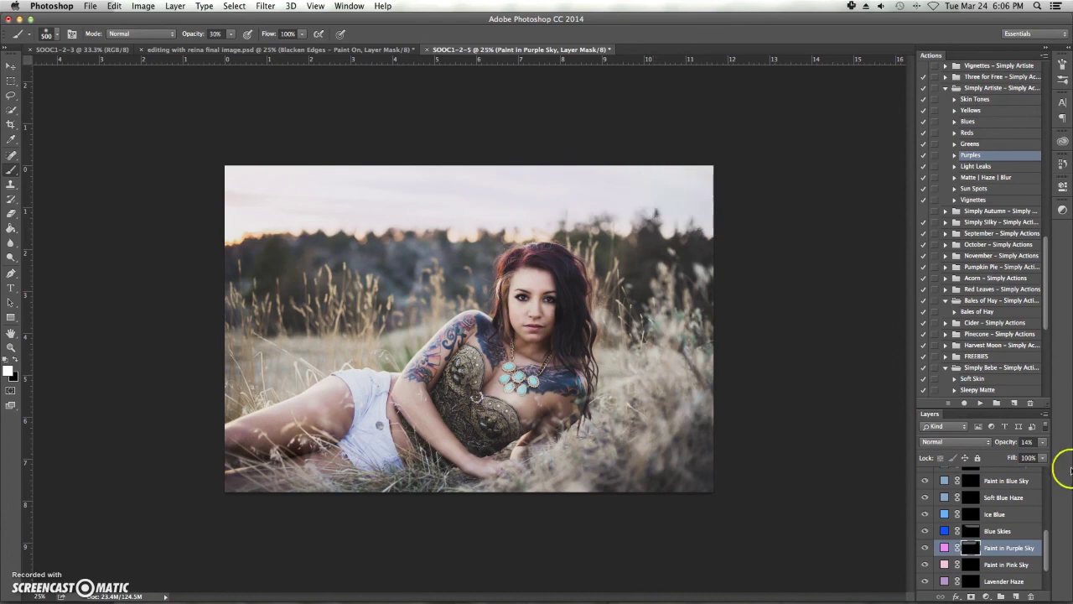
- Run the Light Leaks action from the Simply Artiste set on the Background layer
scroll(979, 574, down, 3)
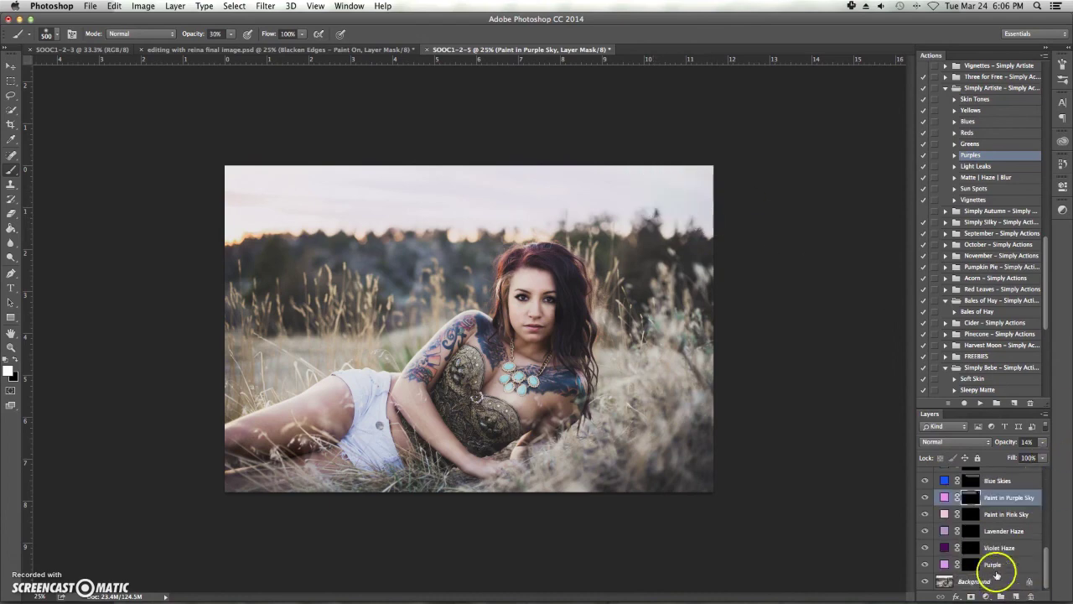
click(996, 581)
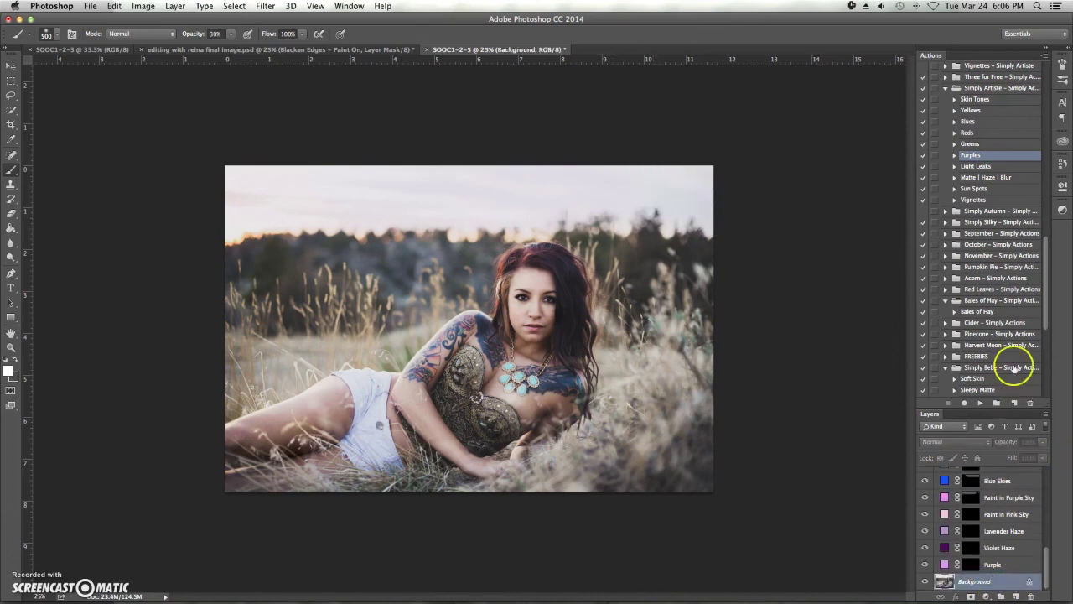
click(969, 167)
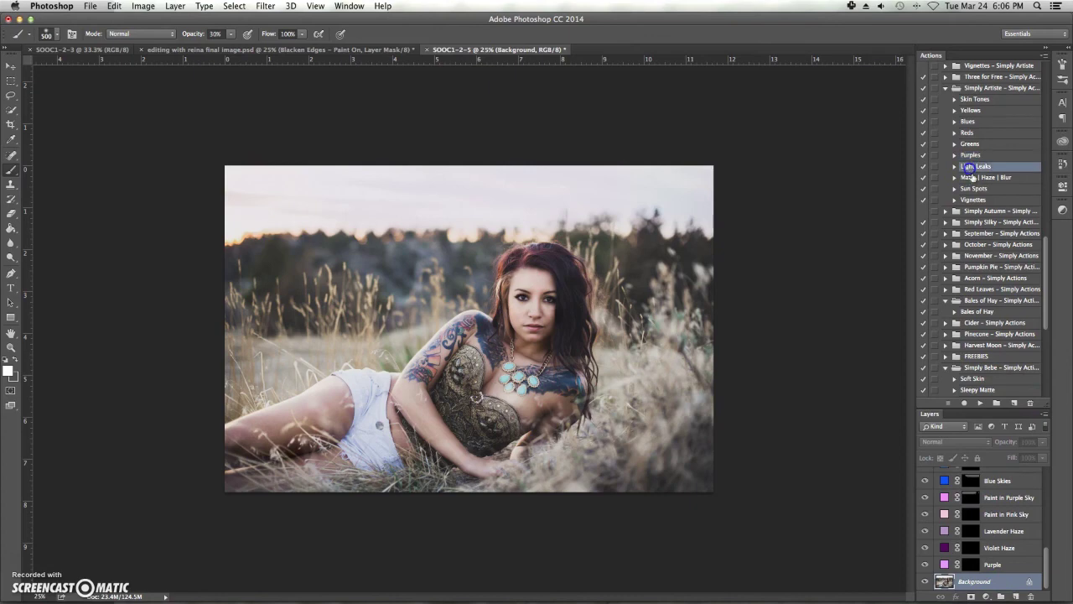
click(982, 403)
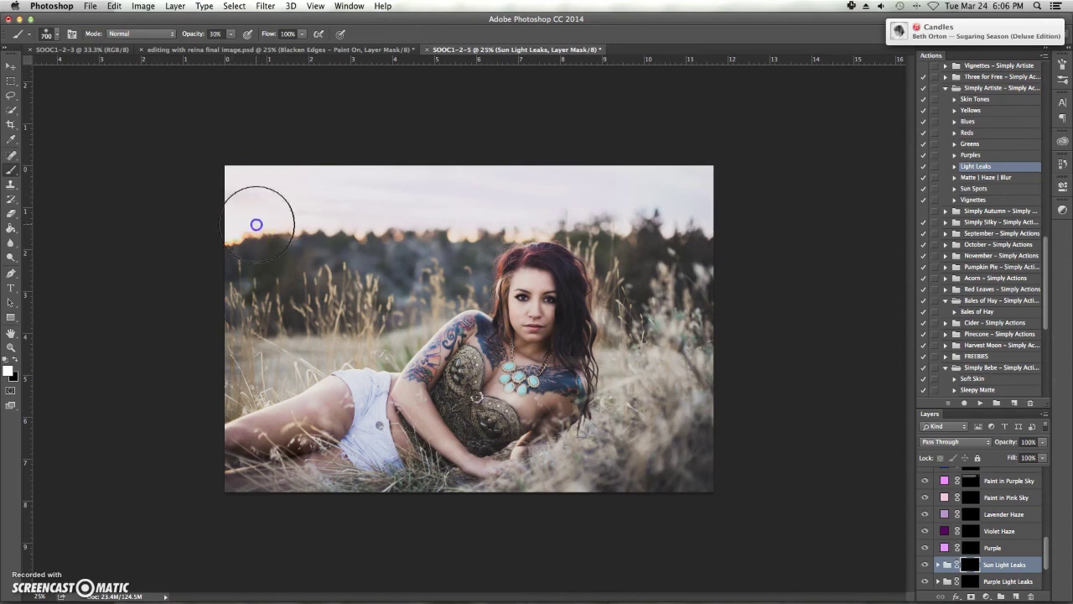
- Paint the Sun Light Leaks mask over the grass, treeline and sky around the woman with a 700 px brush at 30% opacity
click(251, 302)
drag(252, 302, 390, 307)
click(329, 207)
click(400, 295)
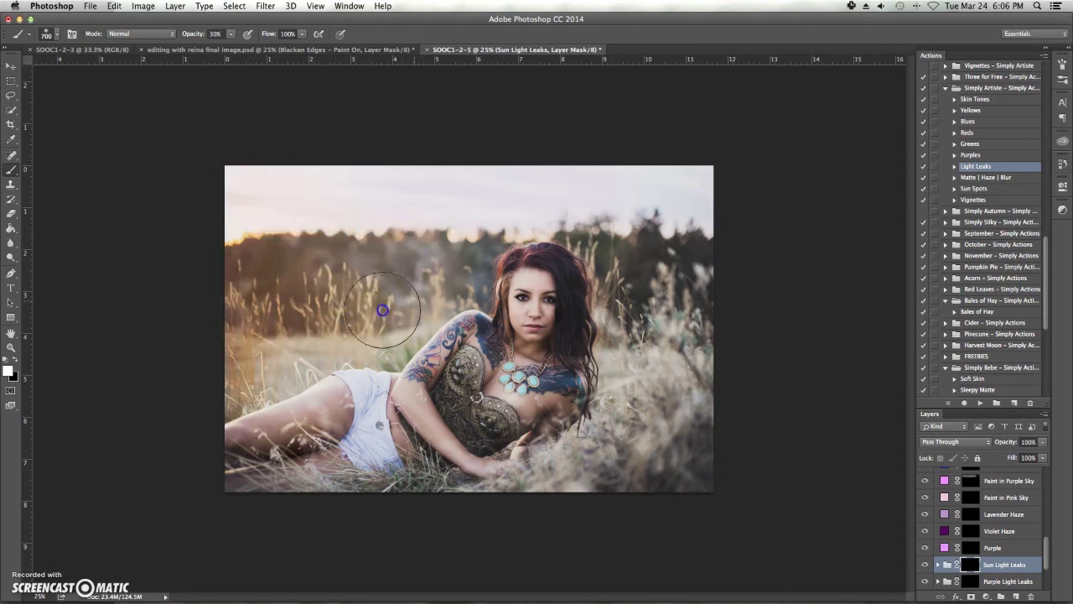
mouse_move(322, 322)
mouse_down()
mouse_move(244, 313)
mouse_move(368, 280)
mouse_move(411, 279)
mouse_move(362, 262)
mouse_move(265, 302)
mouse_move(256, 225)
mouse_move(255, 401)
mouse_move(257, 351)
mouse_move(359, 341)
mouse_move(343, 319)
mouse_up()
key(super+z)
mouse_move(311, 264)
mouse_down()
mouse_move(304, 353)
mouse_move(253, 377)
mouse_move(244, 318)
mouse_move(279, 240)
mouse_move(349, 240)
mouse_move(282, 198)
mouse_move(691, 309)
mouse_move(613, 439)
mouse_move(578, 462)
mouse_move(696, 444)
mouse_move(607, 487)
mouse_move(520, 493)
mouse_move(654, 386)
mouse_move(642, 335)
mouse_move(700, 264)
mouse_move(695, 223)
mouse_up()
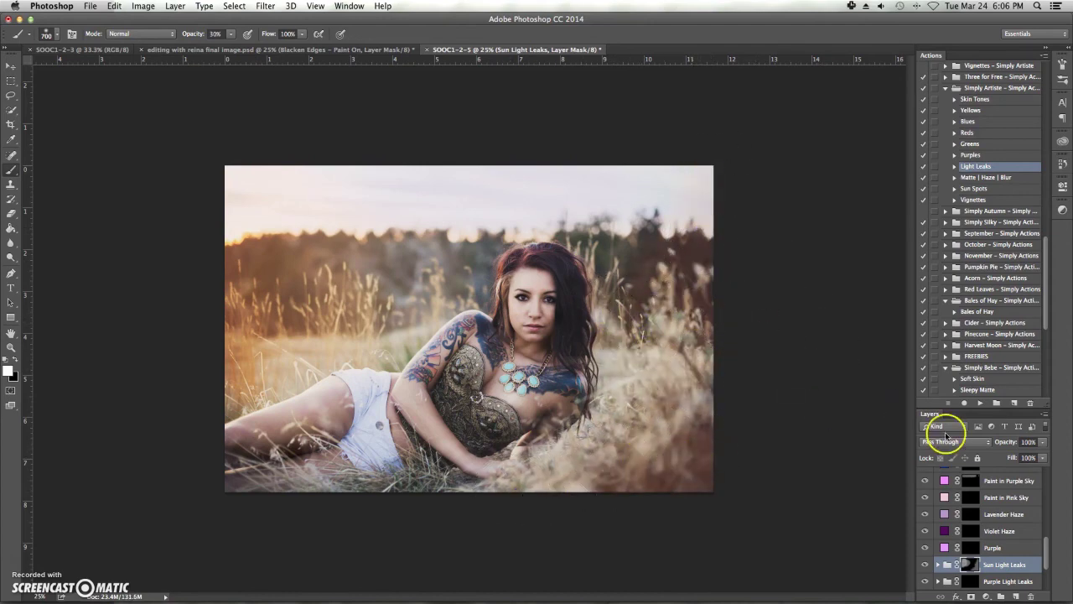
- Reduce the Sun Light Leaks group to 72% opacity and paint more of its mask over the treeline at the sunlit side
drag(1005, 444, 995, 444)
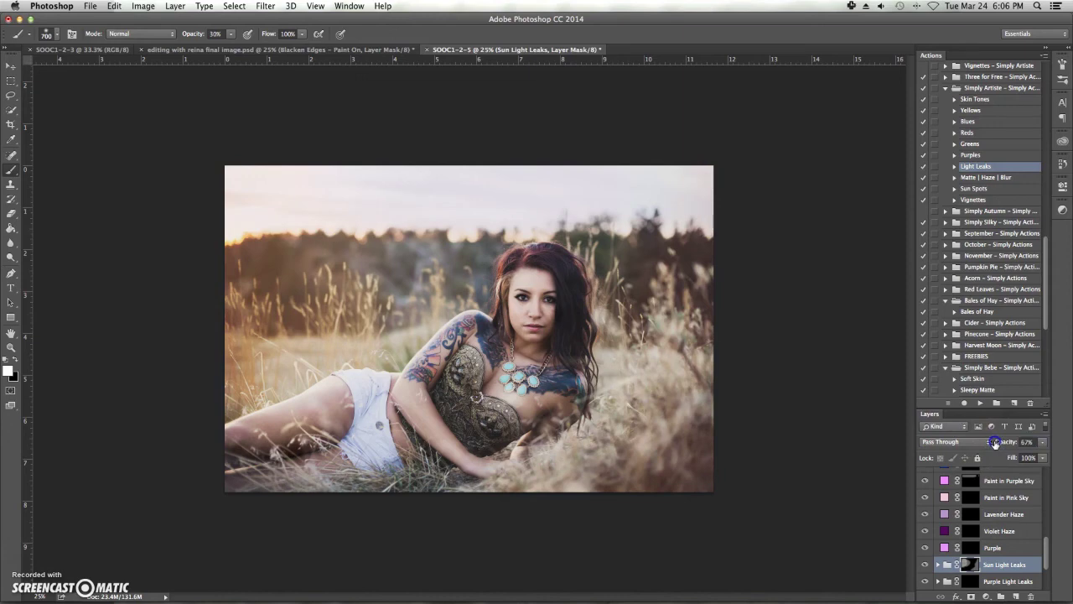
mouse_move(326, 270)
mouse_down()
mouse_move(271, 295)
mouse_move(247, 214)
mouse_move(387, 286)
mouse_move(423, 268)
mouse_move(412, 285)
mouse_move(432, 258)
mouse_move(329, 302)
mouse_move(334, 288)
mouse_move(396, 308)
mouse_move(372, 329)
mouse_move(316, 261)
mouse_move(216, 224)
mouse_move(199, 239)
mouse_move(413, 245)
mouse_up()
key(bracketleft)
key(bracketleft)
key(bracketleft)
key(bracketleft)
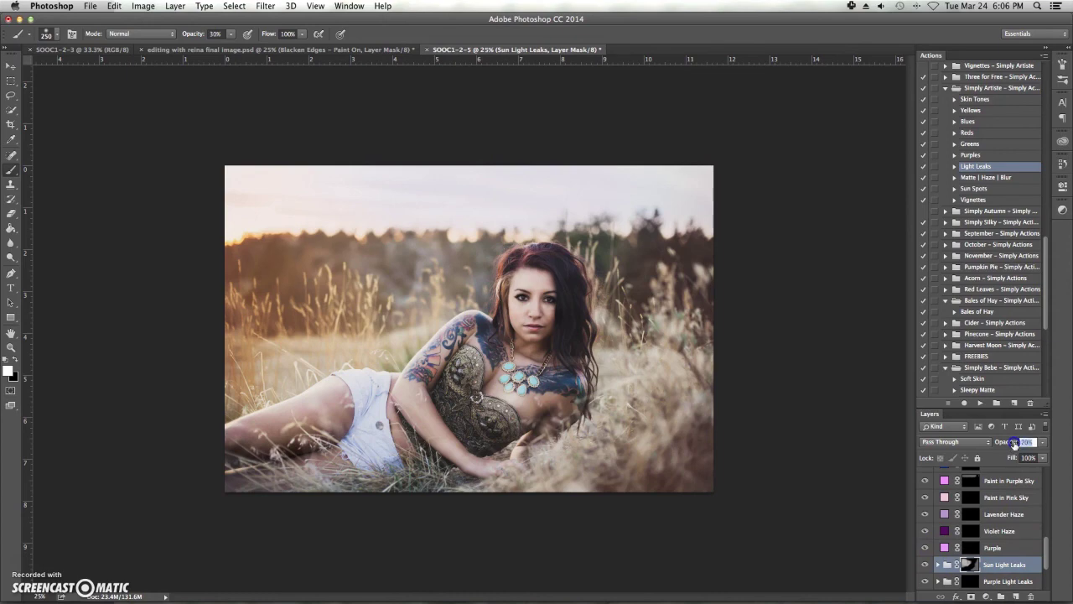
- Run the Matte | Haze | Blur action from the Simply Artiste set on the Background layer
scroll(1009, 534, down, 3)
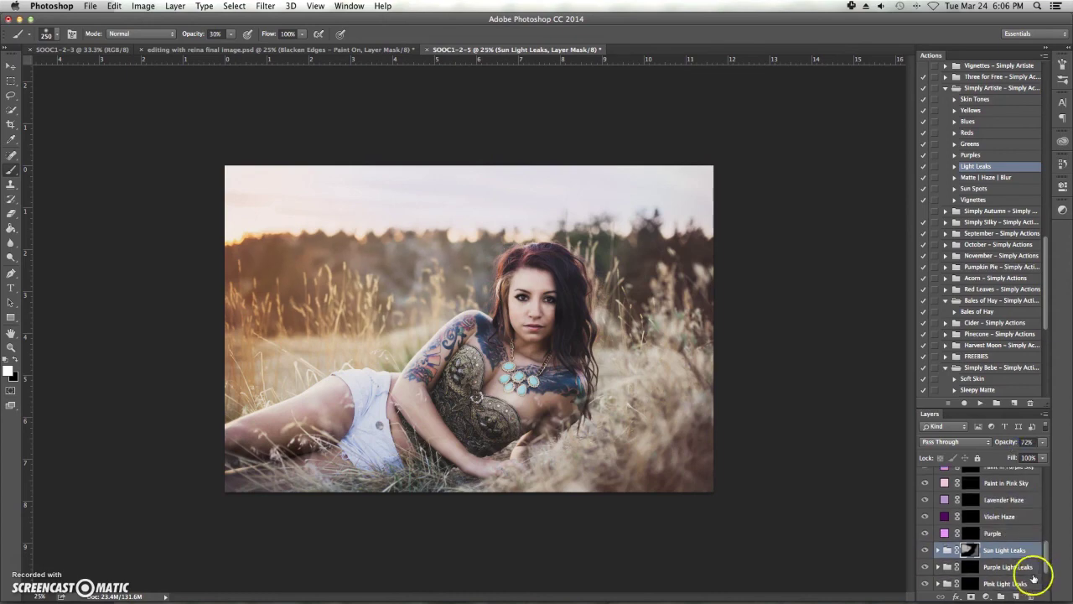
click(1003, 579)
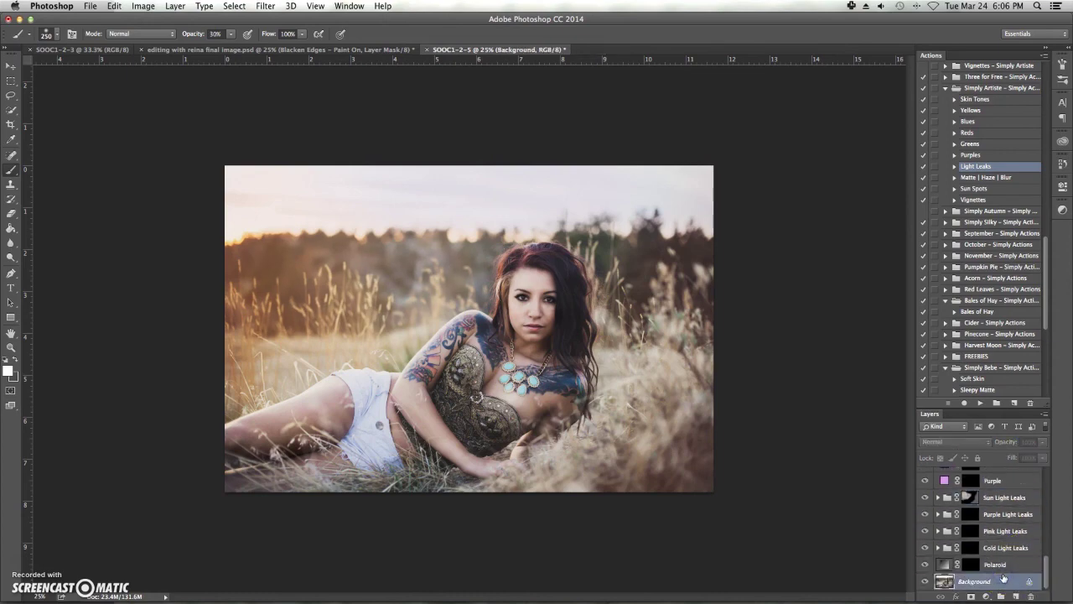
drag(1004, 578, 1003, 362)
click(988, 178)
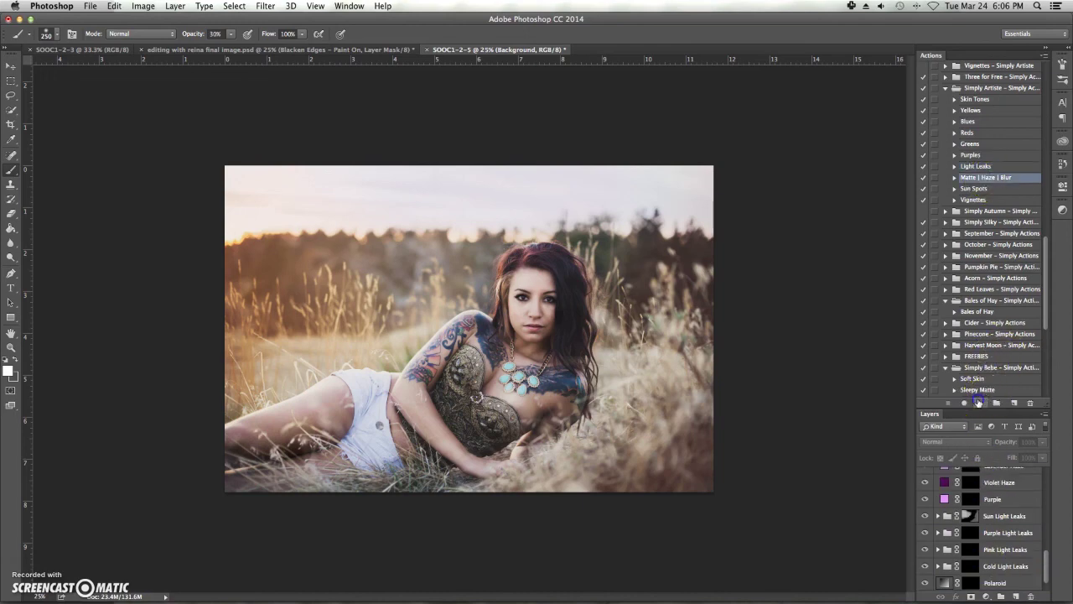
click(980, 402)
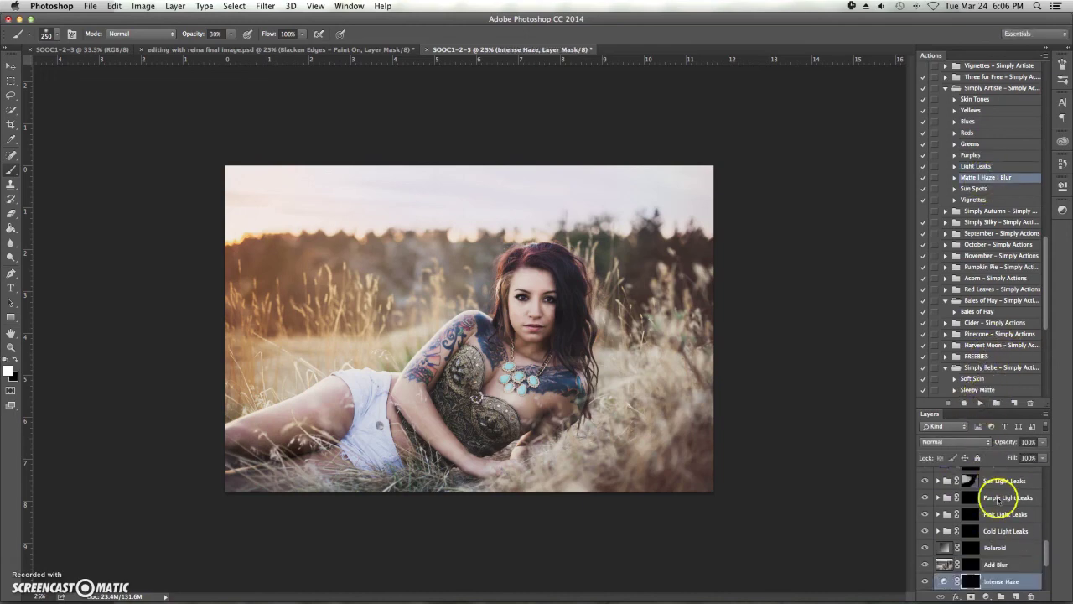
- Paint the Intense Haze mask across the sunlit treeline and grass with a 900 px brush at 30% opacity, and reduce the layer to 60% opacity
scroll(1006, 528, down, 4)
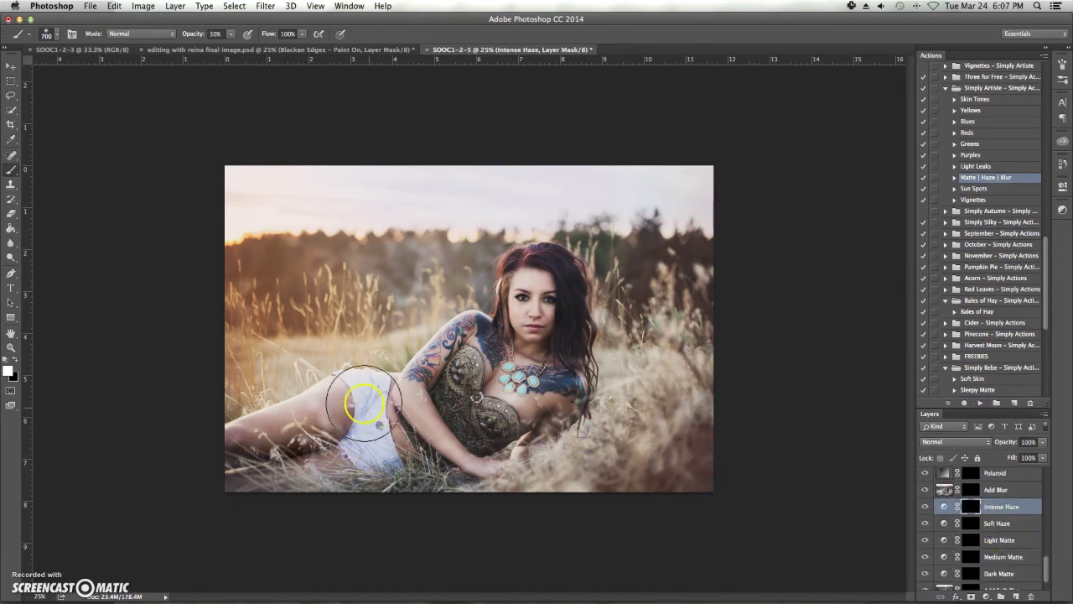
key(bracketright)
key(bracketright)
key(bracketright)
key(bracketright)
mouse_move(274, 237)
mouse_down()
mouse_move(291, 182)
mouse_move(395, 232)
mouse_up()
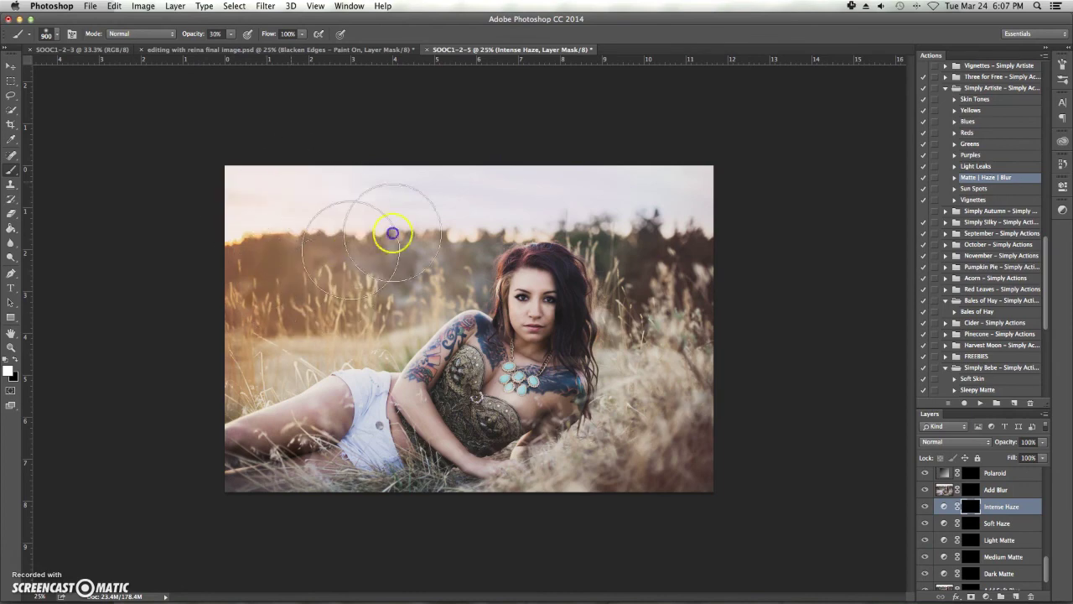
mouse_move(403, 307)
mouse_down()
mouse_move(404, 189)
mouse_move(338, 277)
mouse_move(321, 218)
mouse_move(270, 213)
mouse_move(253, 308)
mouse_move(262, 349)
mouse_move(419, 276)
mouse_move(414, 306)
mouse_move(306, 325)
mouse_move(390, 355)
mouse_move(470, 351)
mouse_move(405, 398)
mouse_move(193, 412)
mouse_move(320, 263)
mouse_move(303, 270)
mouse_move(309, 234)
mouse_up()
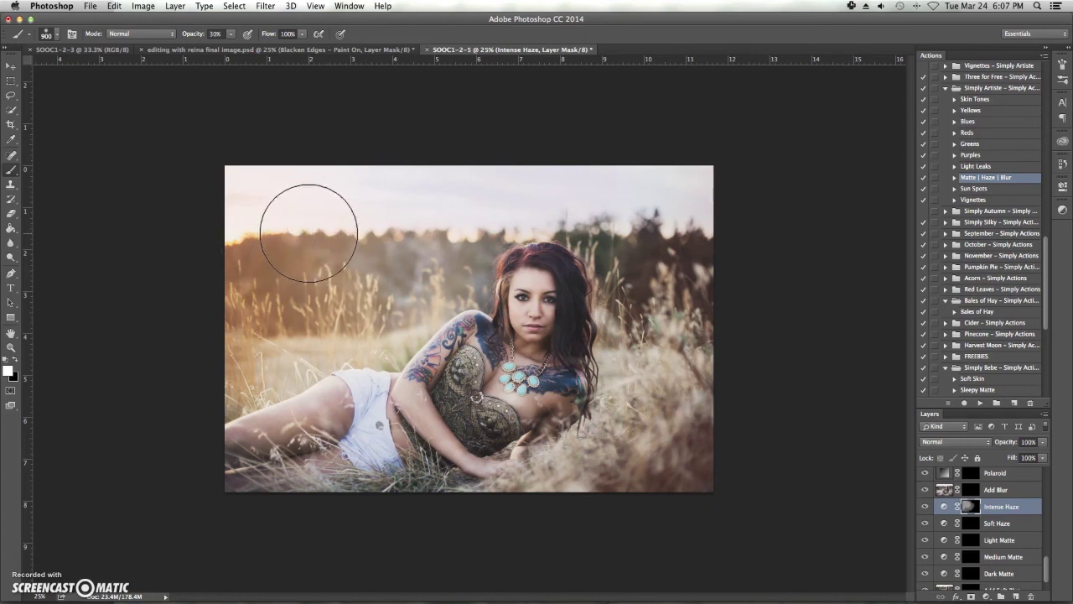
mouse_move(403, 226)
mouse_down()
mouse_move(402, 293)
mouse_move(293, 310)
mouse_move(245, 201)
mouse_move(447, 272)
mouse_up()
drag(675, 507, 675, 510)
mouse_move(537, 257)
mouse_down()
mouse_move(390, 233)
mouse_move(332, 194)
mouse_up()
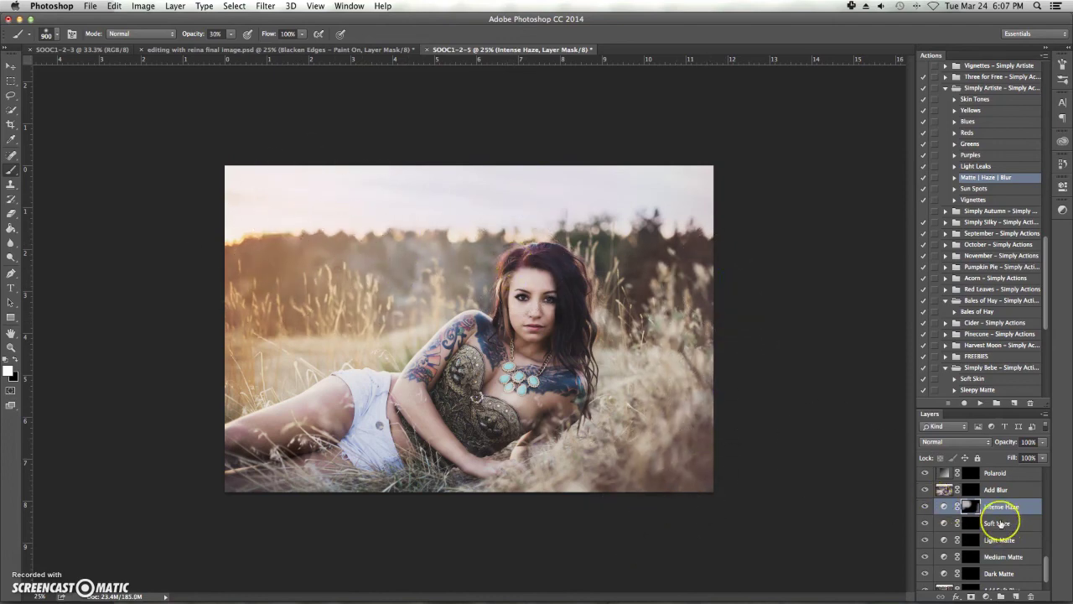
drag(1006, 442, 980, 445)
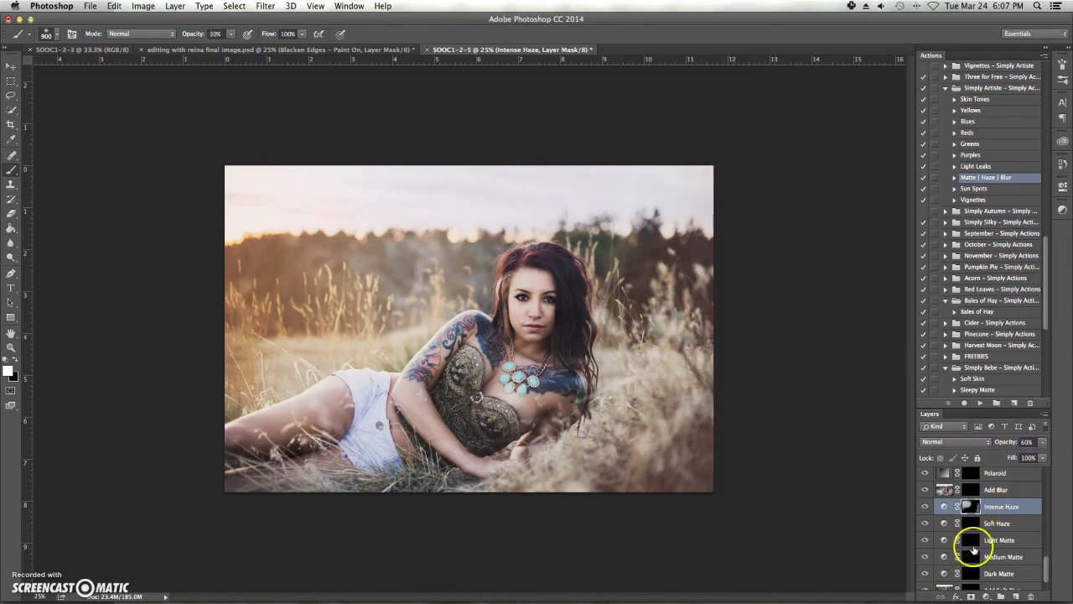
- Paint the Light Matte mask over the whole photo at 20% brush opacity and the Medium Matte mask over the surroundings at up to 30%
click(973, 541)
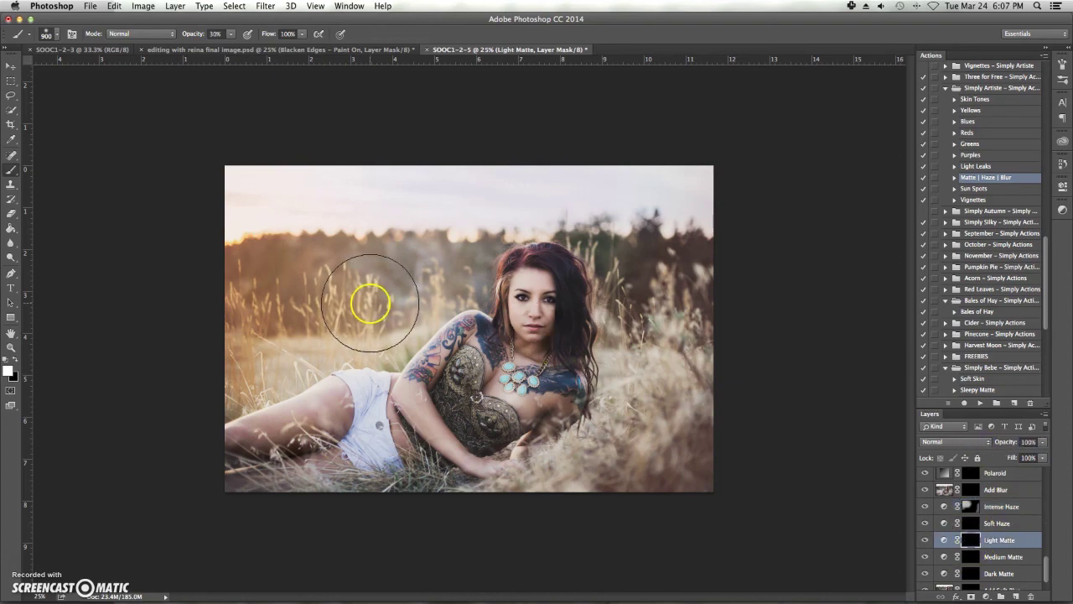
mouse_move(240, 192)
mouse_down()
mouse_move(739, 192)
mouse_move(440, 198)
mouse_move(166, 271)
mouse_move(572, 343)
mouse_move(402, 369)
mouse_move(46, 386)
mouse_move(270, 462)
mouse_move(657, 463)
mouse_move(912, 346)
mouse_move(623, 252)
mouse_move(643, 137)
mouse_up()
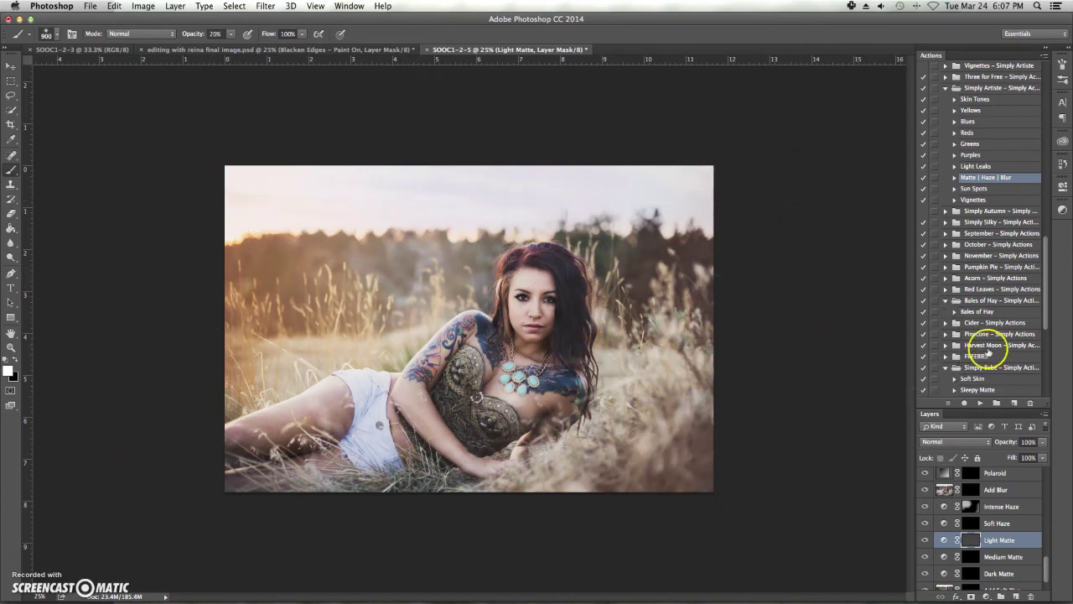
click(1011, 557)
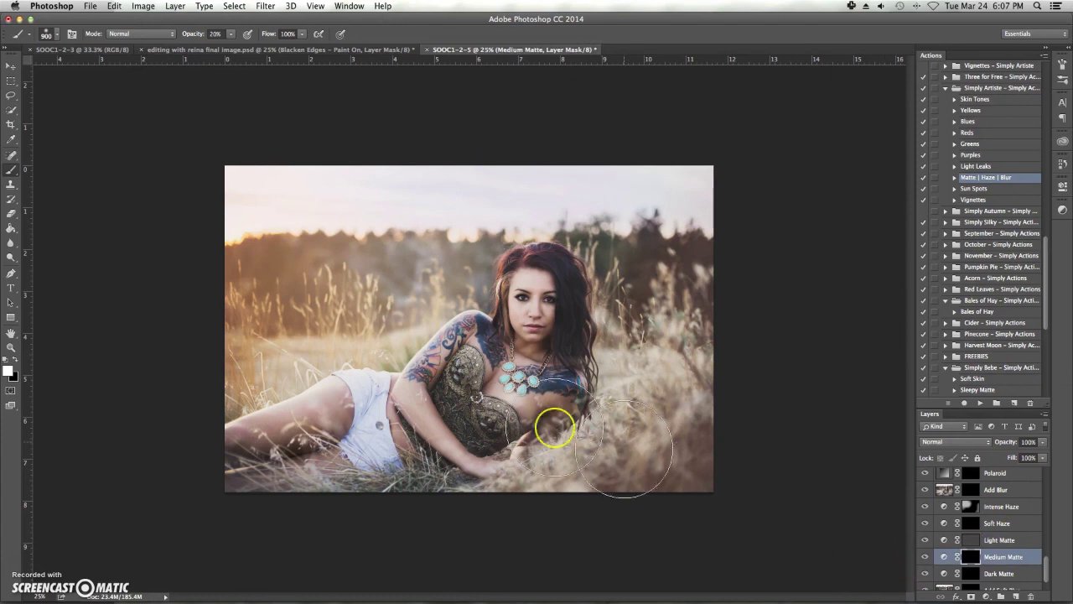
drag(434, 394, 431, 383)
key(3)
mouse_move(348, 263)
mouse_down()
mouse_move(371, 283)
mouse_move(311, 311)
mouse_move(297, 263)
mouse_move(439, 227)
mouse_move(646, 262)
mouse_move(700, 323)
mouse_move(664, 445)
mouse_move(649, 177)
mouse_move(633, 264)
mouse_move(403, 249)
mouse_move(287, 288)
mouse_move(395, 280)
mouse_move(359, 239)
mouse_up()
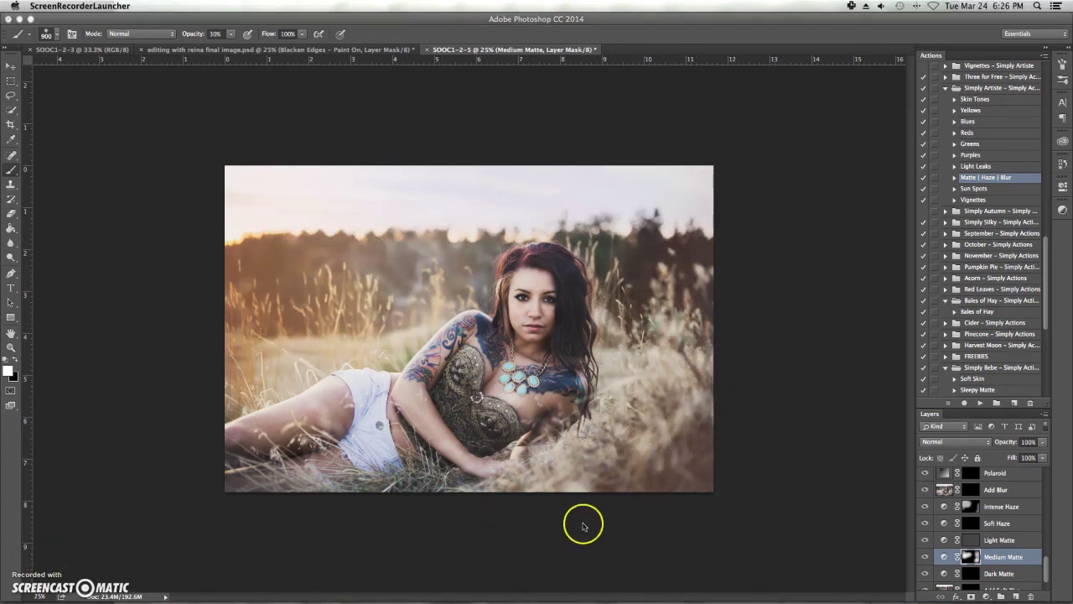
- Paint the Dark Matte mask over the grass and treeline around the woman with the 900 px brush at 30% opacity
click(968, 577)
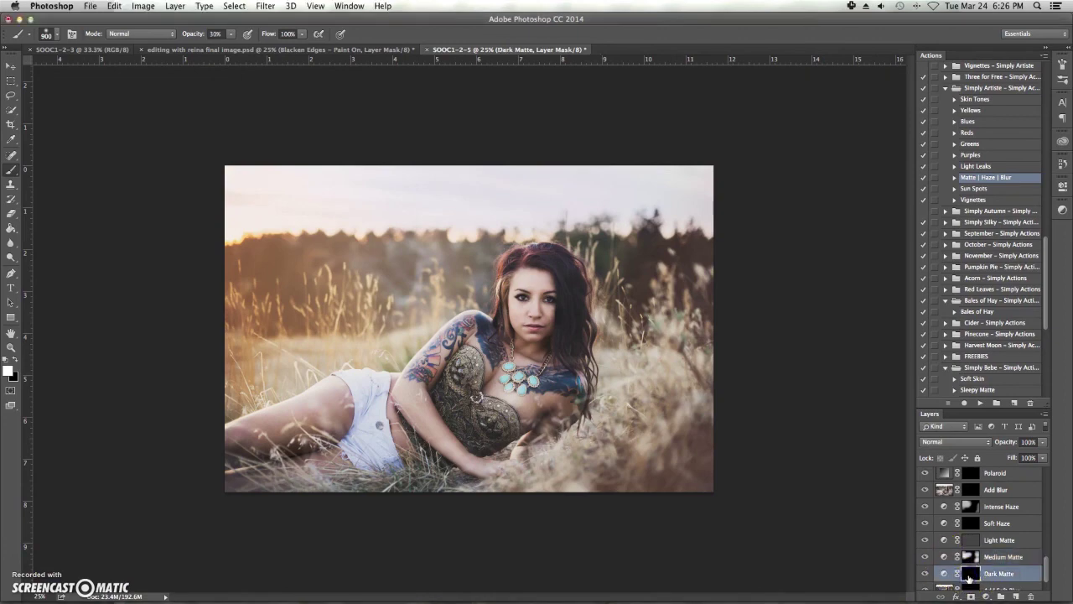
mouse_move(663, 251)
mouse_down()
mouse_move(641, 273)
mouse_move(621, 246)
mouse_move(677, 275)
mouse_move(688, 324)
mouse_move(666, 460)
mouse_move(631, 460)
mouse_up()
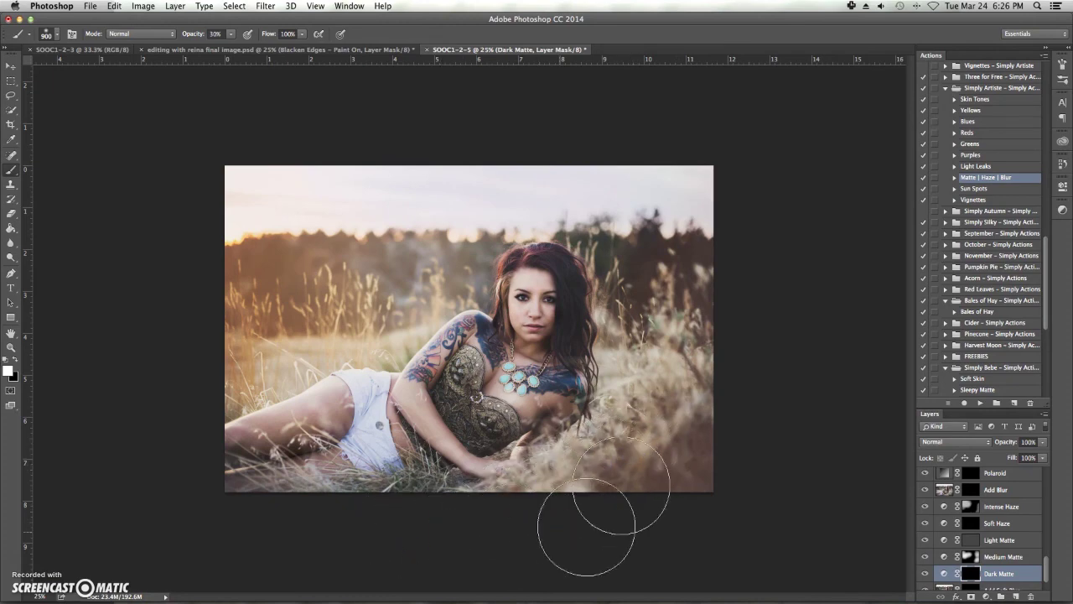
mouse_move(439, 240)
mouse_down()
mouse_move(420, 266)
mouse_move(361, 275)
mouse_move(224, 266)
mouse_move(388, 246)
mouse_move(455, 251)
mouse_move(323, 272)
mouse_move(457, 263)
mouse_move(288, 273)
mouse_move(378, 259)
mouse_move(313, 284)
mouse_move(295, 326)
mouse_up()
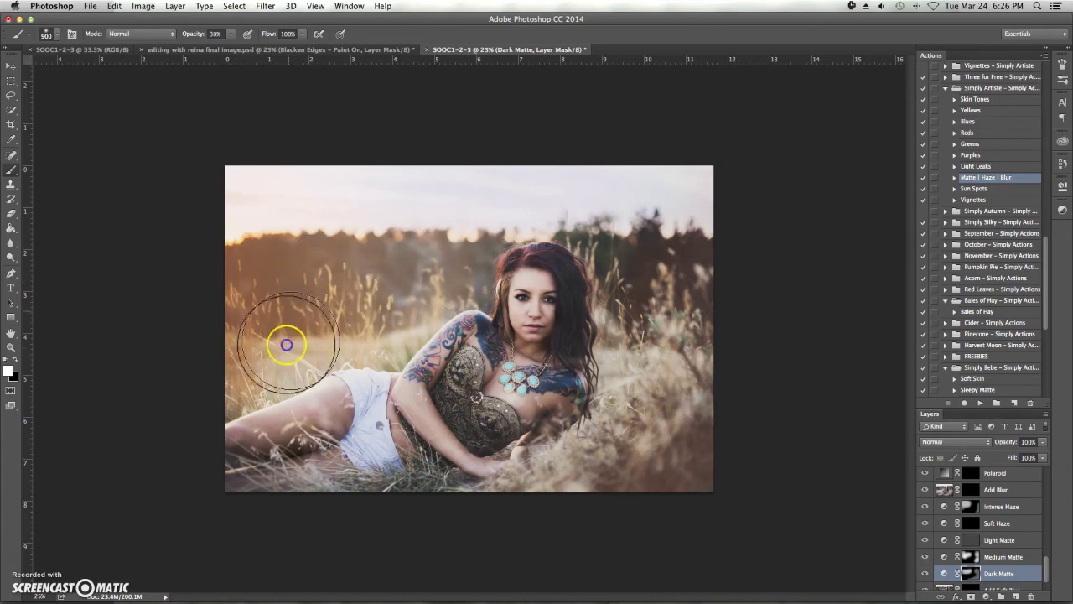
mouse_move(587, 251)
mouse_down()
mouse_move(649, 252)
mouse_move(687, 299)
mouse_move(704, 373)
mouse_move(699, 440)
mouse_move(616, 254)
mouse_move(516, 239)
mouse_move(450, 255)
mouse_move(243, 270)
mouse_move(254, 324)
mouse_move(304, 336)
mouse_move(381, 304)
mouse_move(333, 334)
mouse_move(249, 354)
mouse_move(214, 411)
mouse_up()
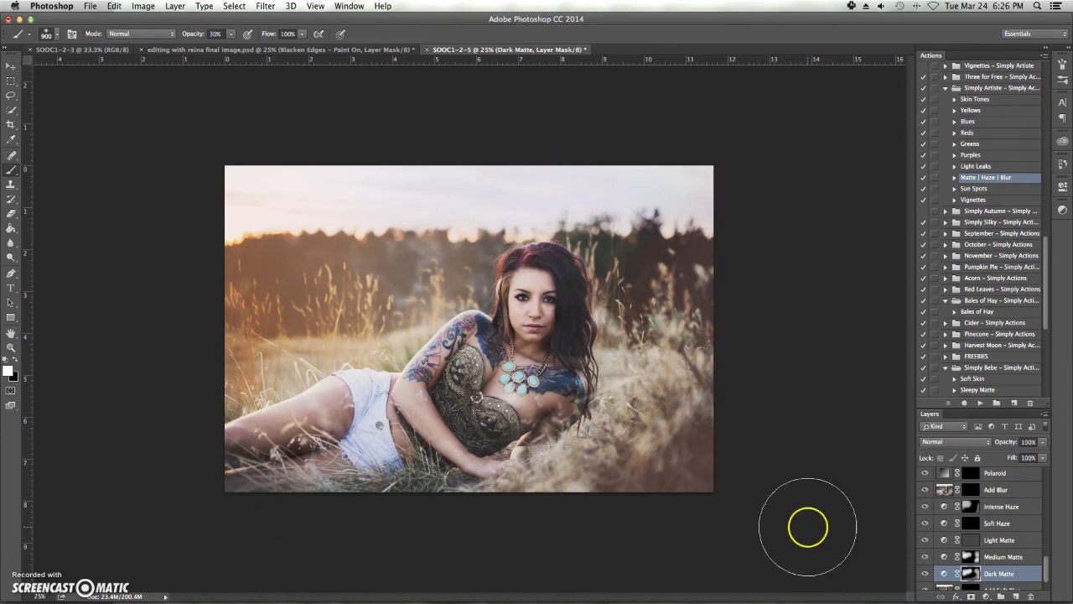
- Run the Sun Spots action from the Simply Artiste set on the Background layer
scroll(1036, 549, down, 2)
click(1008, 581)
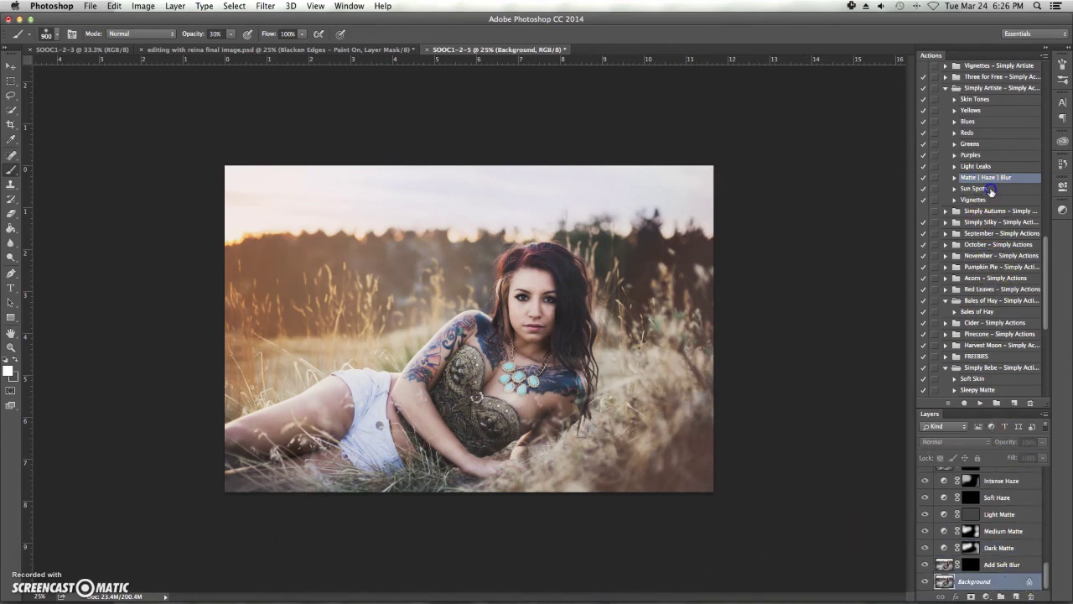
click(974, 189)
click(980, 403)
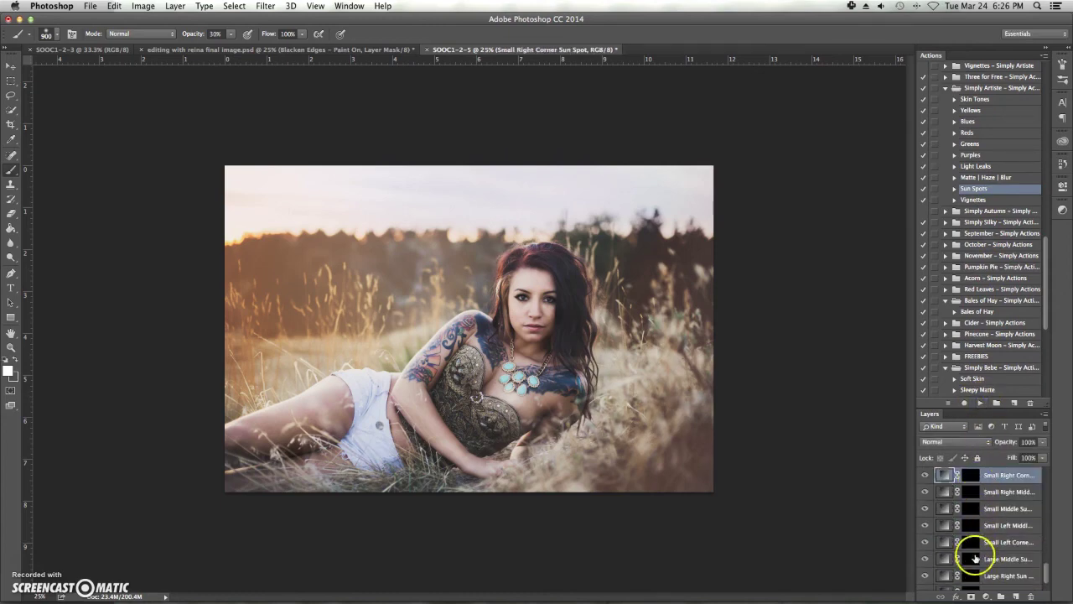
- Paint the Large Left Sun Spot mask over the sunset side with the 900 px brush at 30% opacity, and compare the image with and without the layer
scroll(975, 577, down, 2)
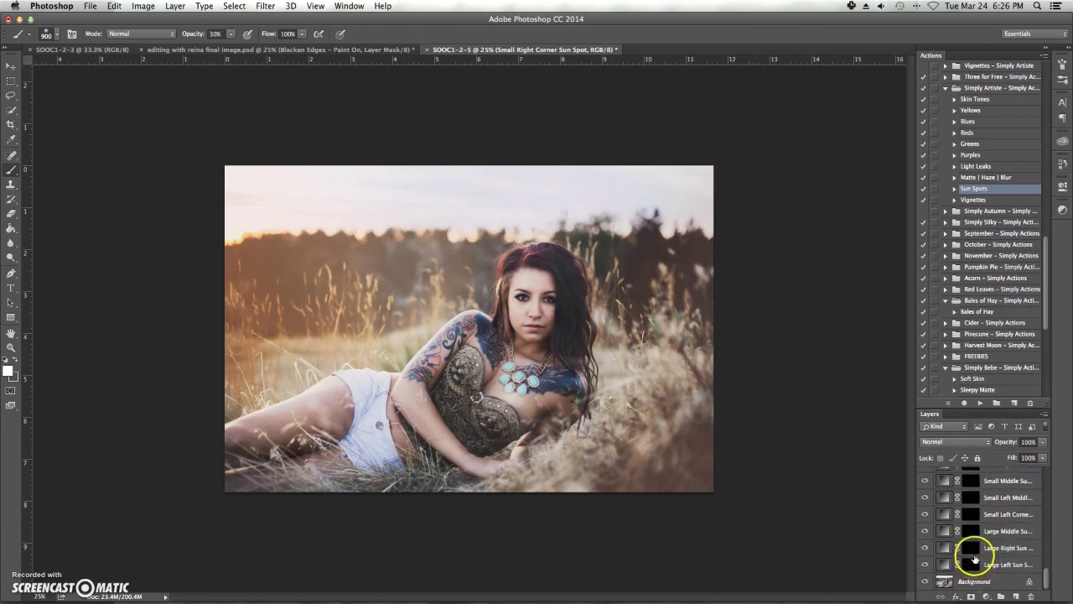
click(974, 569)
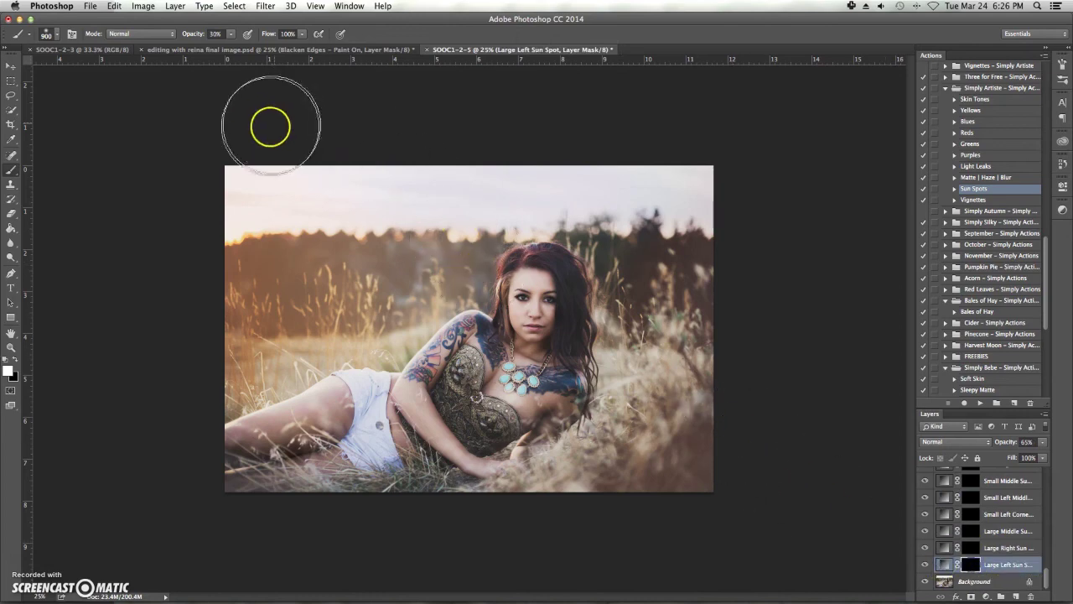
click(297, 302)
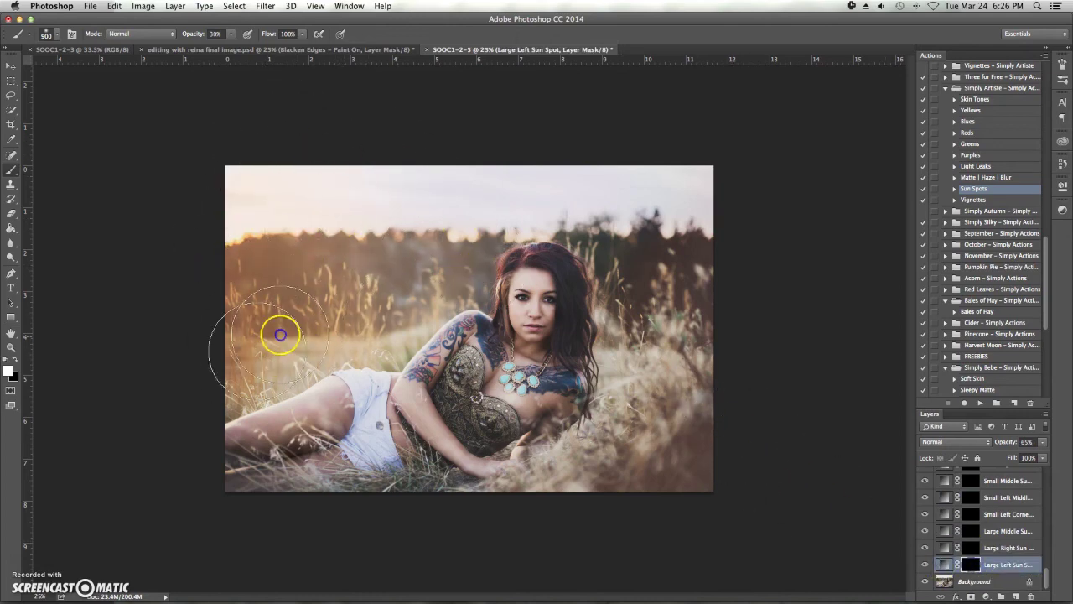
click(402, 168)
mouse_move(264, 283)
mouse_down()
mouse_move(244, 290)
mouse_move(345, 266)
mouse_up()
click(278, 168)
mouse_move(254, 316)
mouse_down()
mouse_move(317, 257)
mouse_move(390, 244)
mouse_move(313, 299)
mouse_move(301, 204)
mouse_move(348, 283)
mouse_up()
click(373, 257)
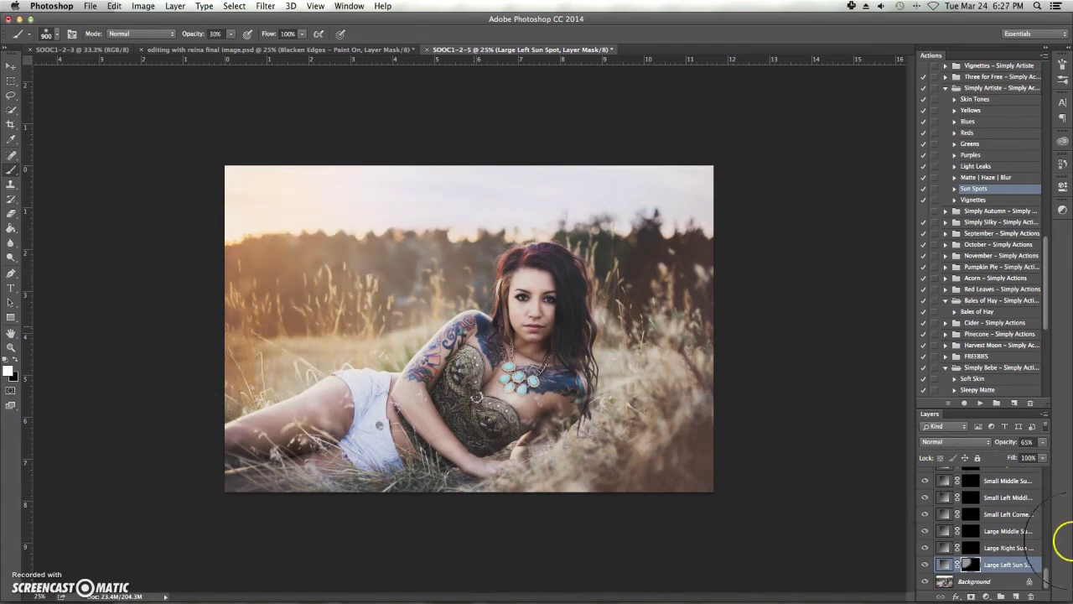
click(924, 565)
click(924, 564)
click(924, 564)
click(924, 564)
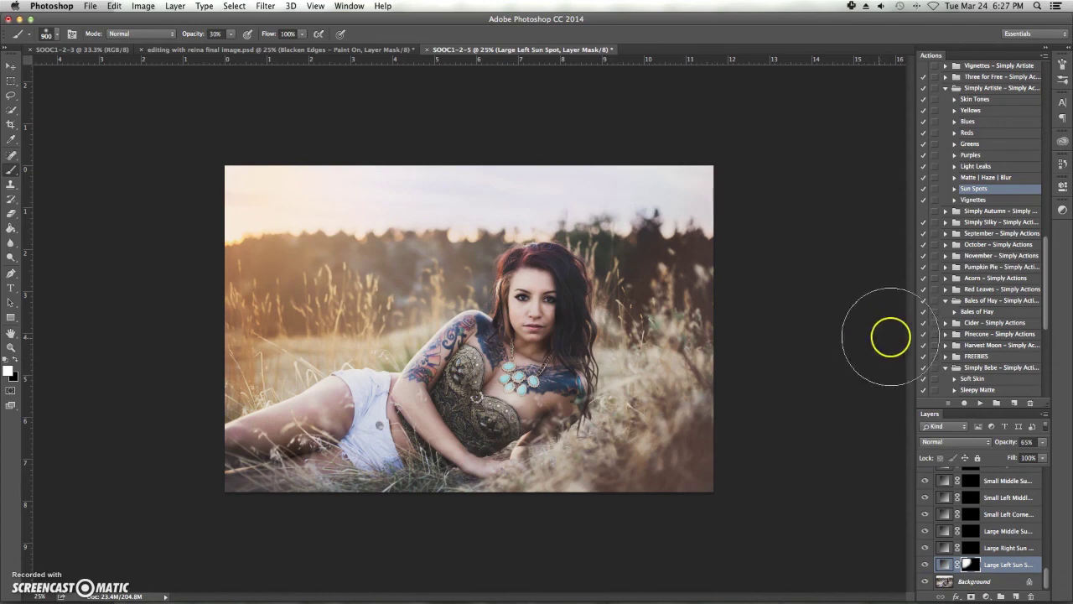
- Run the Vignettes action from the Simply Artiste set and move the Large Left Sun Spot layer above the Ruby Edges group
click(991, 199)
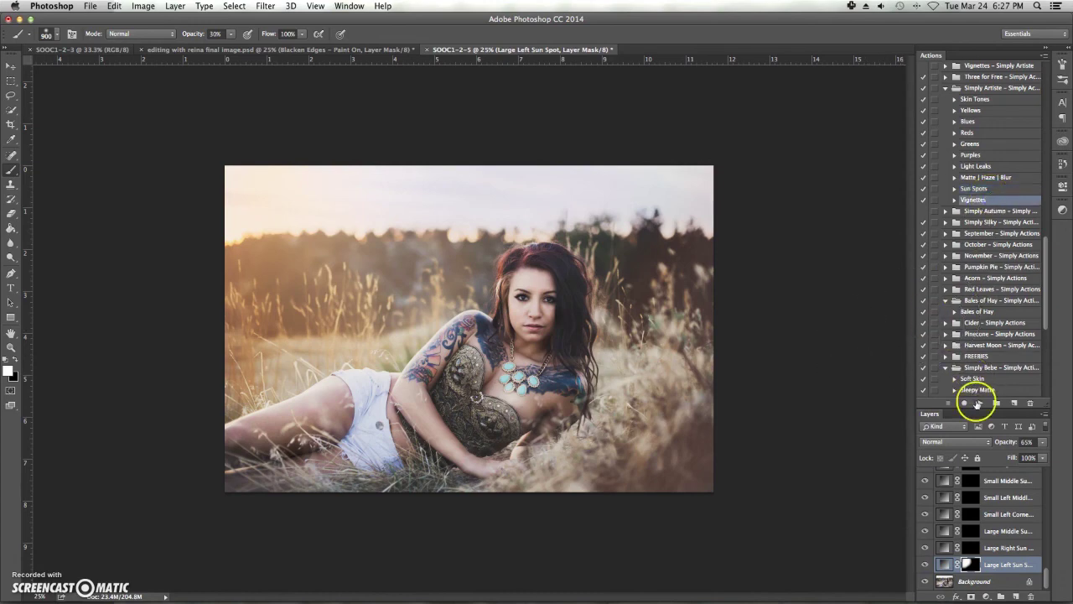
click(979, 402)
scroll(987, 565, down, 3)
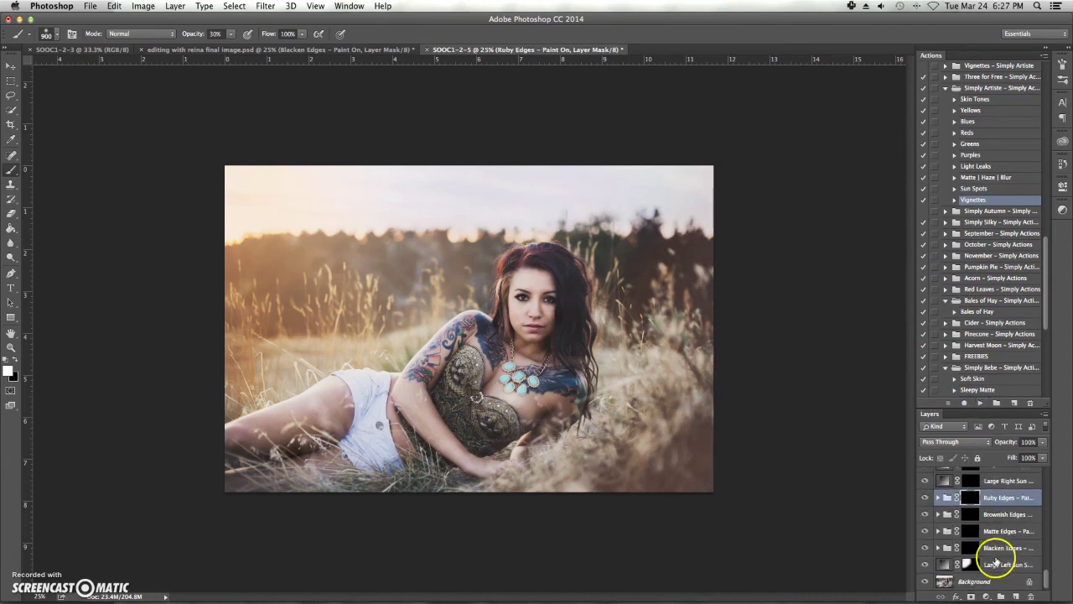
drag(992, 565, 1000, 490)
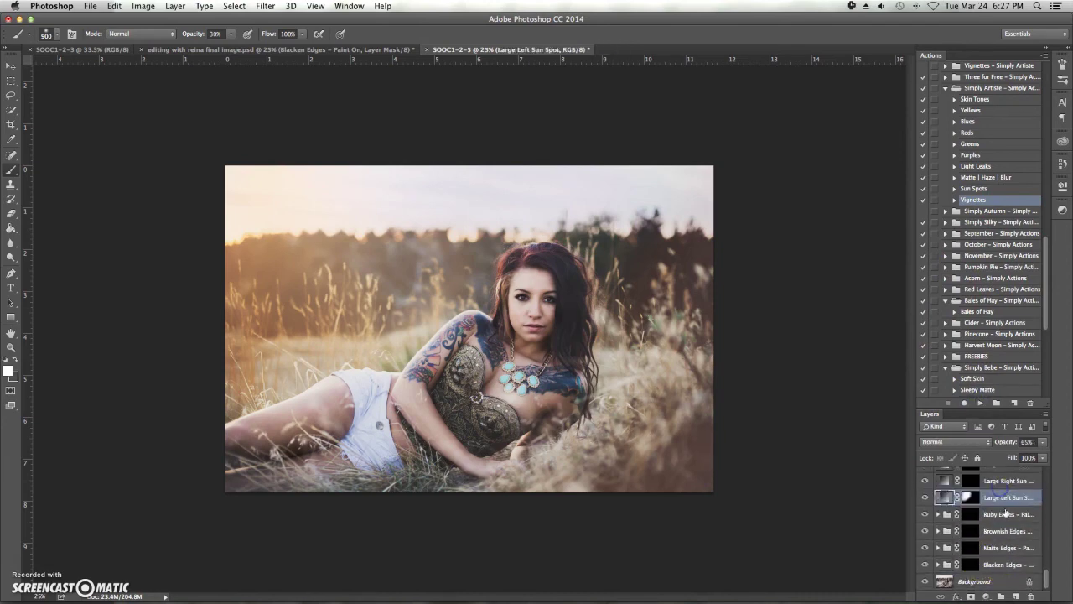
- Paint the Ruby Edges mask around the photo's edges and treeline with the 900 px brush at 30% opacity, and reduce the group to 25% opacity
click(1003, 514)
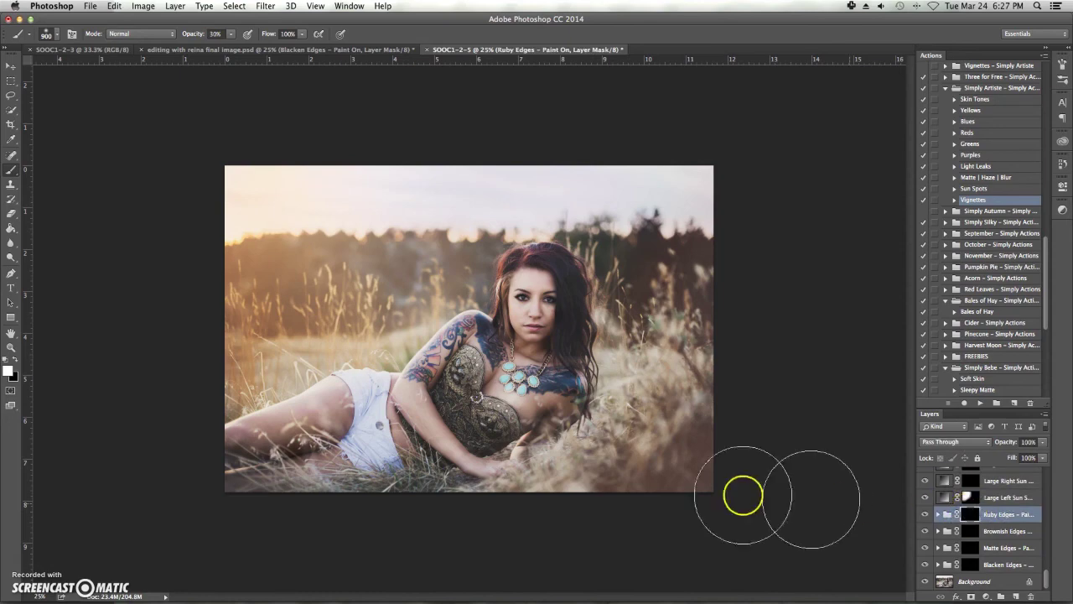
mouse_move(704, 249)
mouse_down()
mouse_move(690, 406)
mouse_move(674, 451)
mouse_move(632, 485)
mouse_move(673, 326)
mouse_move(667, 250)
mouse_move(689, 348)
mouse_move(625, 489)
mouse_move(600, 523)
mouse_move(564, 532)
mouse_move(584, 518)
mouse_move(516, 521)
mouse_up()
mouse_move(215, 288)
mouse_down()
mouse_move(251, 268)
mouse_move(227, 364)
mouse_move(312, 307)
mouse_move(227, 302)
mouse_up()
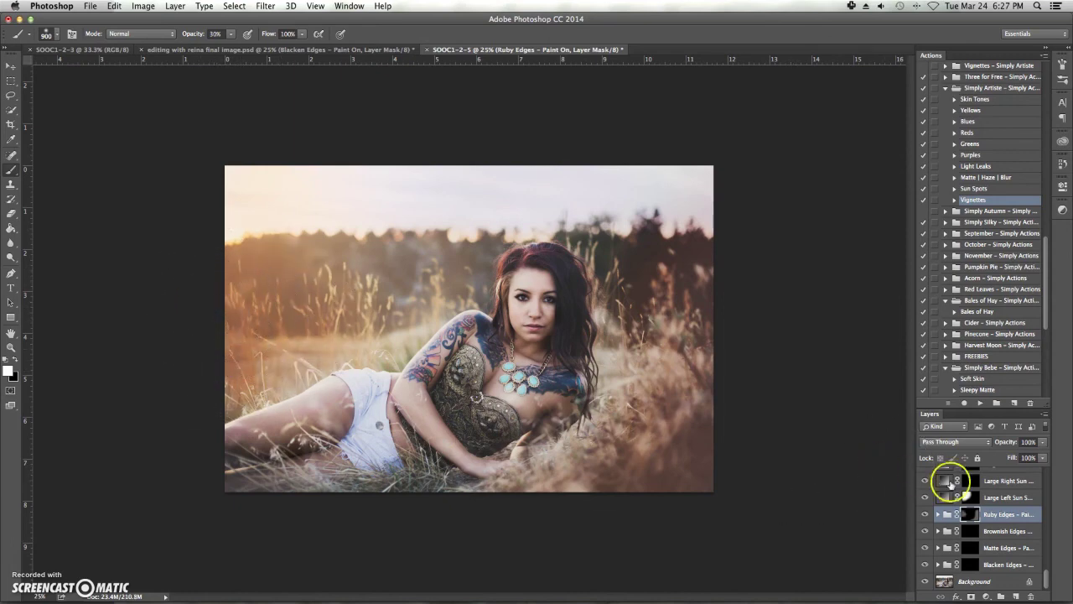
drag(1011, 445, 969, 443)
click(750, 382)
mouse_move(352, 257)
mouse_down()
mouse_move(318, 300)
mouse_move(235, 314)
mouse_up()
drag(451, 258, 249, 277)
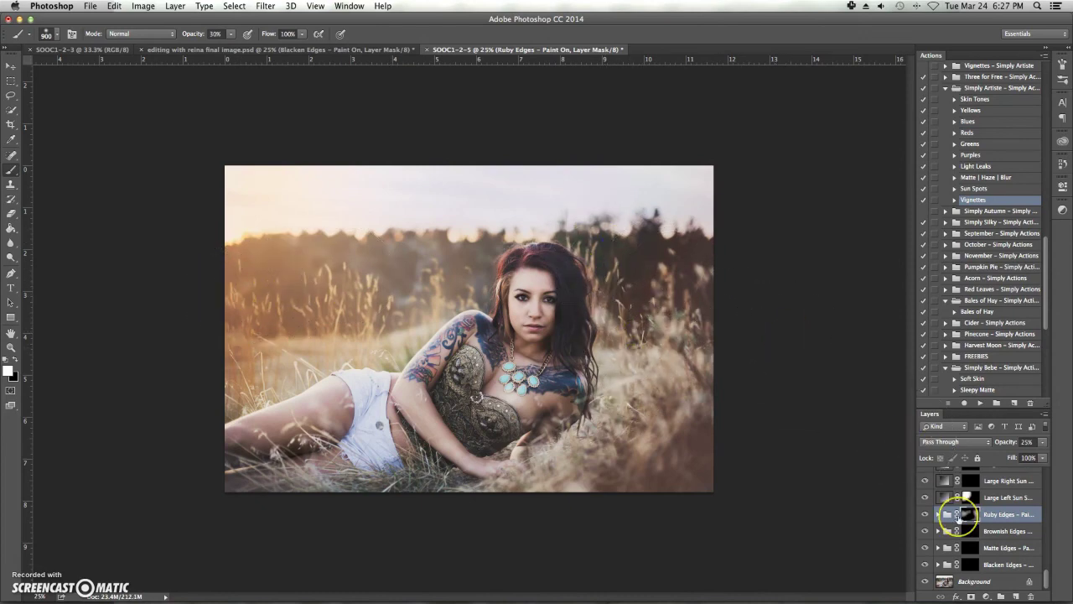
- Paint the Matte Edges mask around the photo's edges and across the treeline with the 900 px brush at 30% opacity
drag(957, 518, 975, 549)
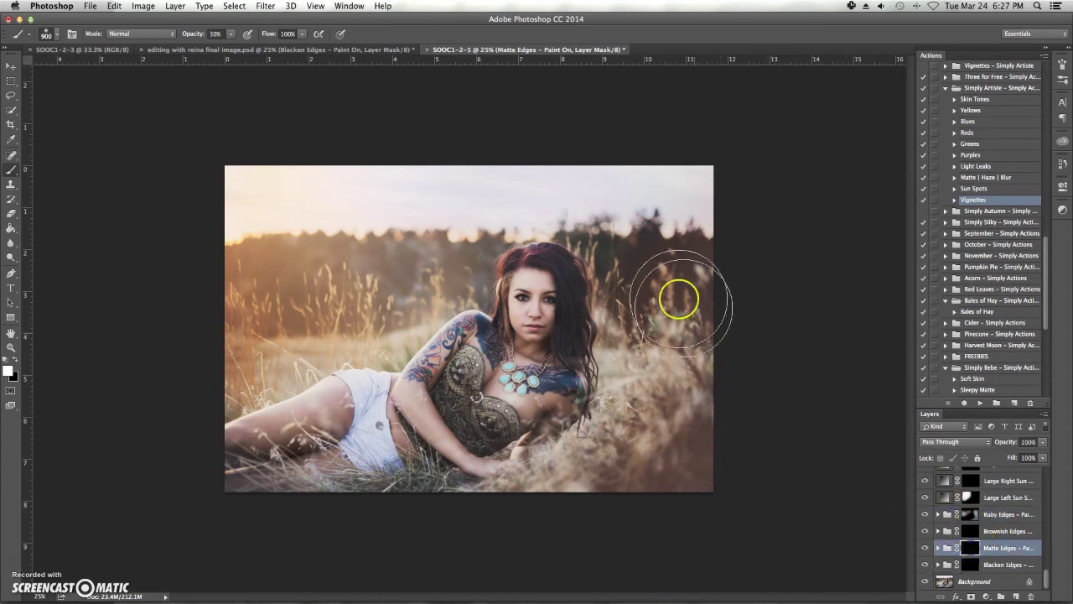
mouse_move(665, 276)
mouse_down()
mouse_move(617, 242)
mouse_move(665, 340)
mouse_move(677, 177)
mouse_move(643, 260)
mouse_move(635, 418)
mouse_move(624, 435)
mouse_move(665, 418)
mouse_move(695, 446)
mouse_move(655, 522)
mouse_move(564, 523)
mouse_move(547, 510)
mouse_move(688, 235)
mouse_move(376, 181)
mouse_move(380, 200)
mouse_move(277, 304)
mouse_move(232, 304)
mouse_move(312, 275)
mouse_move(342, 277)
mouse_move(371, 298)
mouse_move(397, 281)
mouse_move(301, 299)
mouse_move(257, 345)
mouse_move(342, 303)
mouse_move(398, 294)
mouse_move(427, 271)
mouse_move(367, 309)
mouse_move(253, 330)
mouse_move(232, 365)
mouse_move(234, 527)
mouse_move(394, 515)
mouse_move(208, 474)
mouse_move(425, 523)
mouse_move(460, 510)
mouse_move(455, 519)
mouse_move(286, 526)
mouse_move(205, 486)
mouse_move(167, 486)
mouse_up()
mouse_move(171, 329)
mouse_down()
mouse_move(242, 352)
mouse_move(278, 385)
mouse_move(294, 360)
mouse_up()
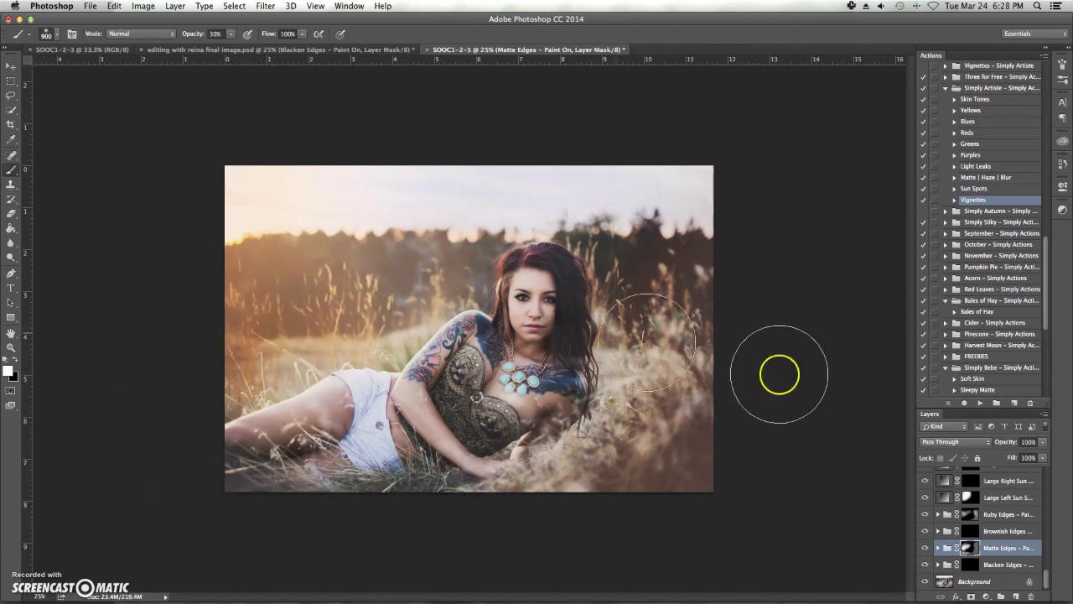
- Paint the Blacken Edges mask along the outer edges of the photo with the 900 px white brush
click(973, 564)
mouse_move(733, 386)
mouse_down()
mouse_move(726, 491)
mouse_move(695, 532)
mouse_move(671, 536)
mouse_up()
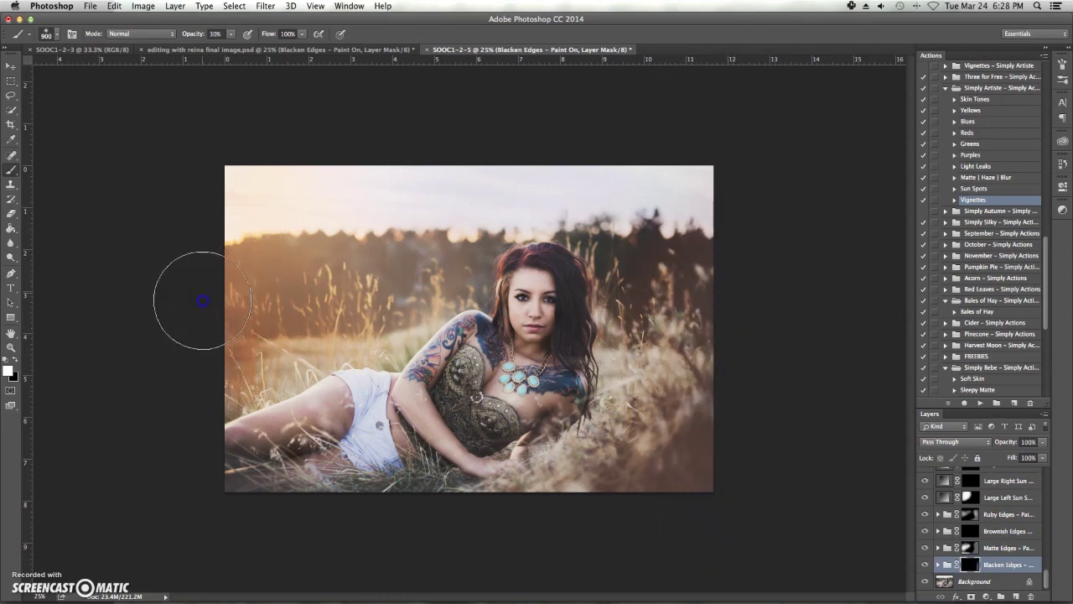
mouse_move(264, 527)
mouse_down()
mouse_move(483, 537)
mouse_move(594, 531)
mouse_move(570, 525)
mouse_move(633, 513)
mouse_move(674, 436)
mouse_move(704, 435)
mouse_move(721, 294)
mouse_move(733, 316)
mouse_up()
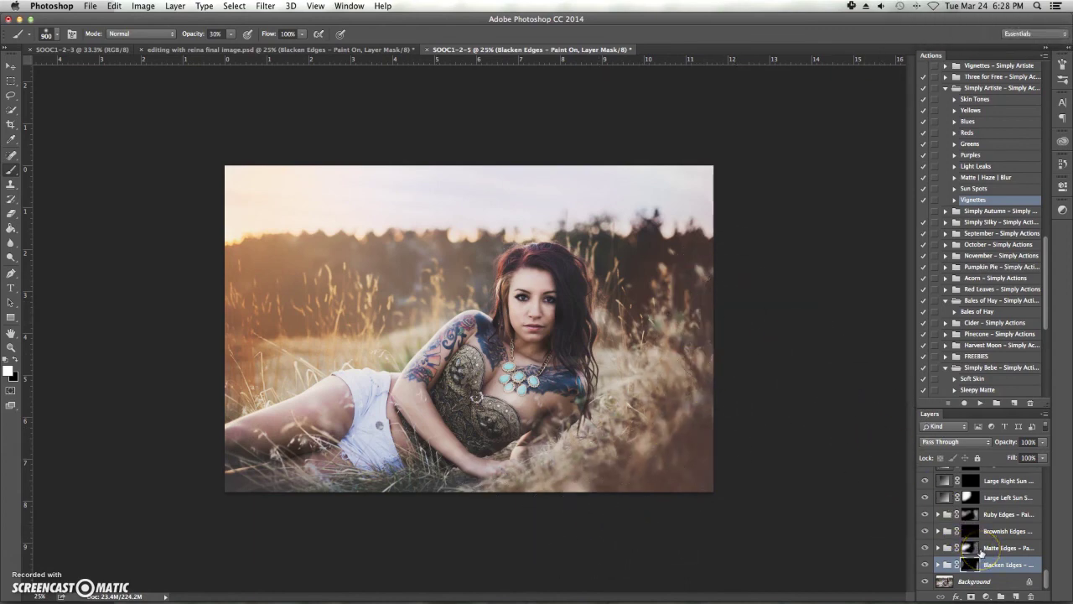
- Look through the layer stack and compare the finished edit with the Background layer alone twice, leaving all layers shown
click(938, 547)
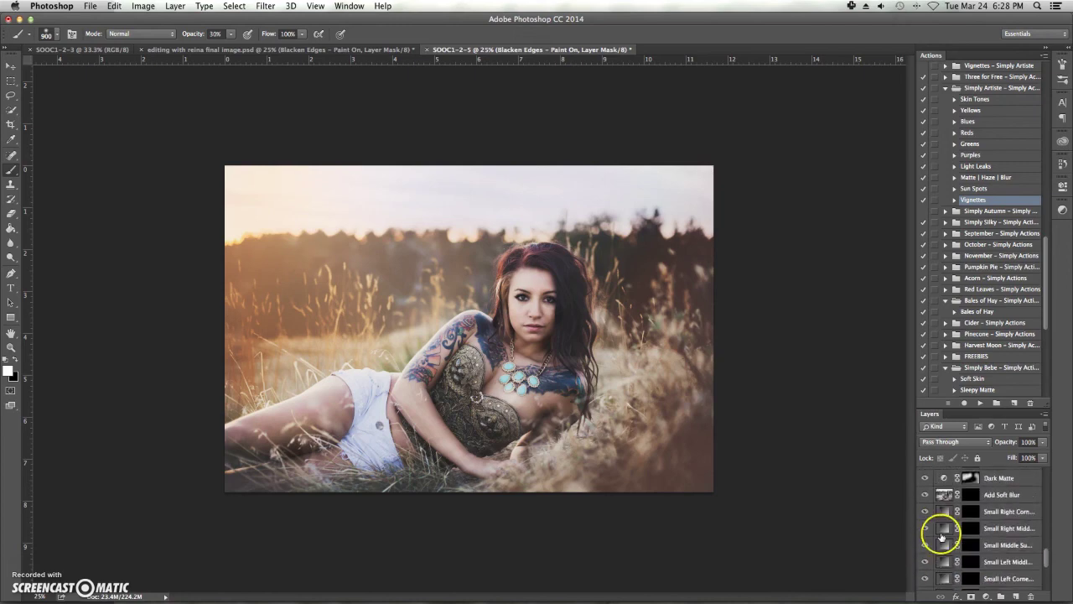
scroll(942, 539, up, 10)
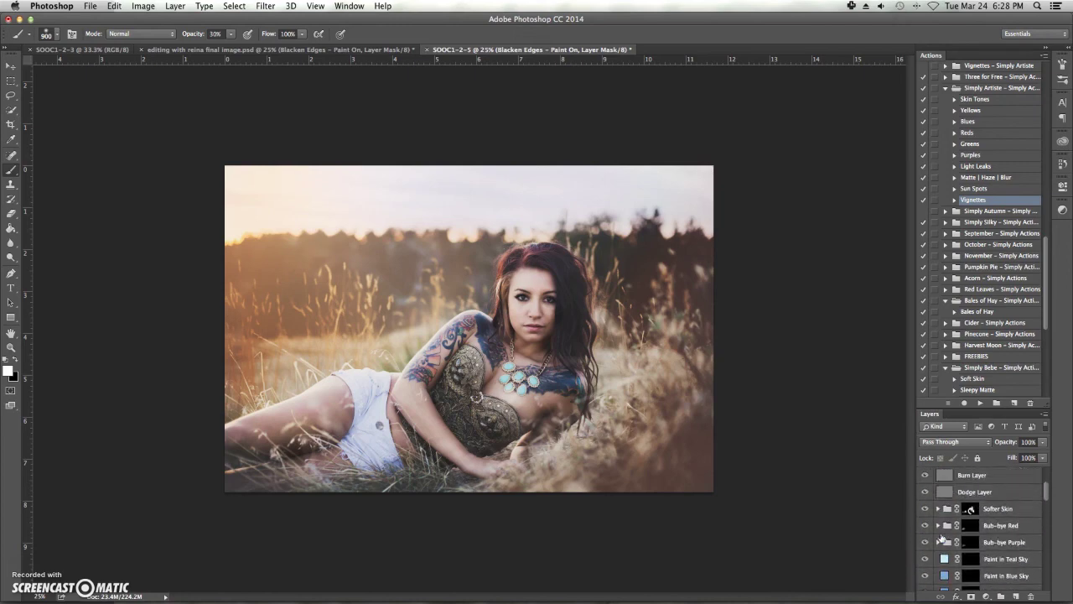
scroll(941, 539, down, 5)
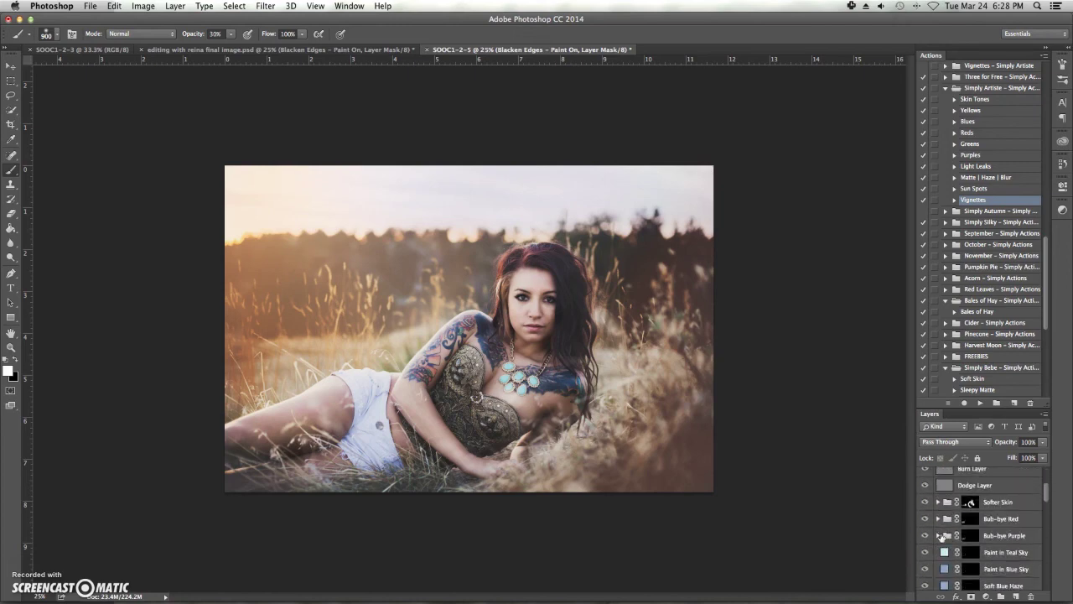
scroll(926, 547, down, 2)
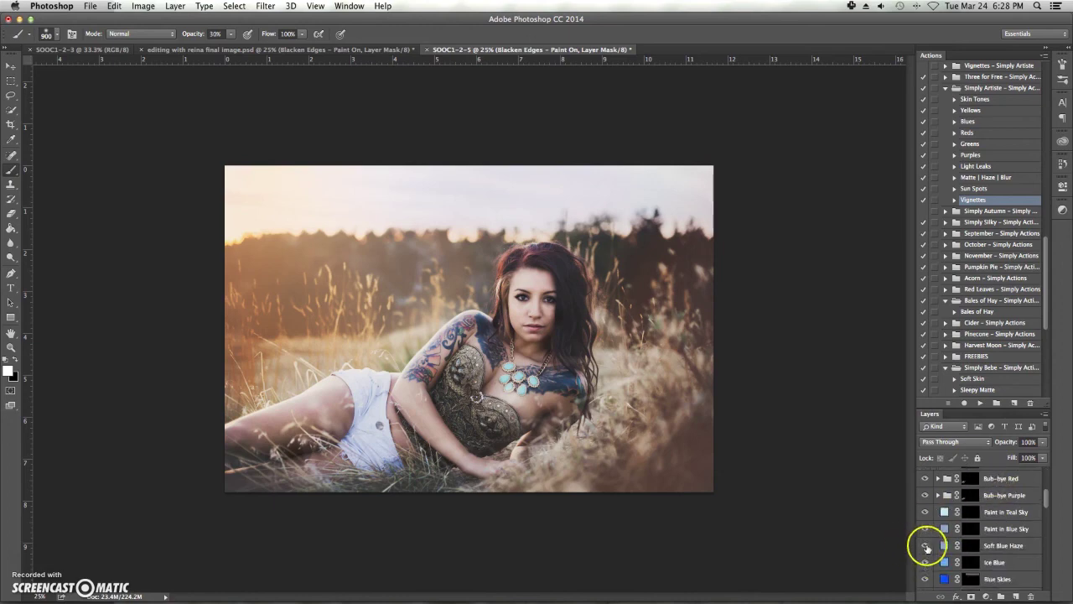
scroll(927, 547, down, 5)
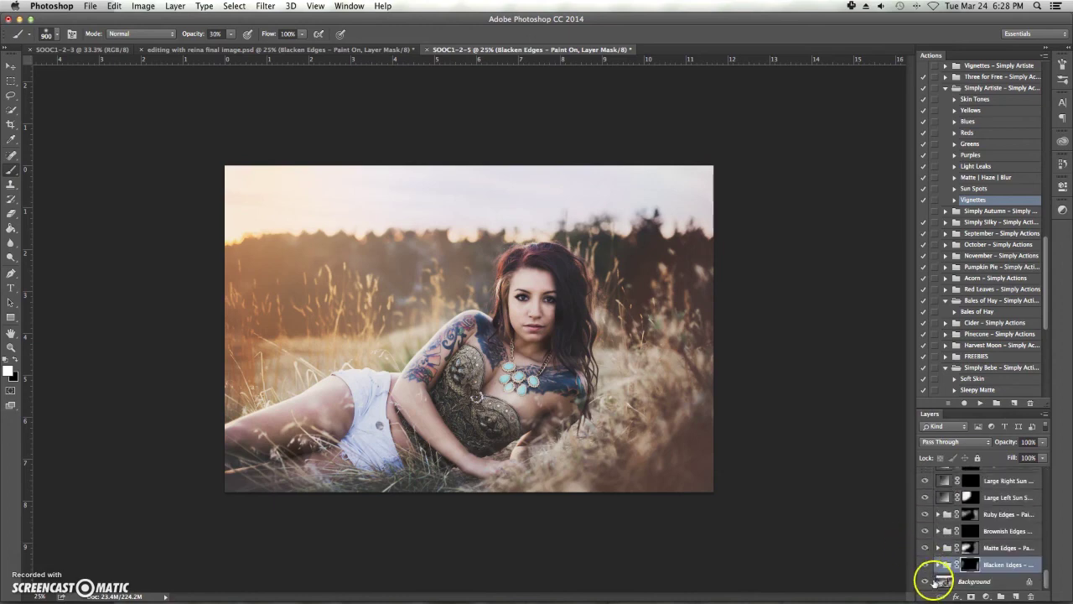
alt+click(927, 582)
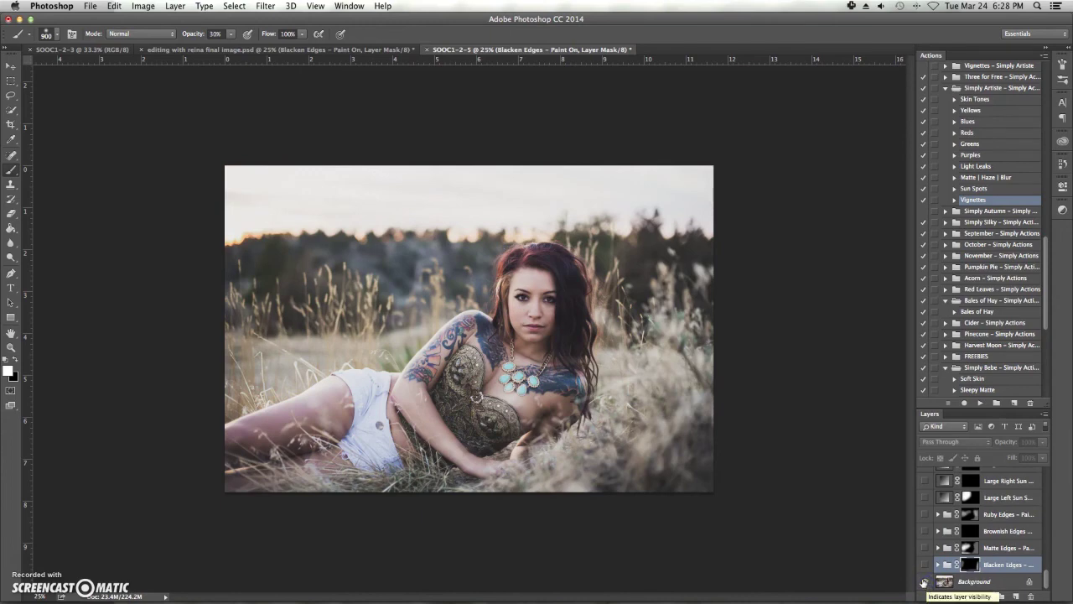
alt+click(923, 581)
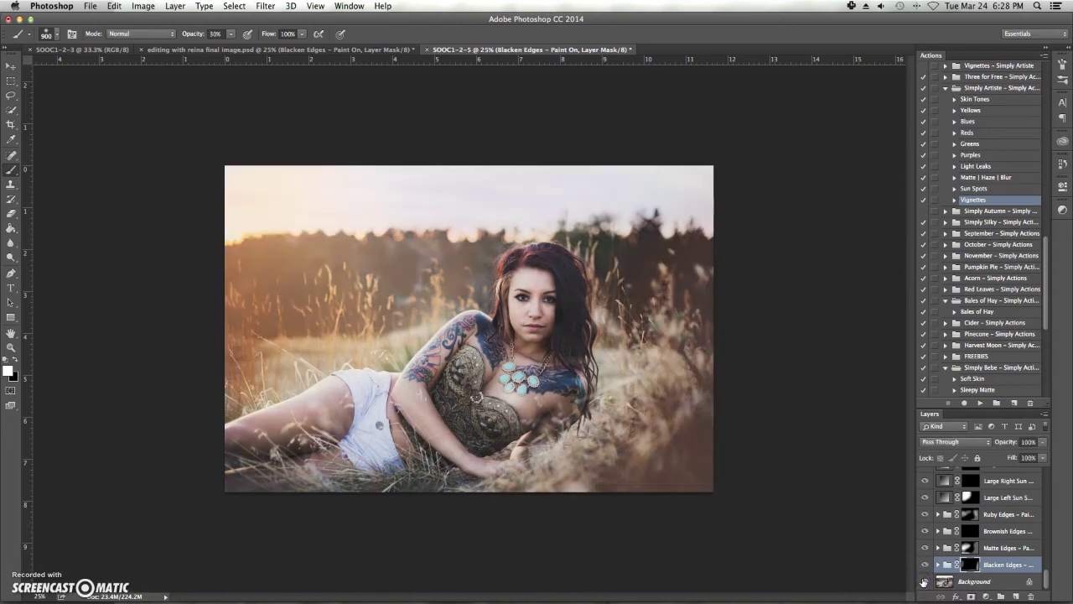
alt+click(924, 581)
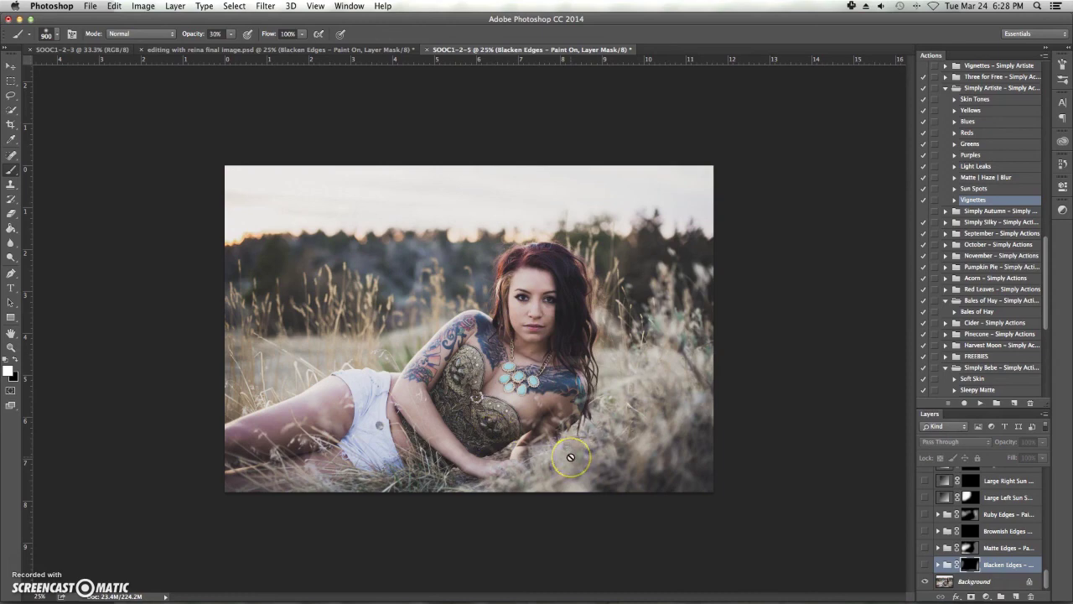
alt+click(925, 581)
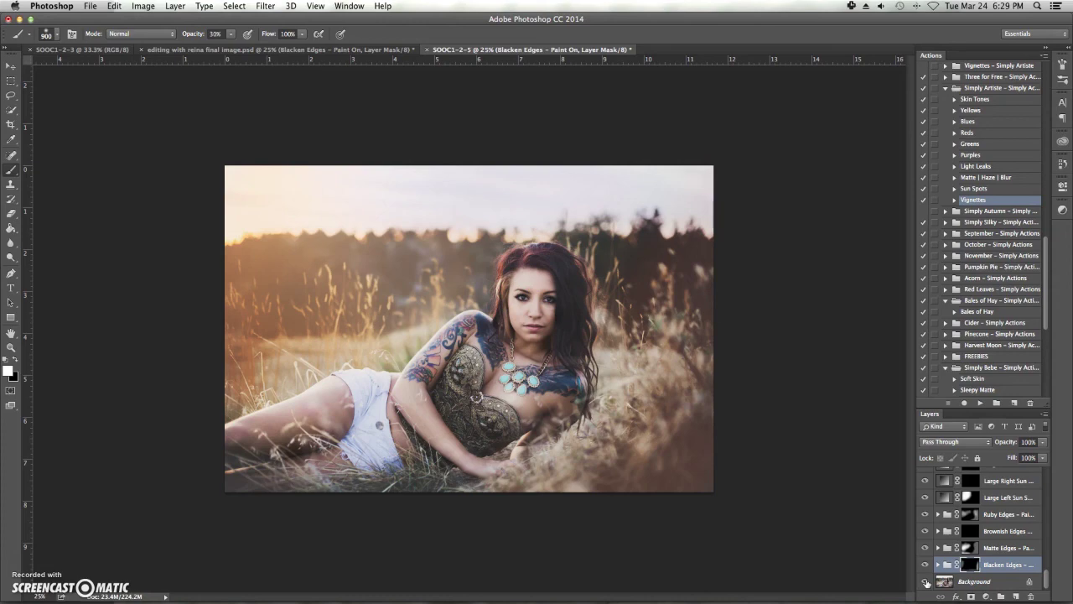
click(223, 457)
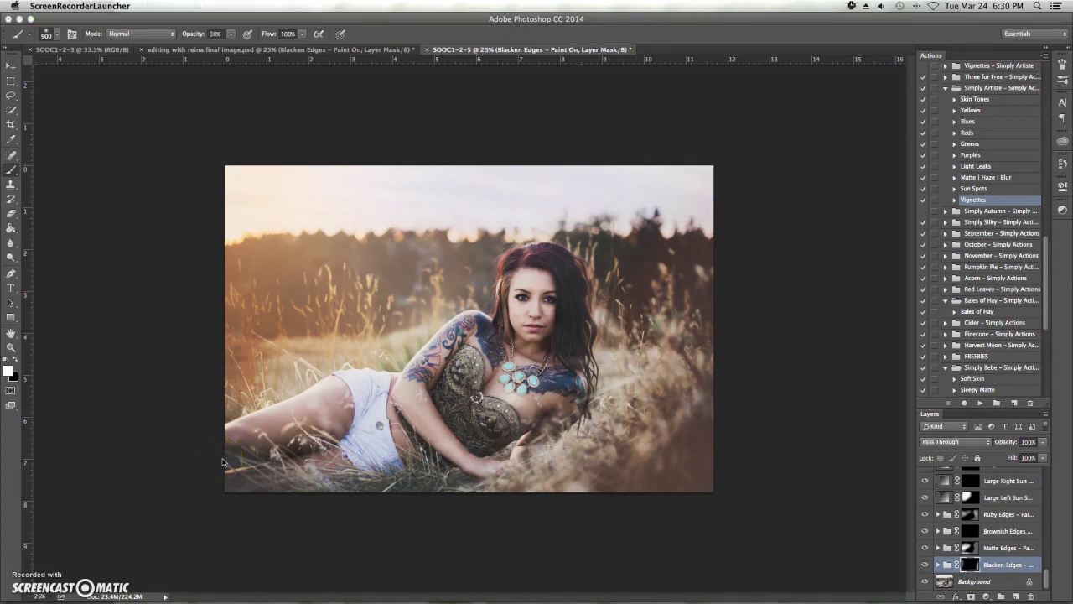